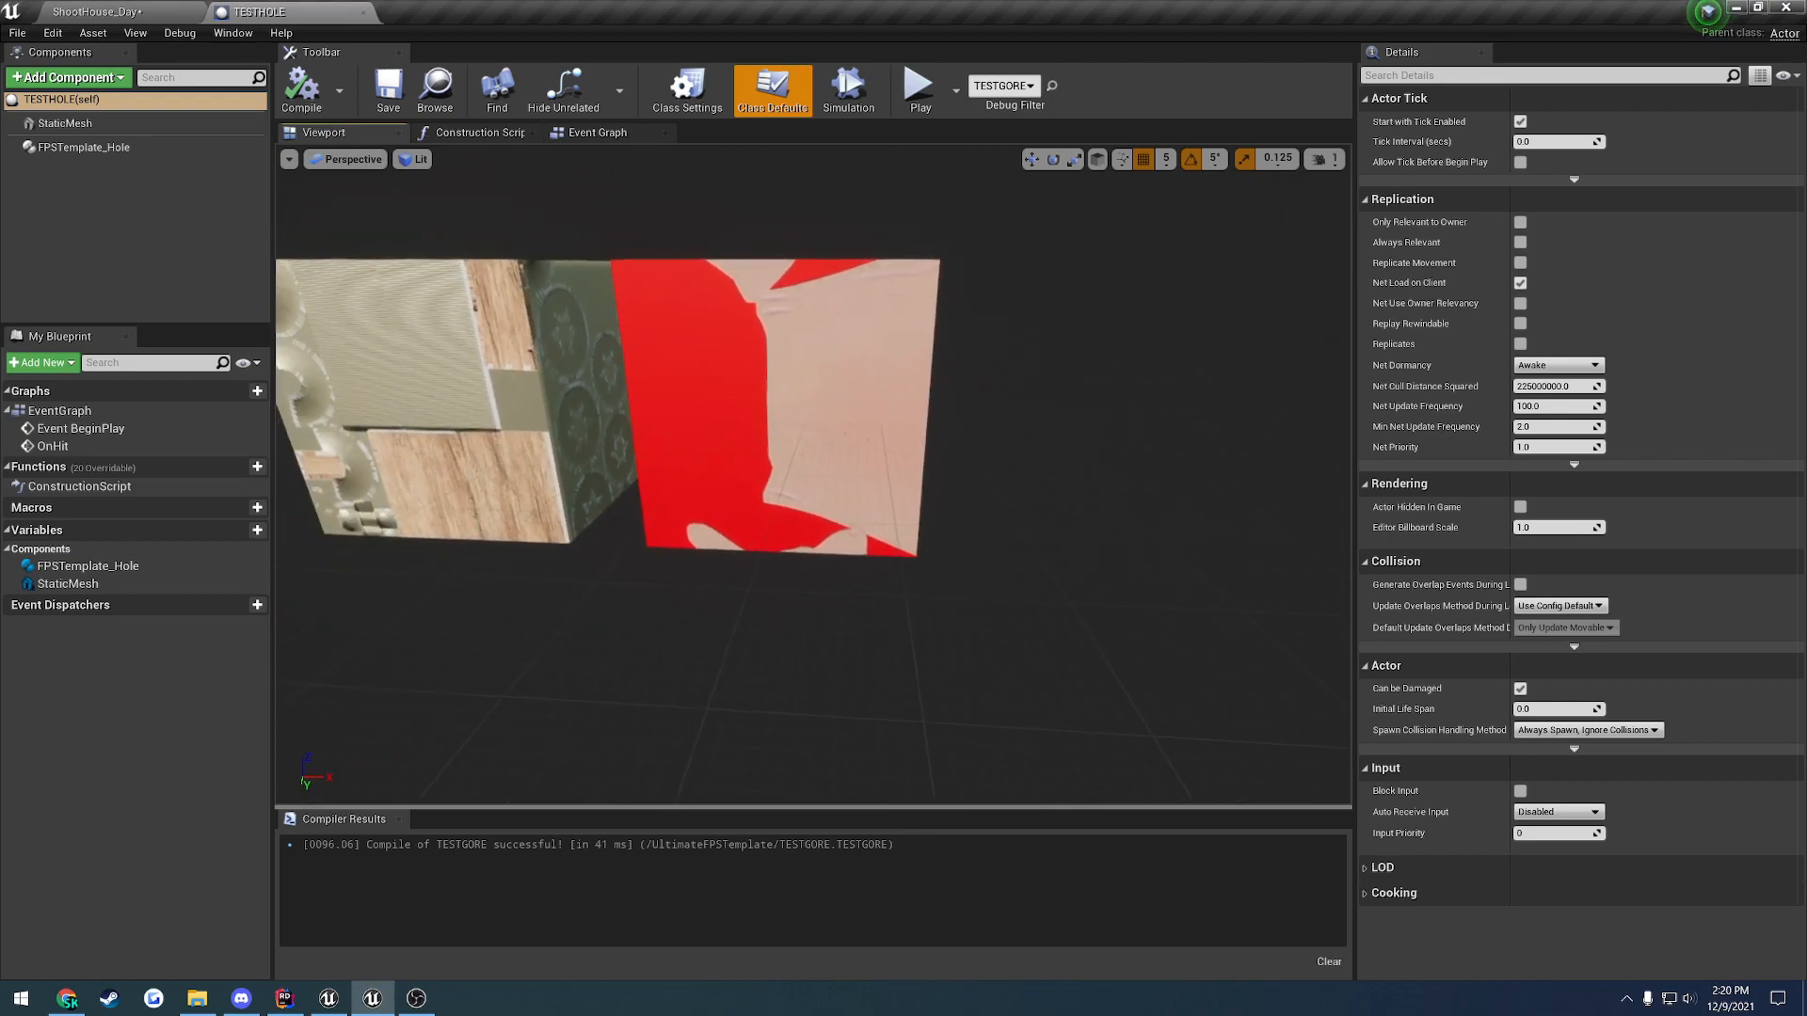
- Inspect the two-cube StaticMesh component, and reopen the TESTHOLE blueprint from the level's UltimateFPSTemplate Content folder
key("a")
key("e")
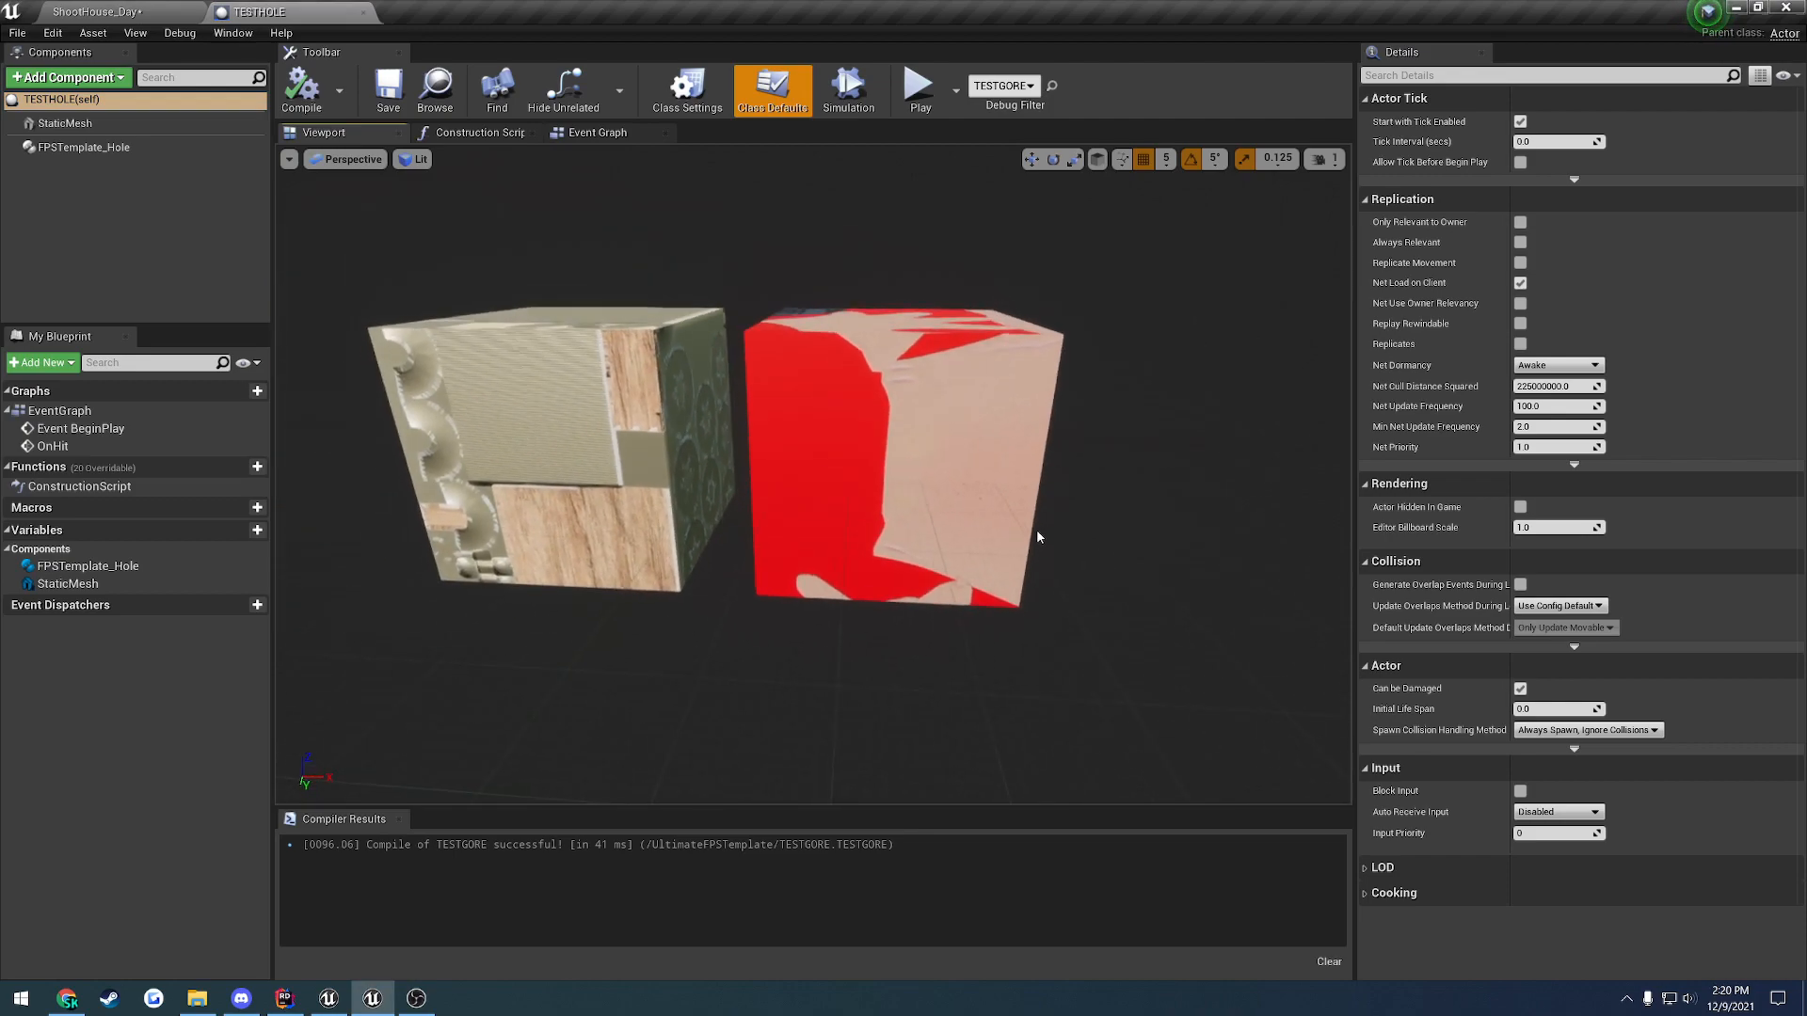
left_click(559, 366)
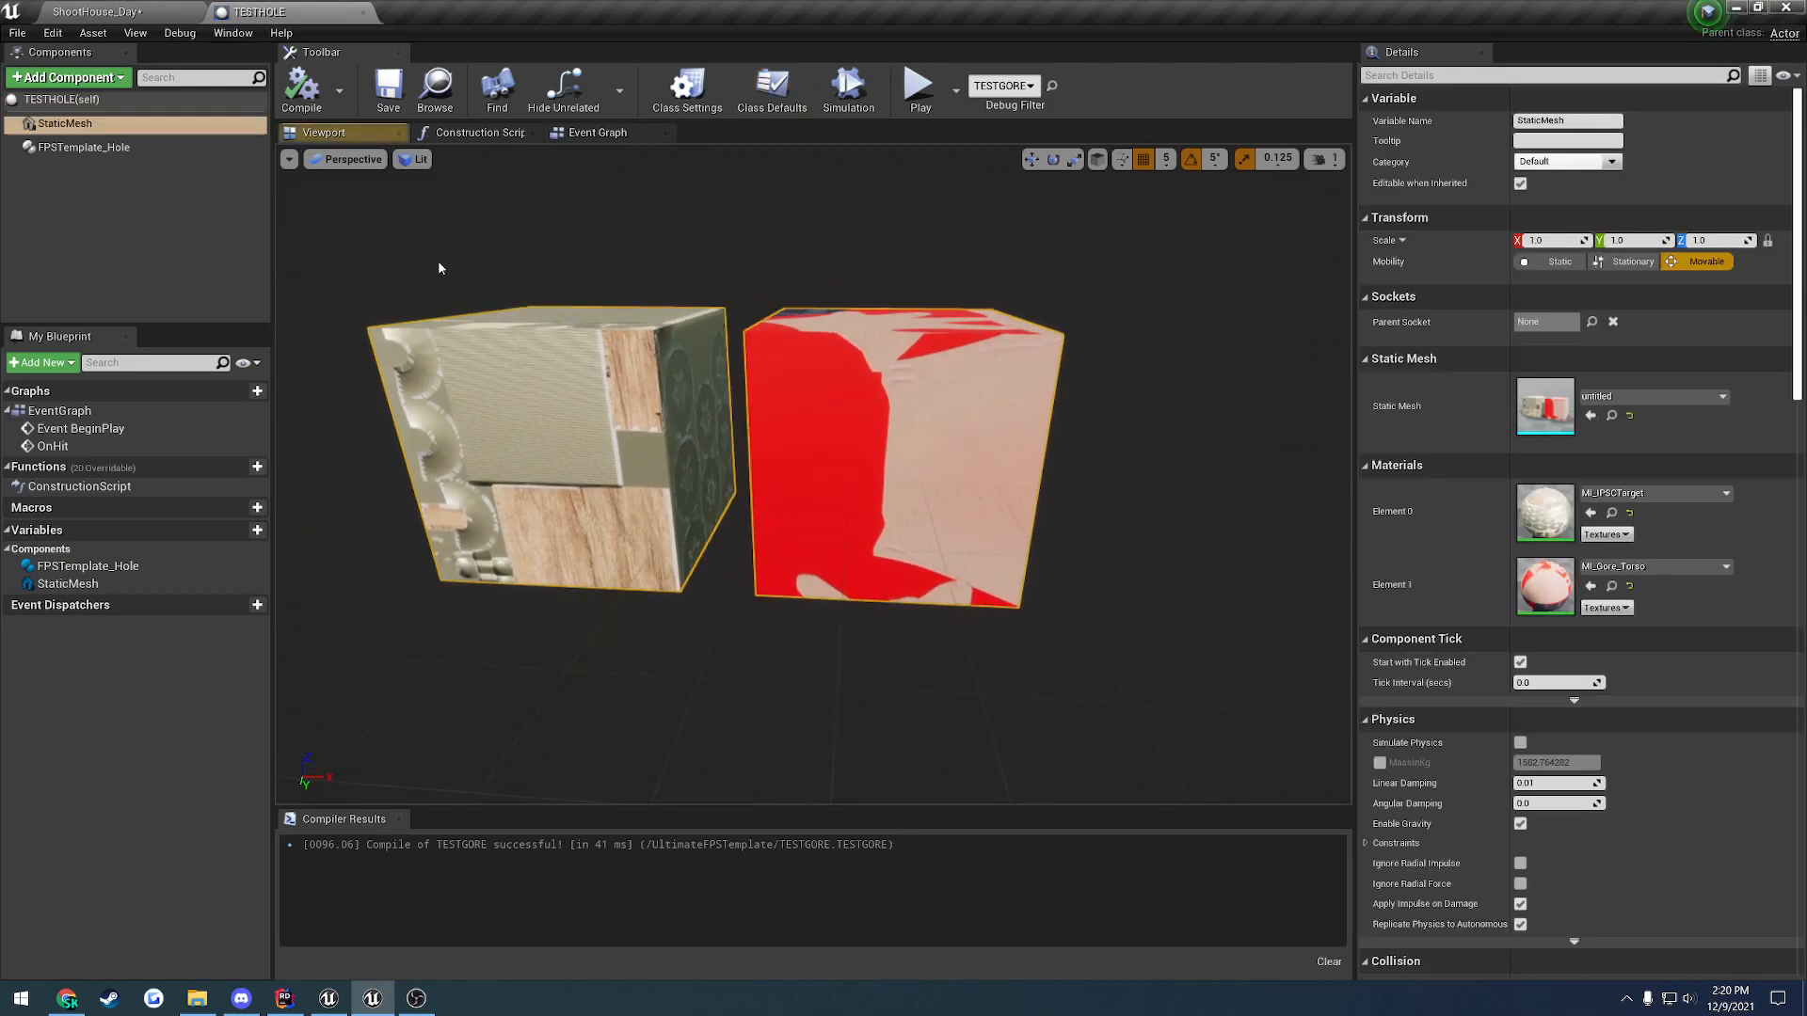
left_click(122, 11)
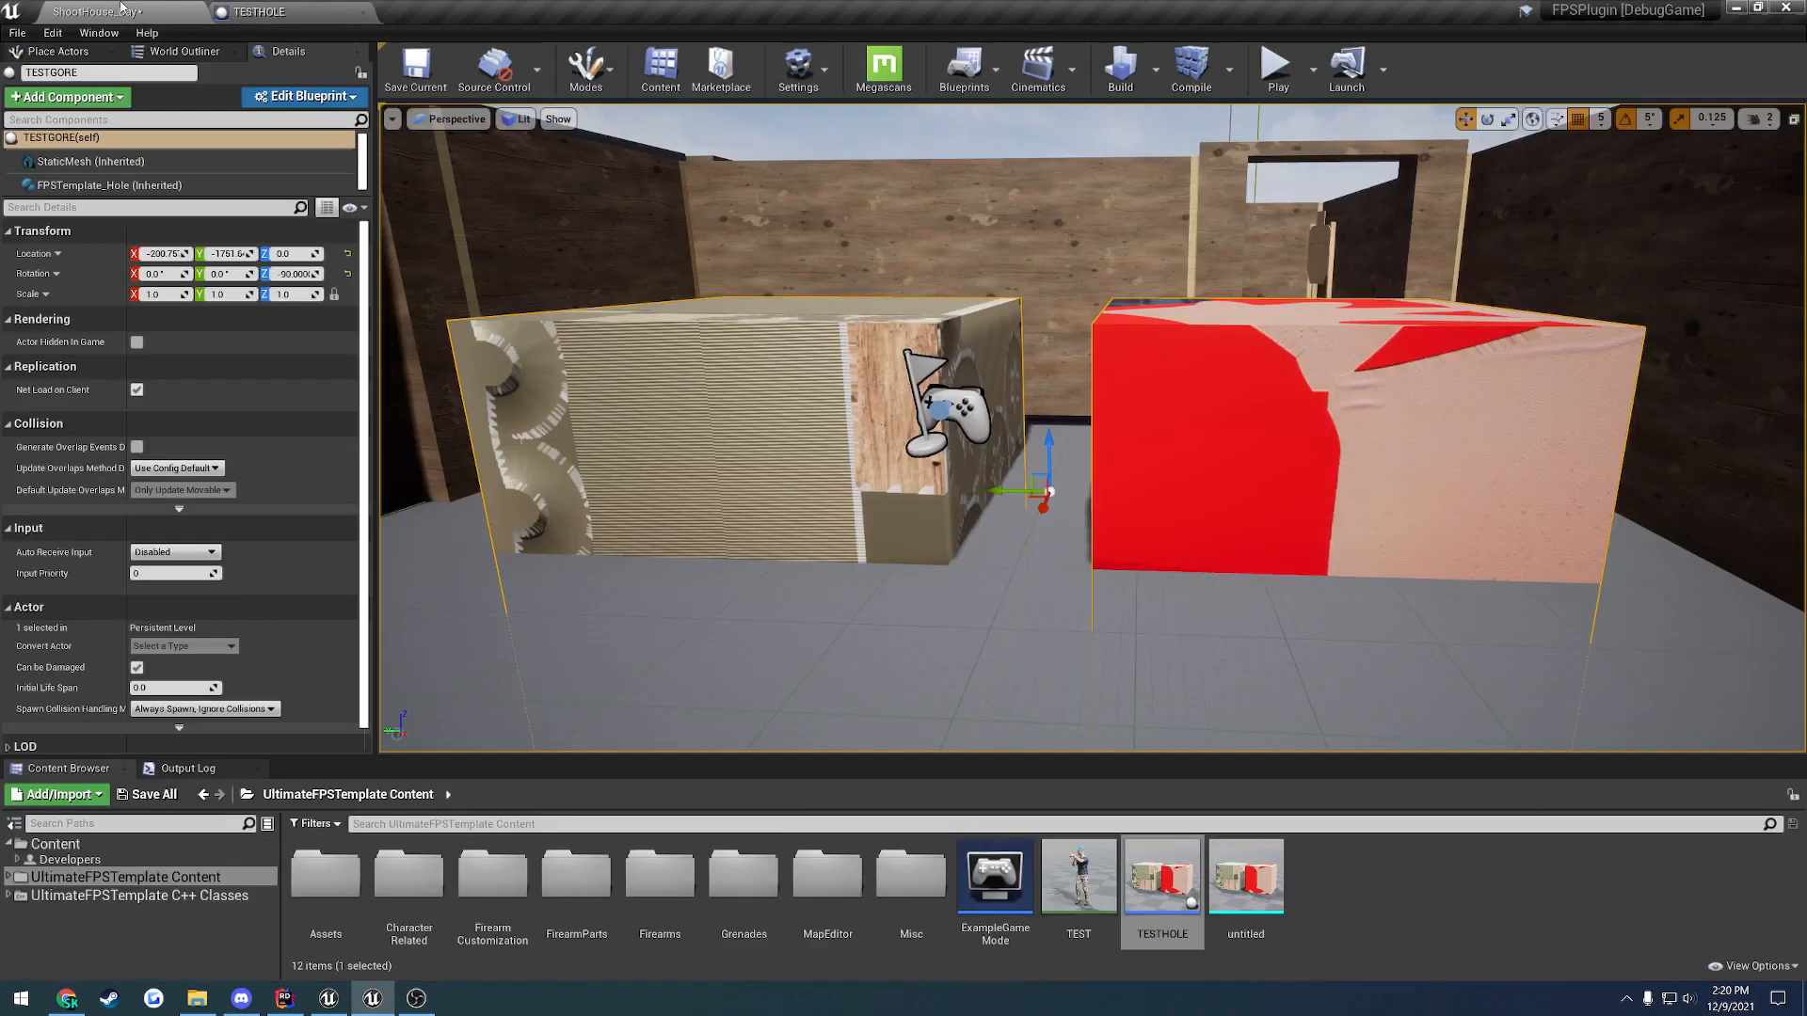
double_click(1163, 878)
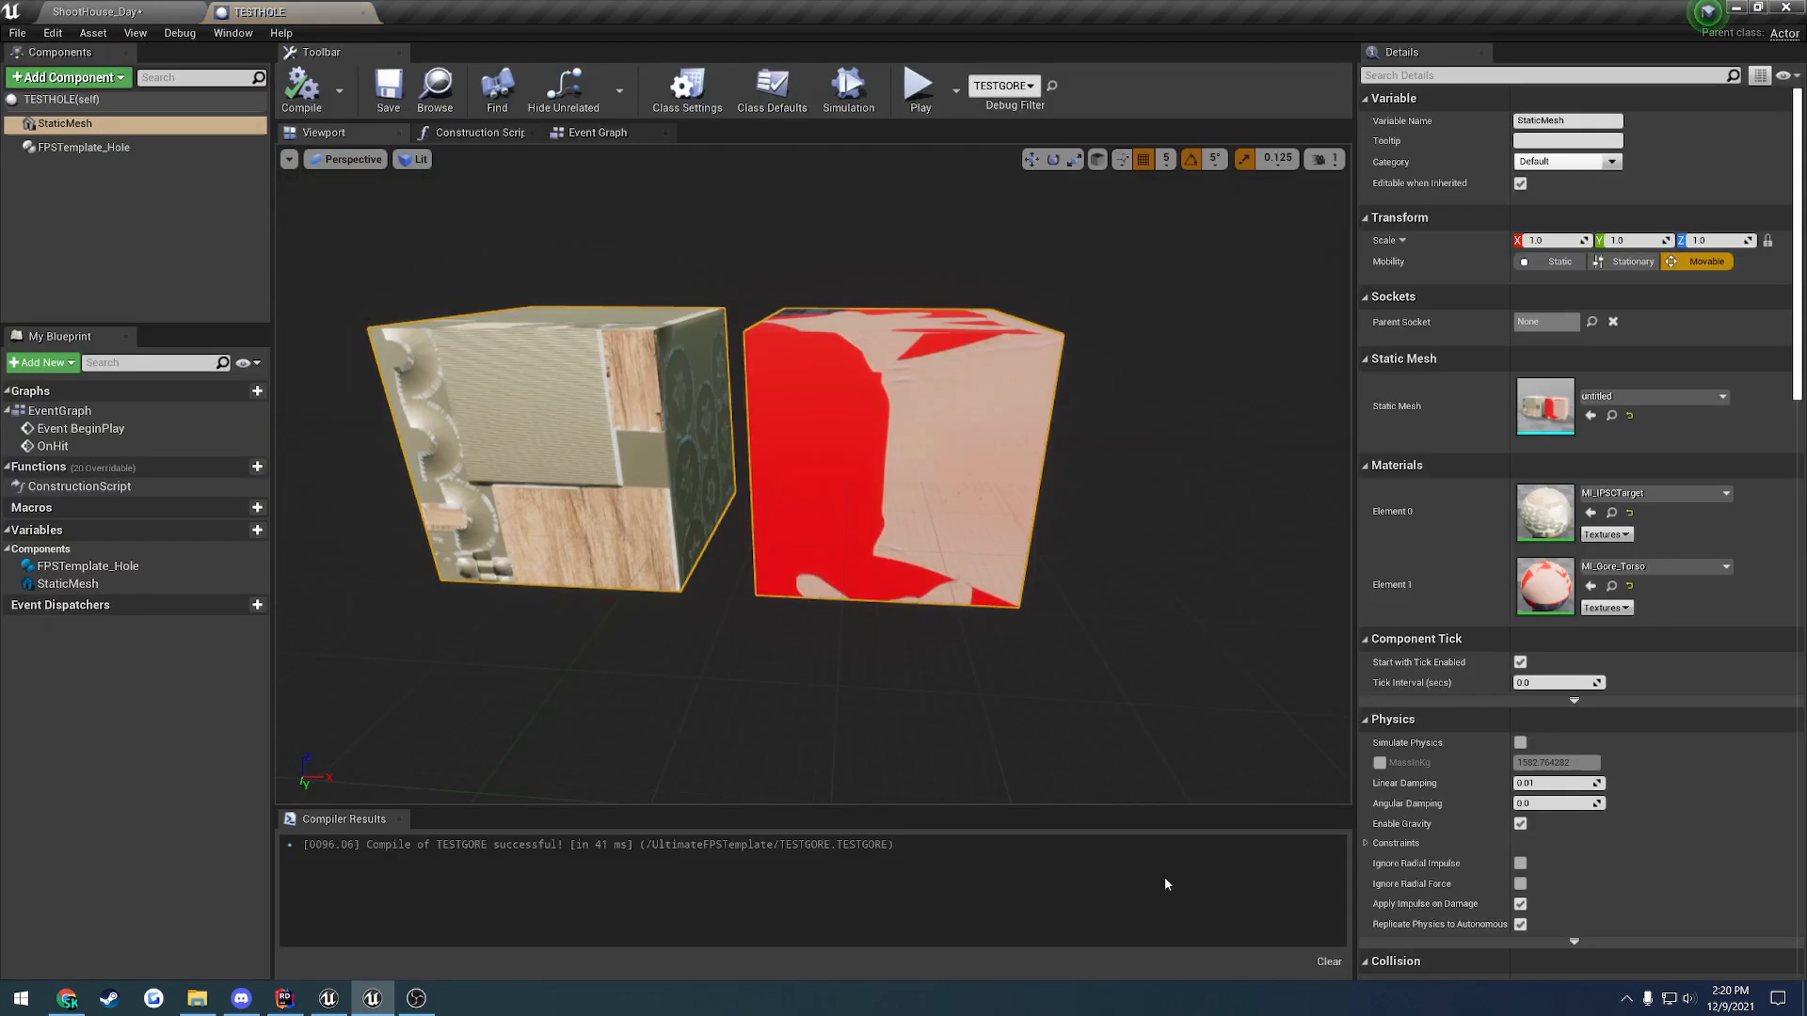
- Search the components that can be added to the blueprint for "fps", and dismiss the list without adding one
left_click(83, 147)
left_click(68, 78)
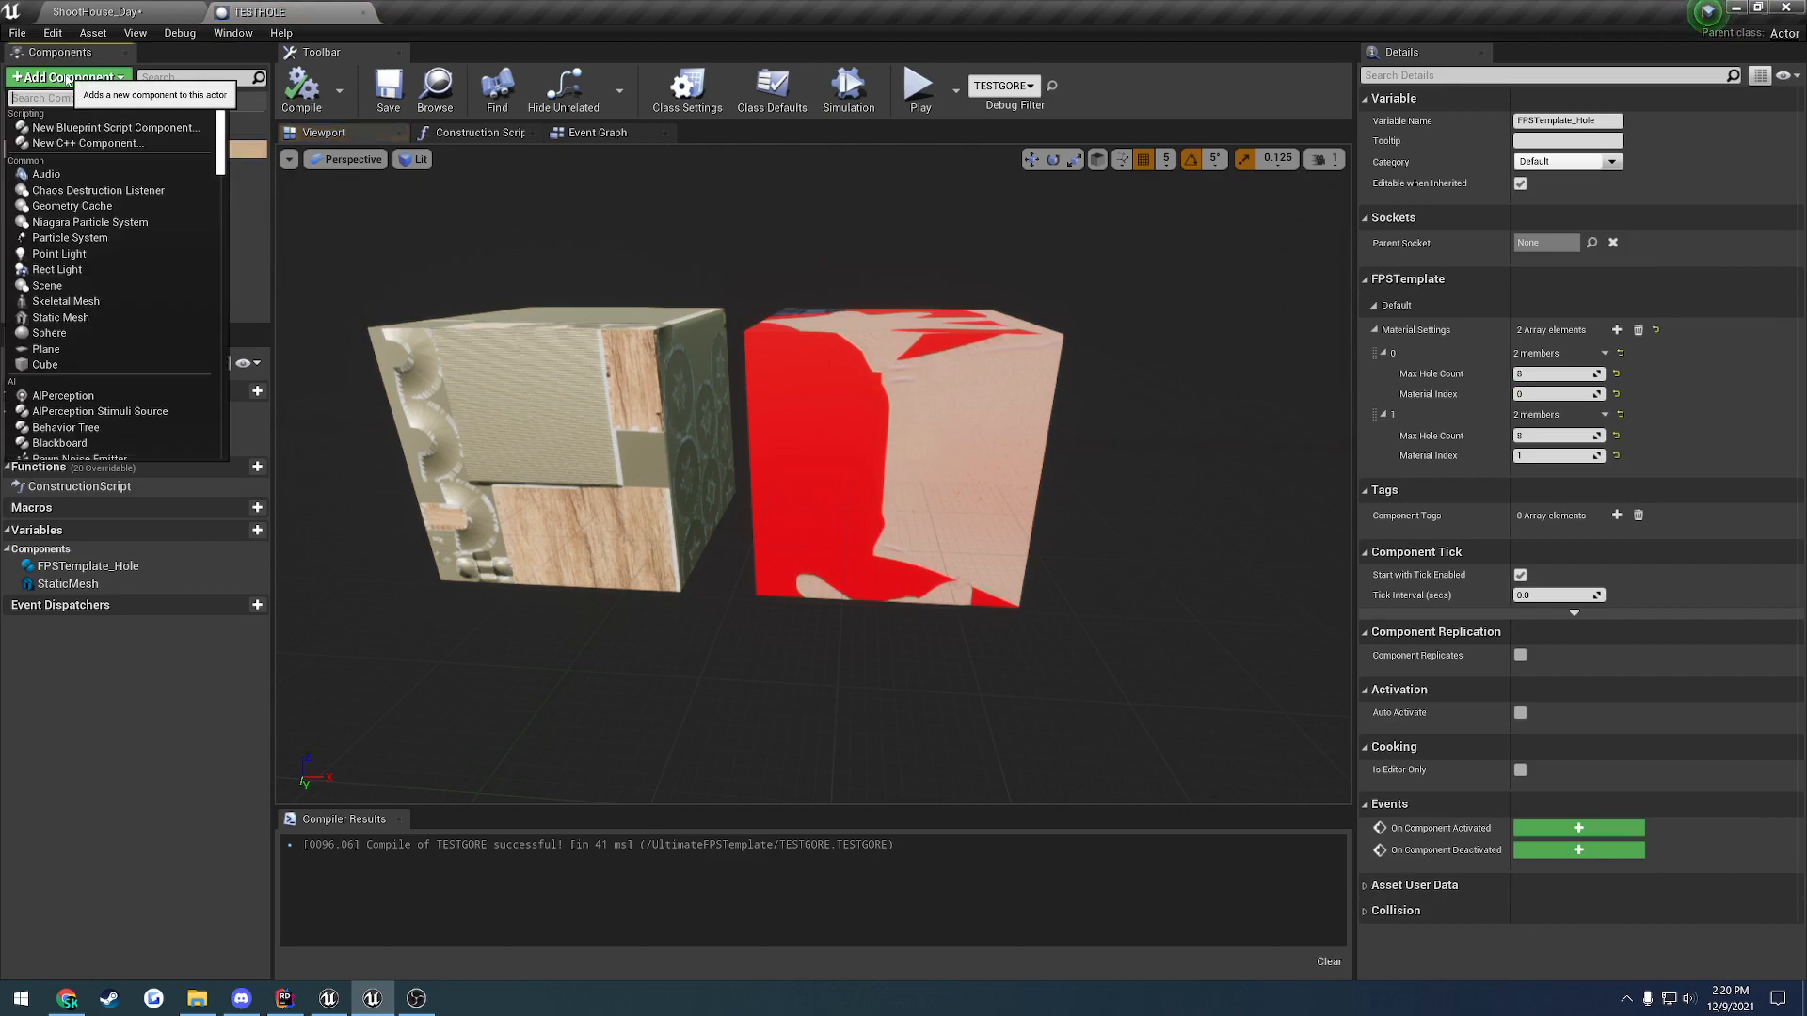
type("fps")
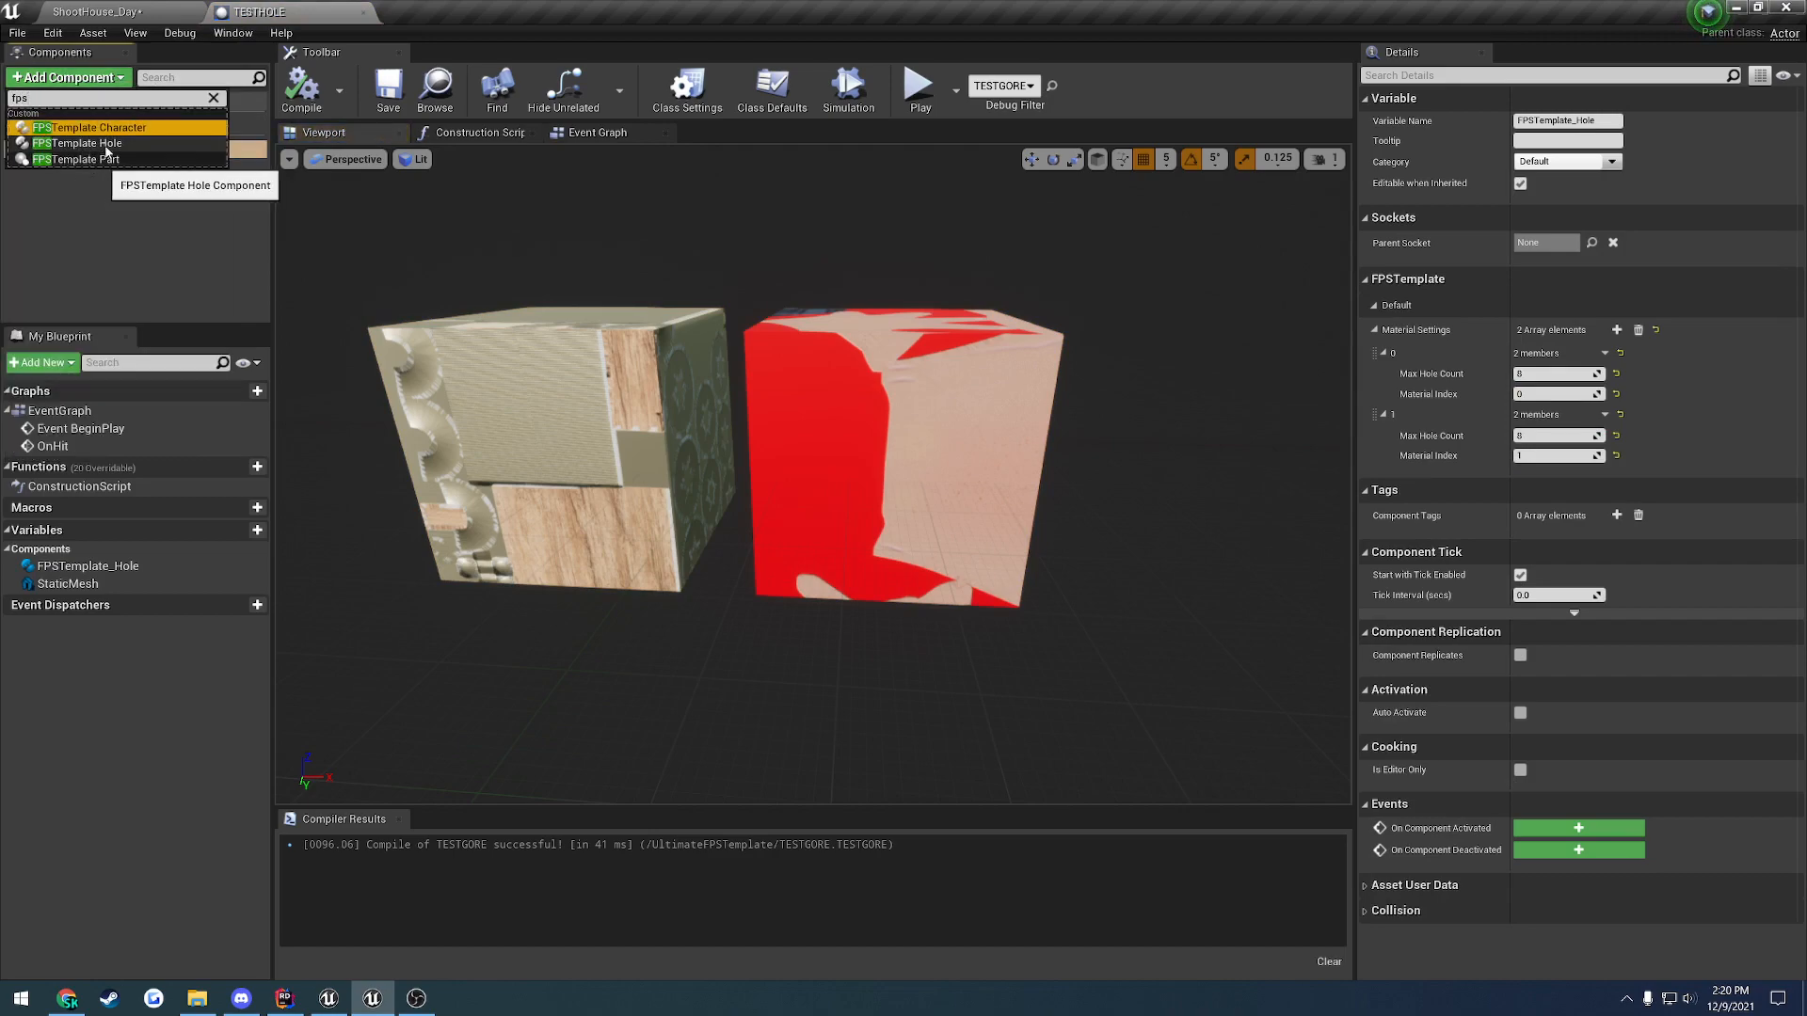
left_click(142, 206)
- Review the StaticMesh component's material slots and expand both Material Settings entries of the FPSTemplate_Hole component
left_click(83, 147)
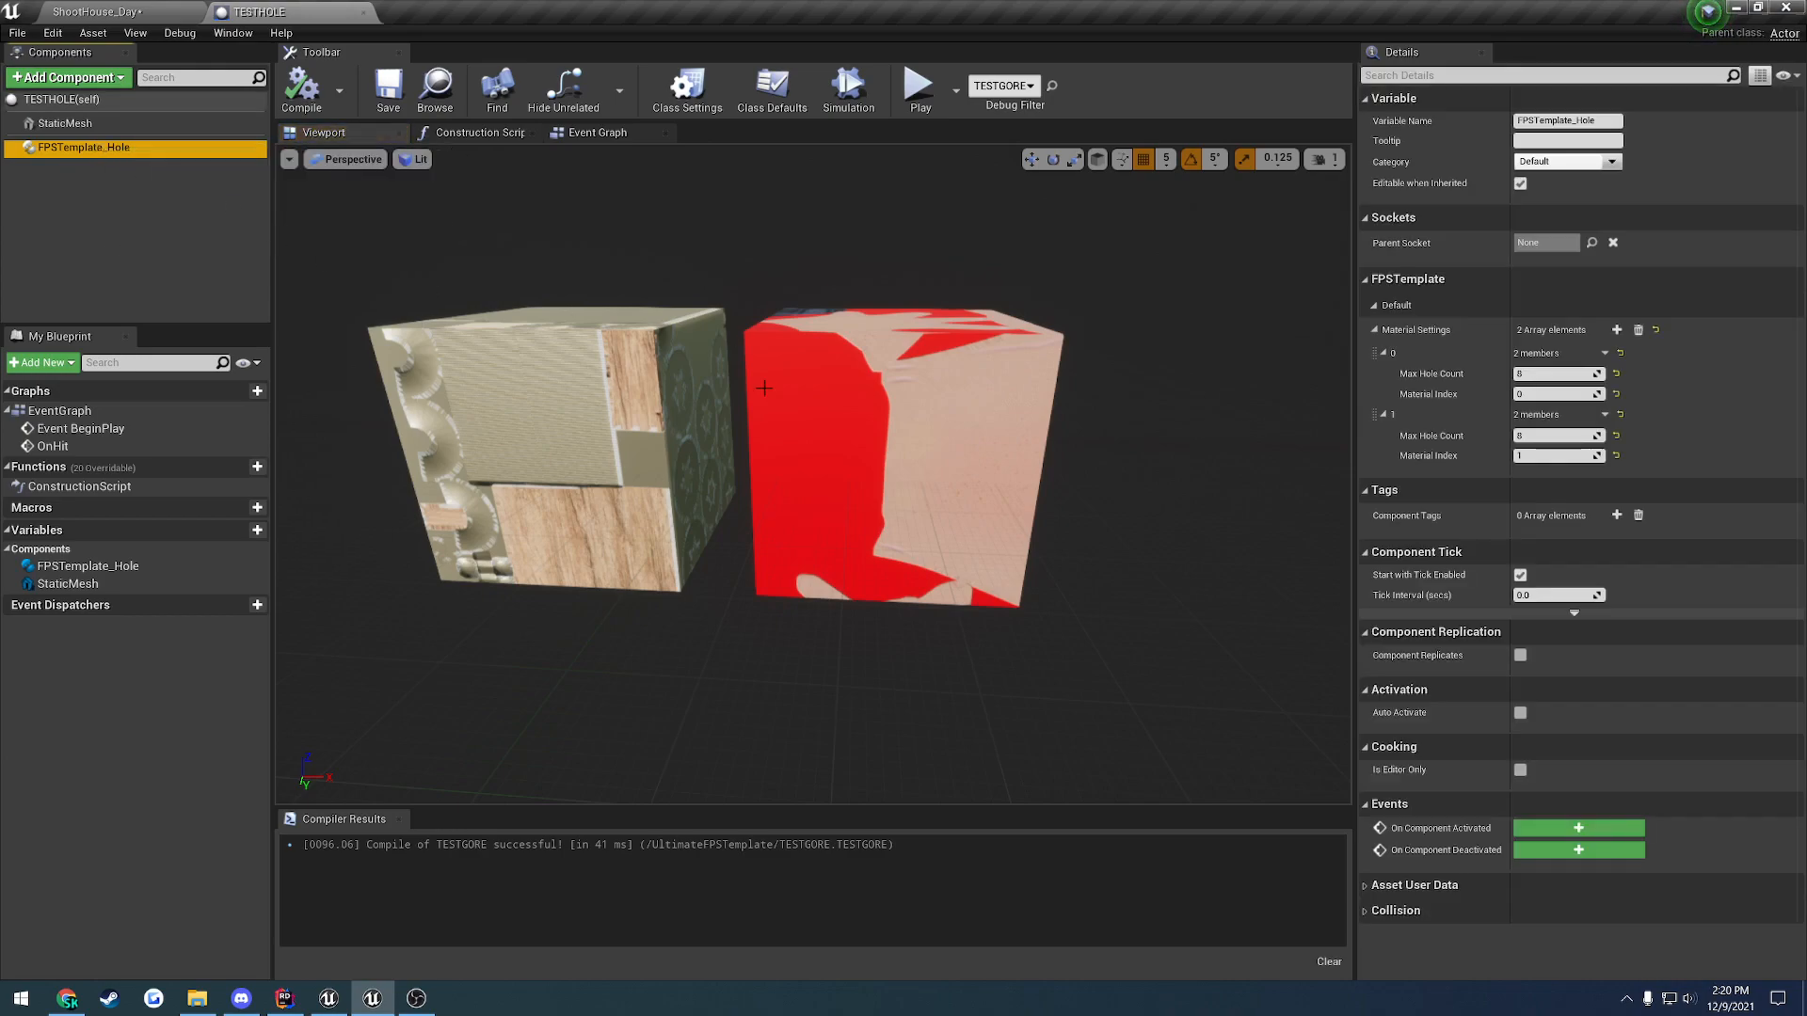
key("a")
right_click_drag(941, 403, 979, 381)
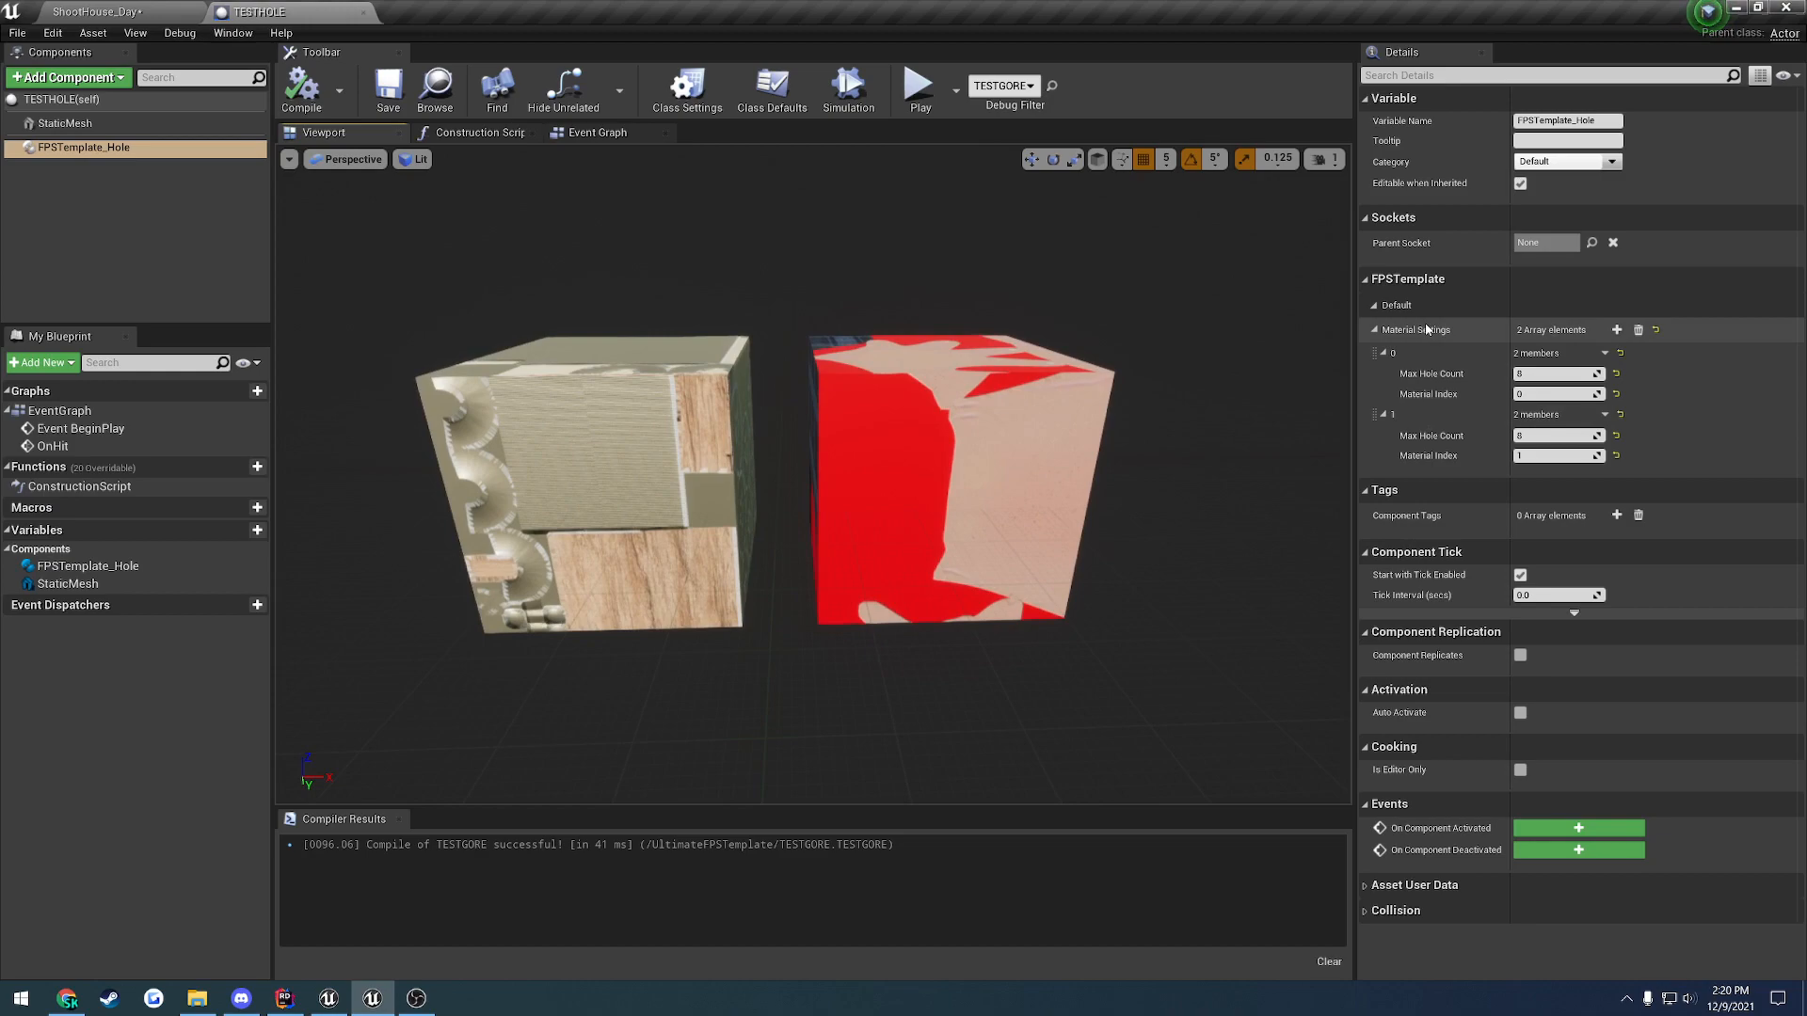
left_click(1376, 331)
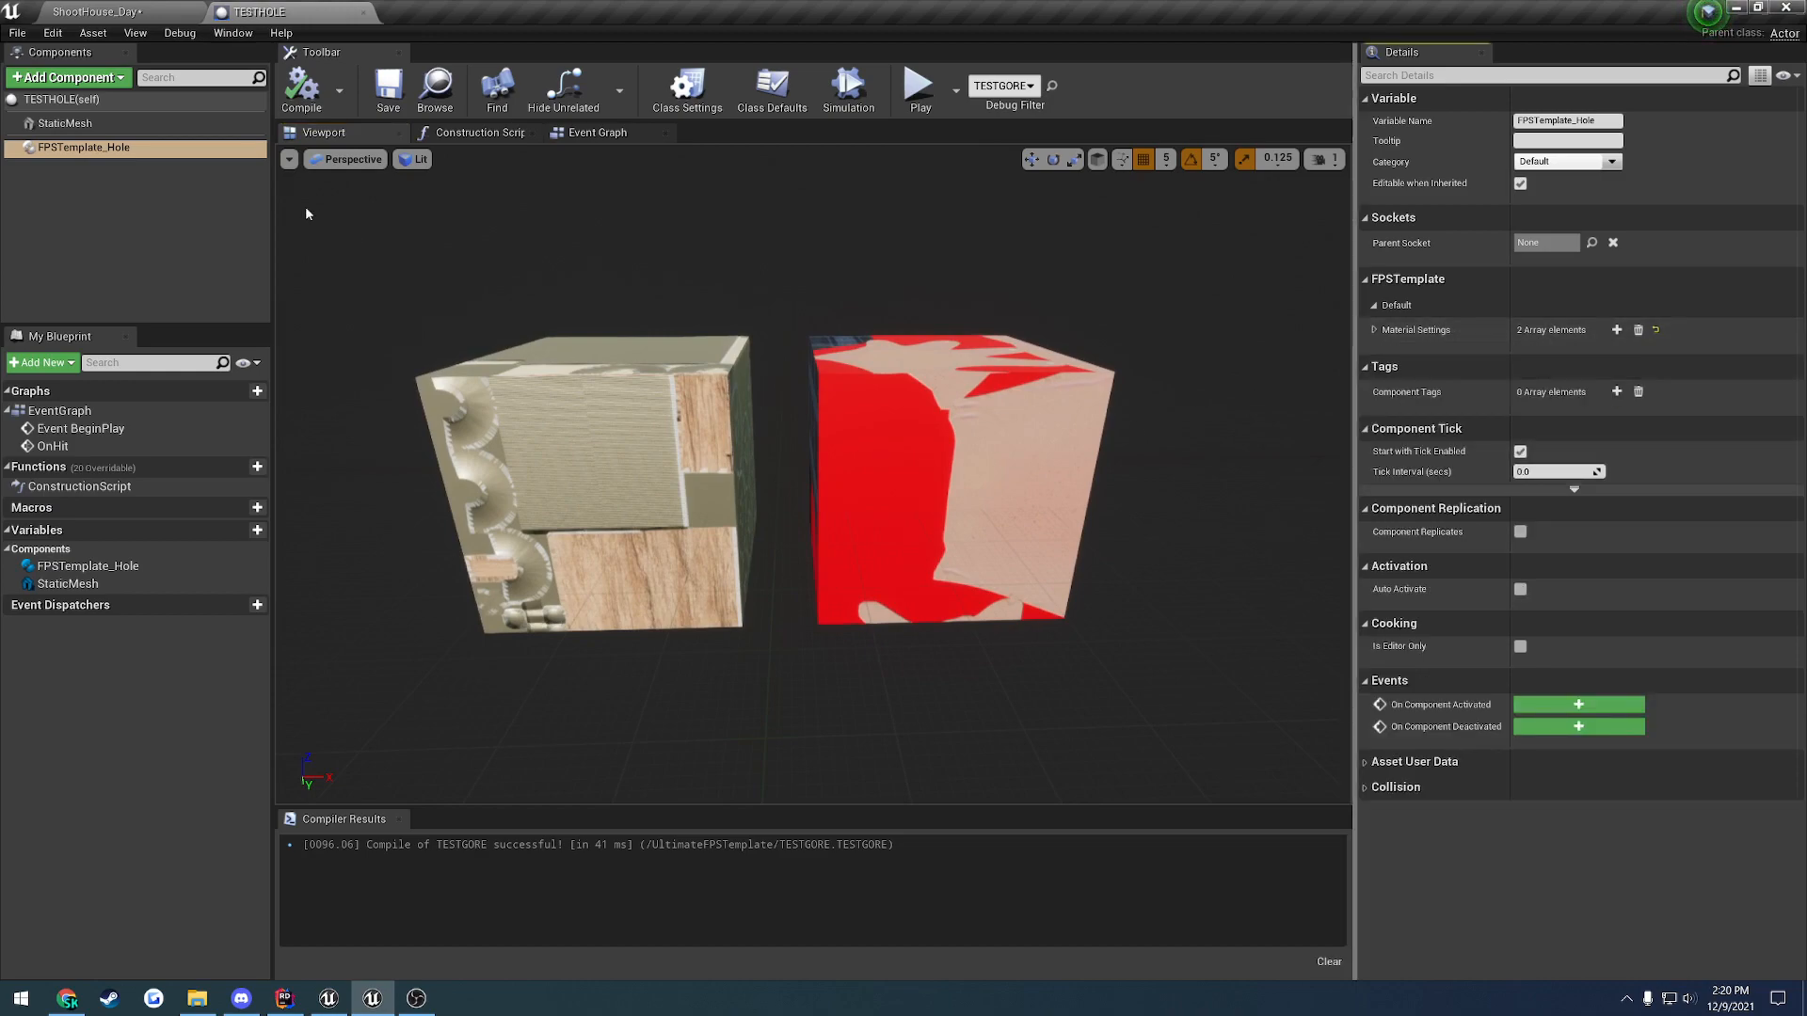
left_click(112, 125)
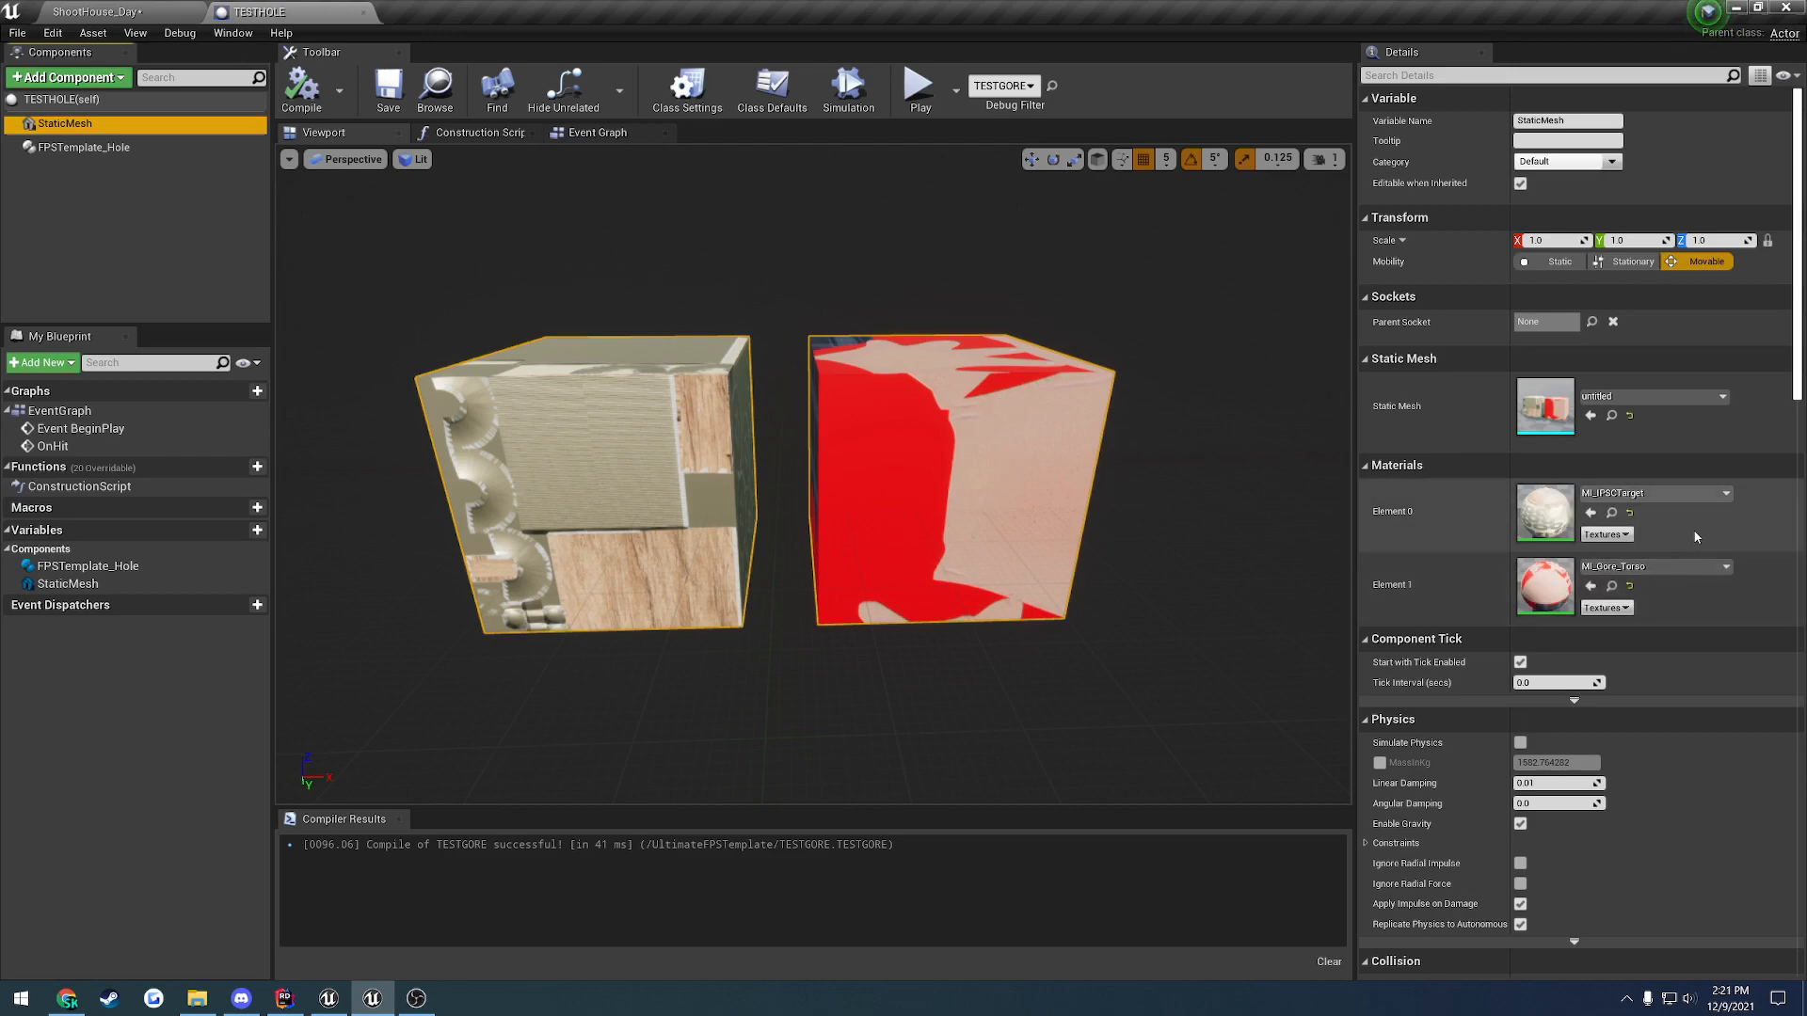
left_click(83, 147)
left_click(1374, 331)
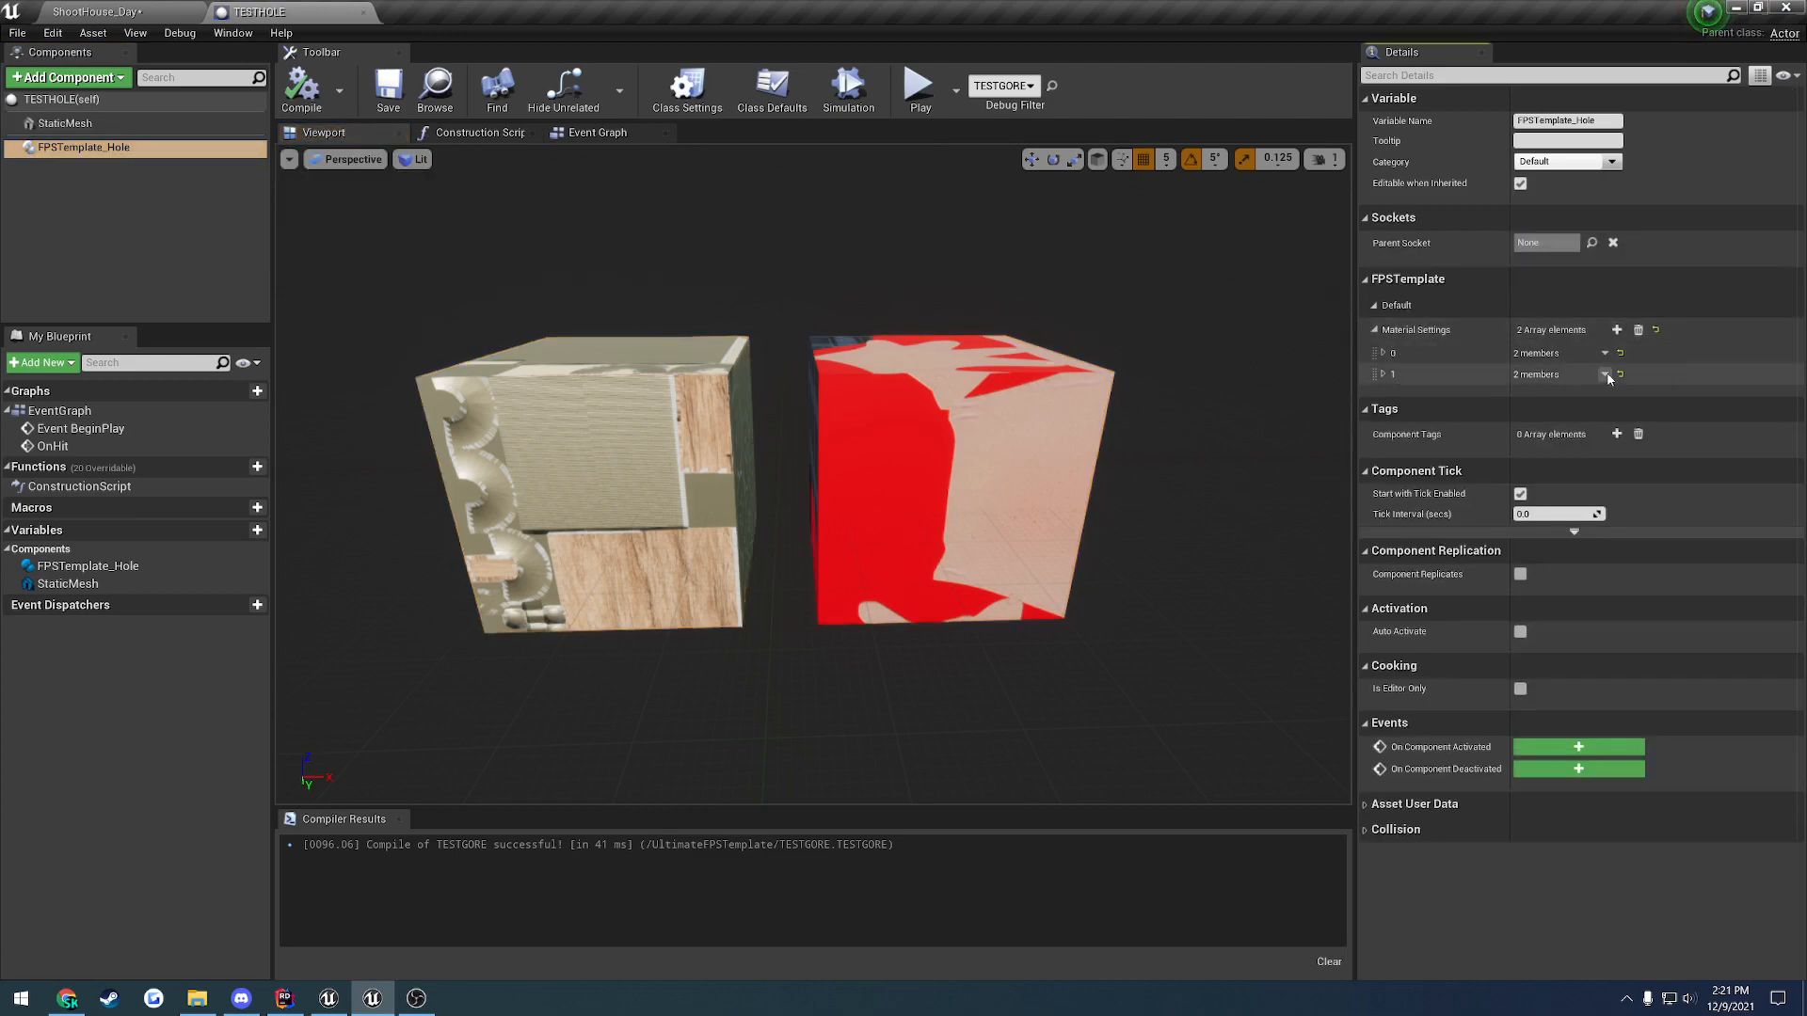
left_click(1383, 354)
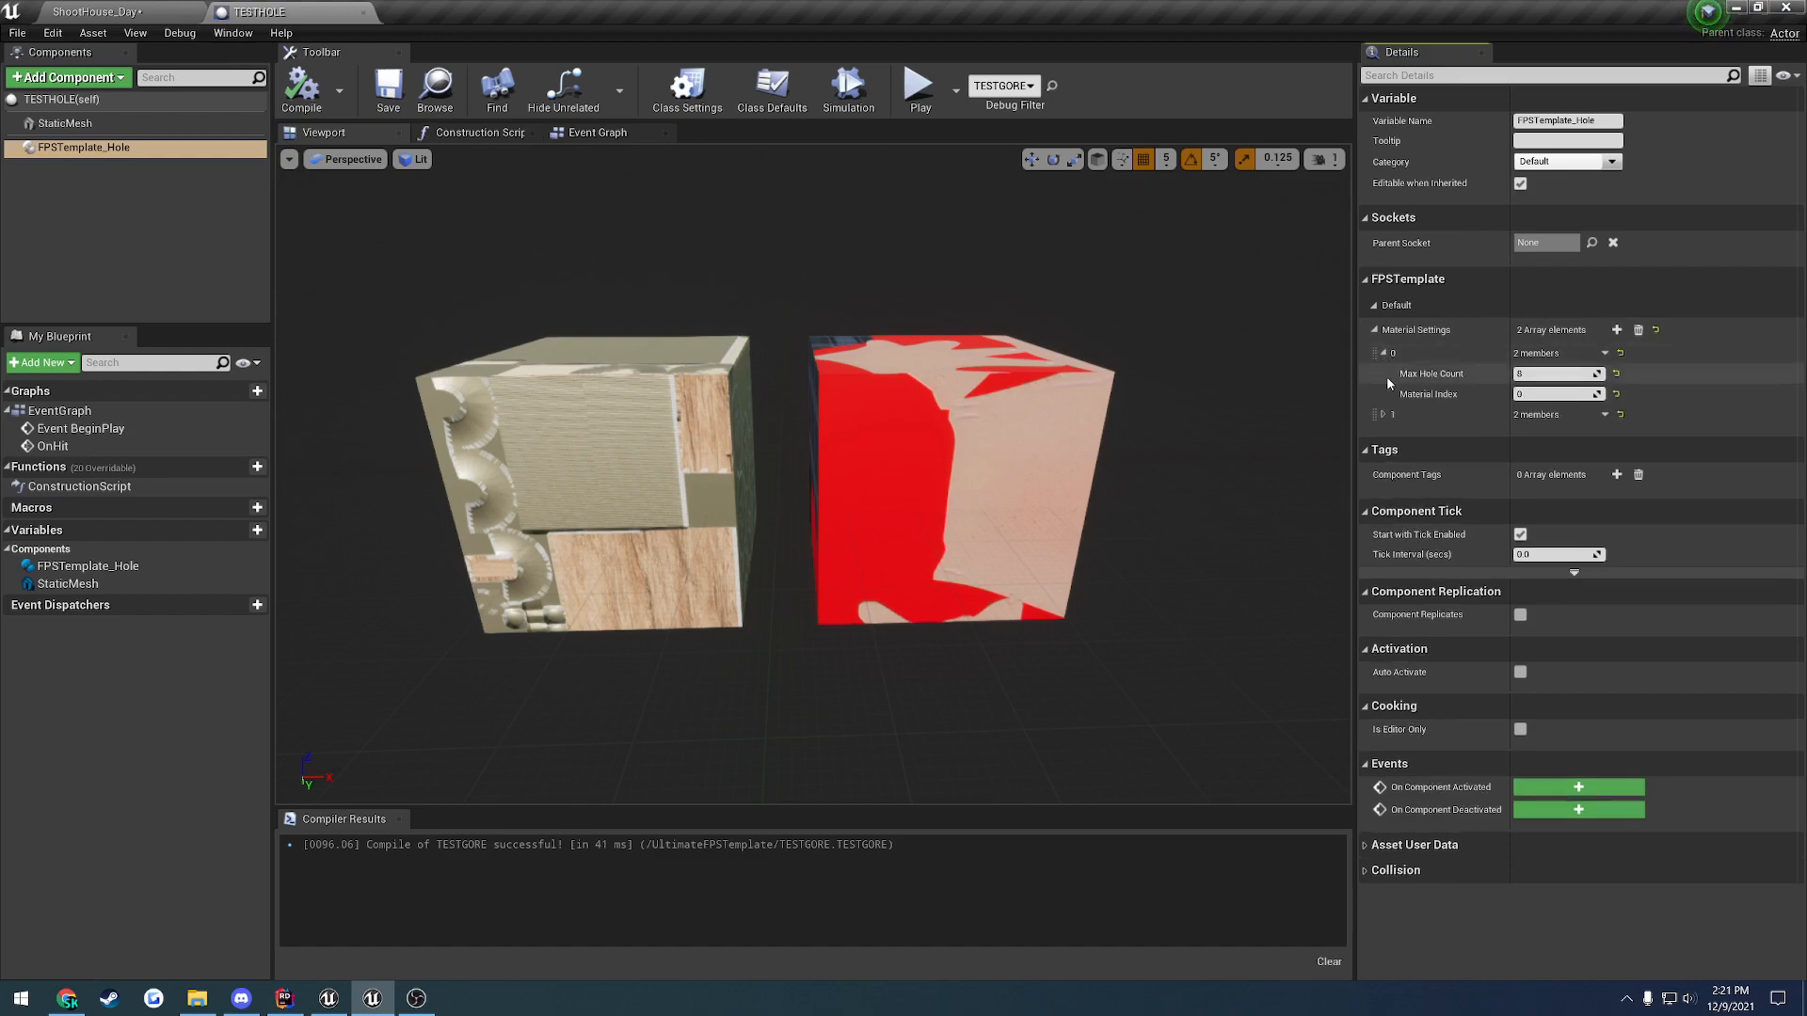
left_click(1382, 416)
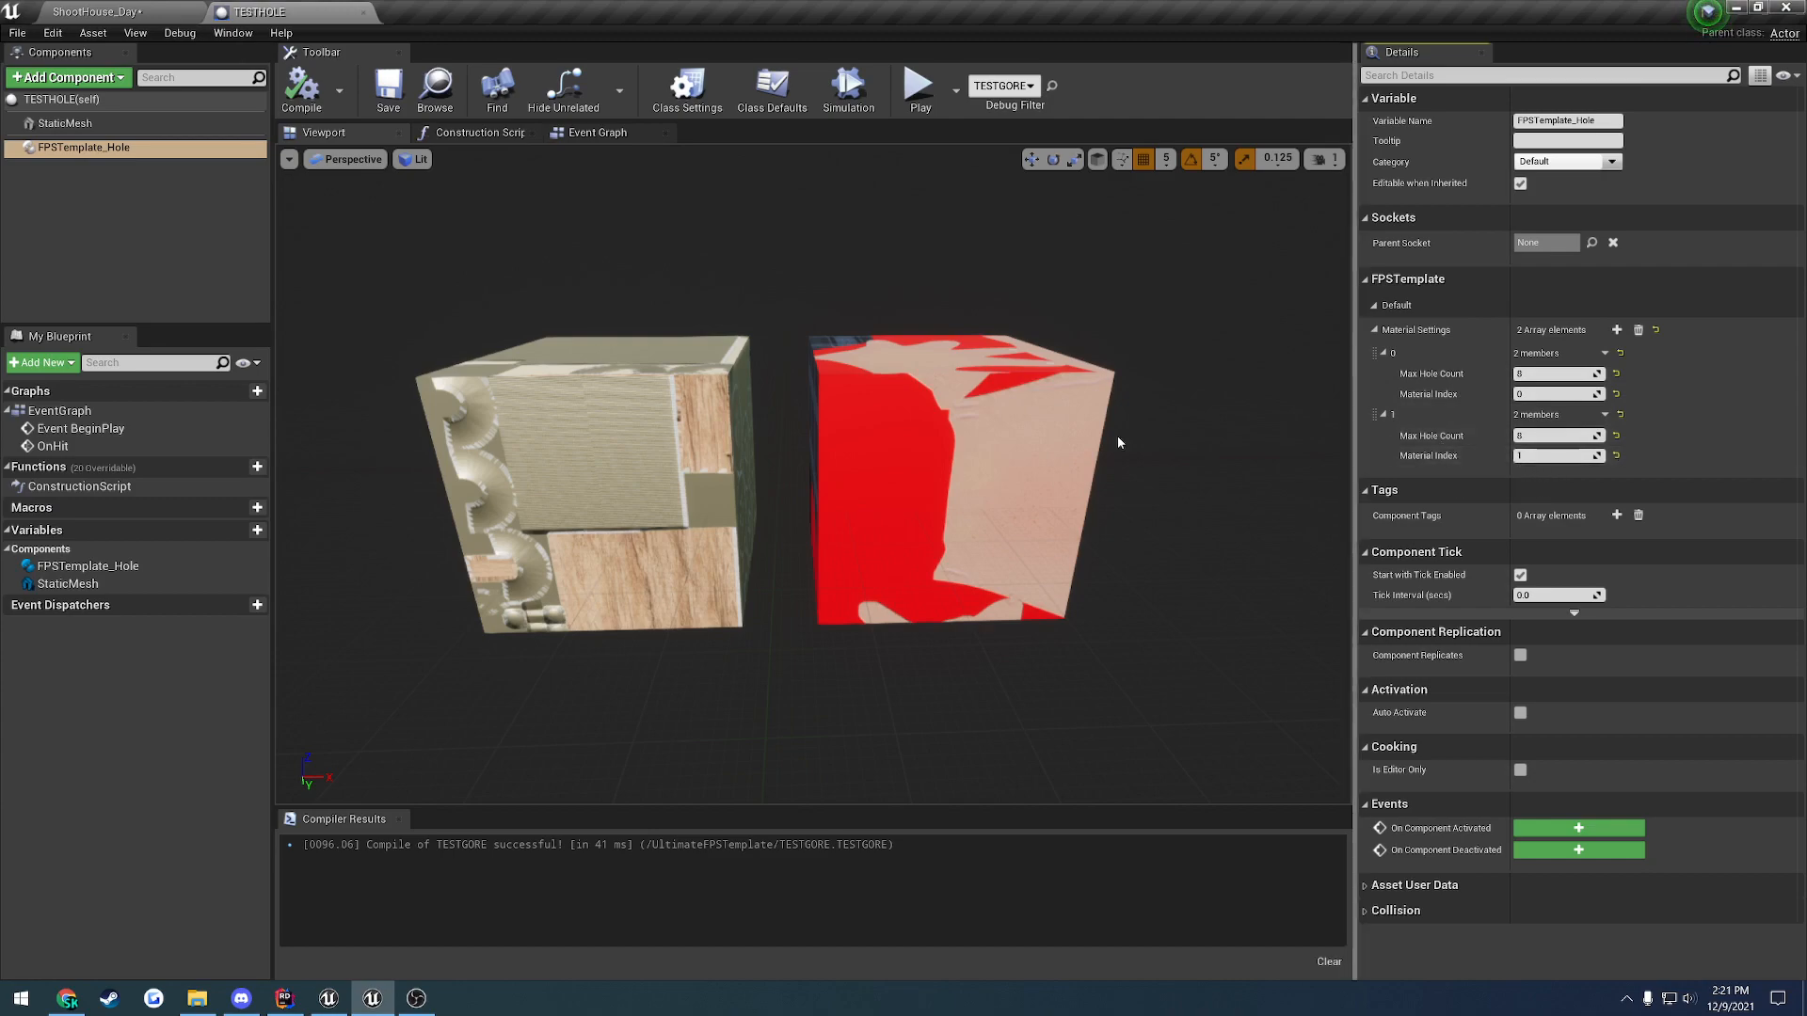
- Locate the StaticMesh component's Element 1 material in the project content
left_click(917, 418)
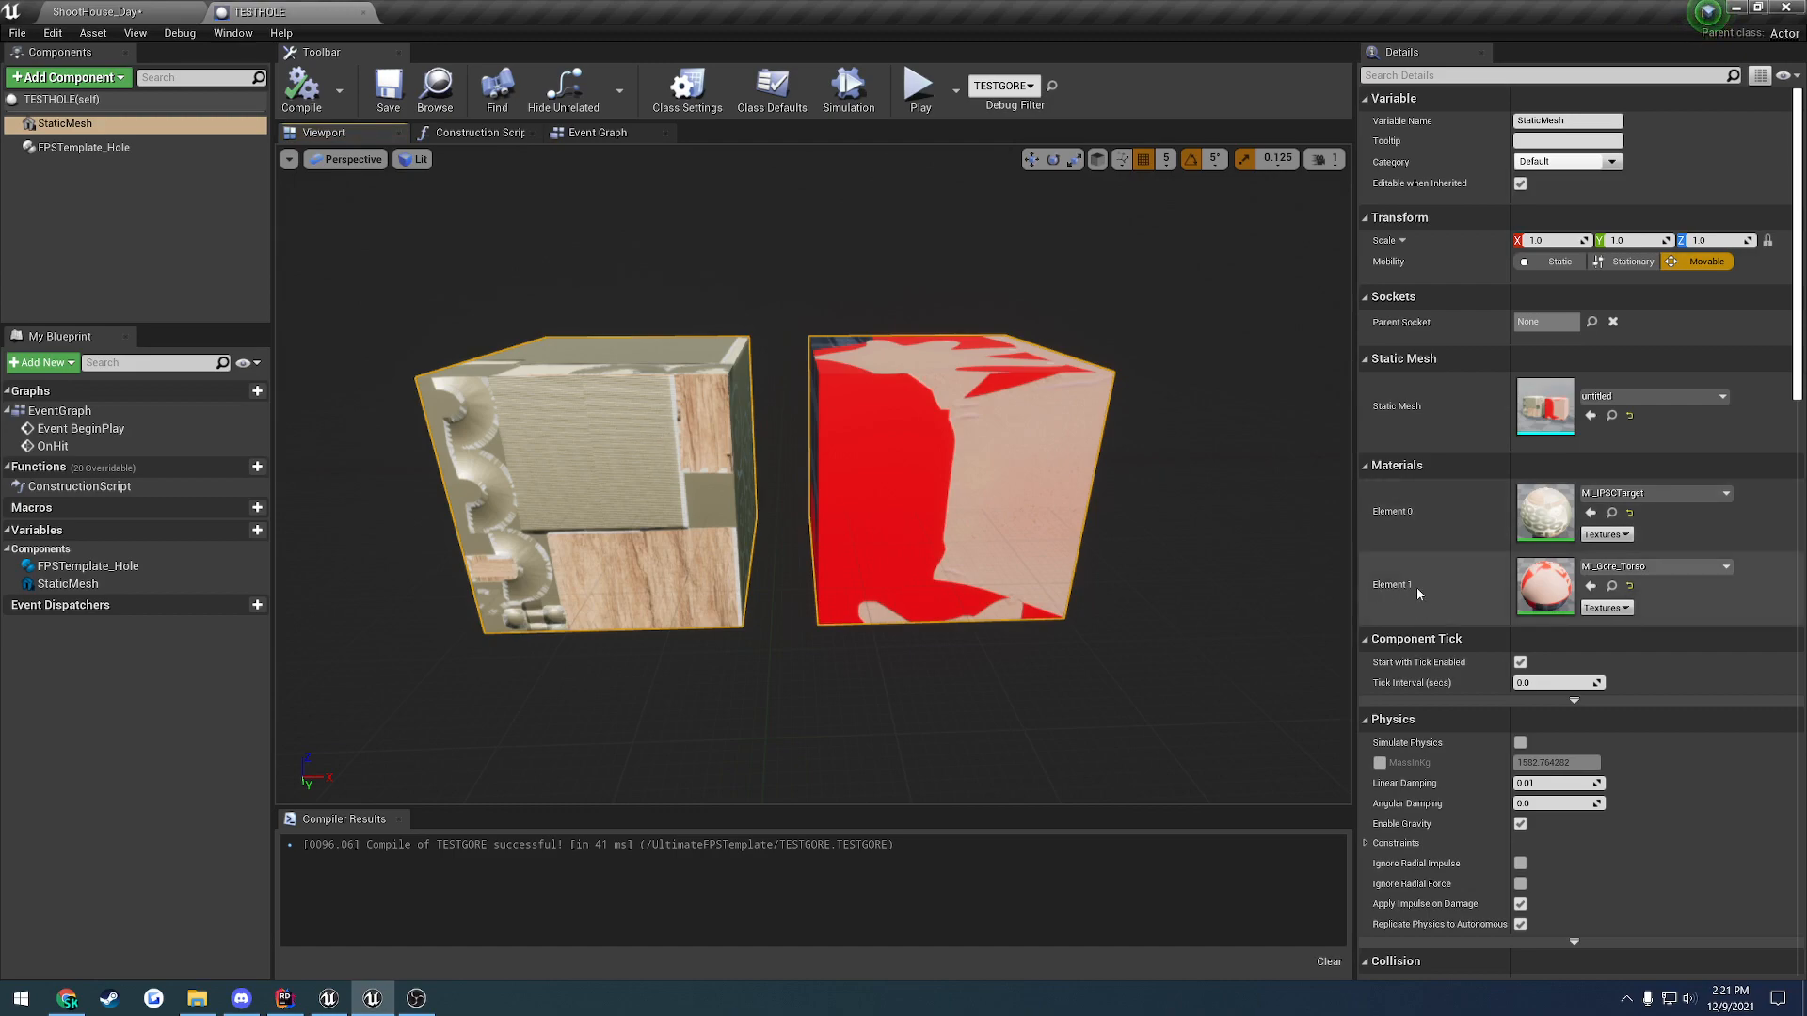
left_click(918, 346)
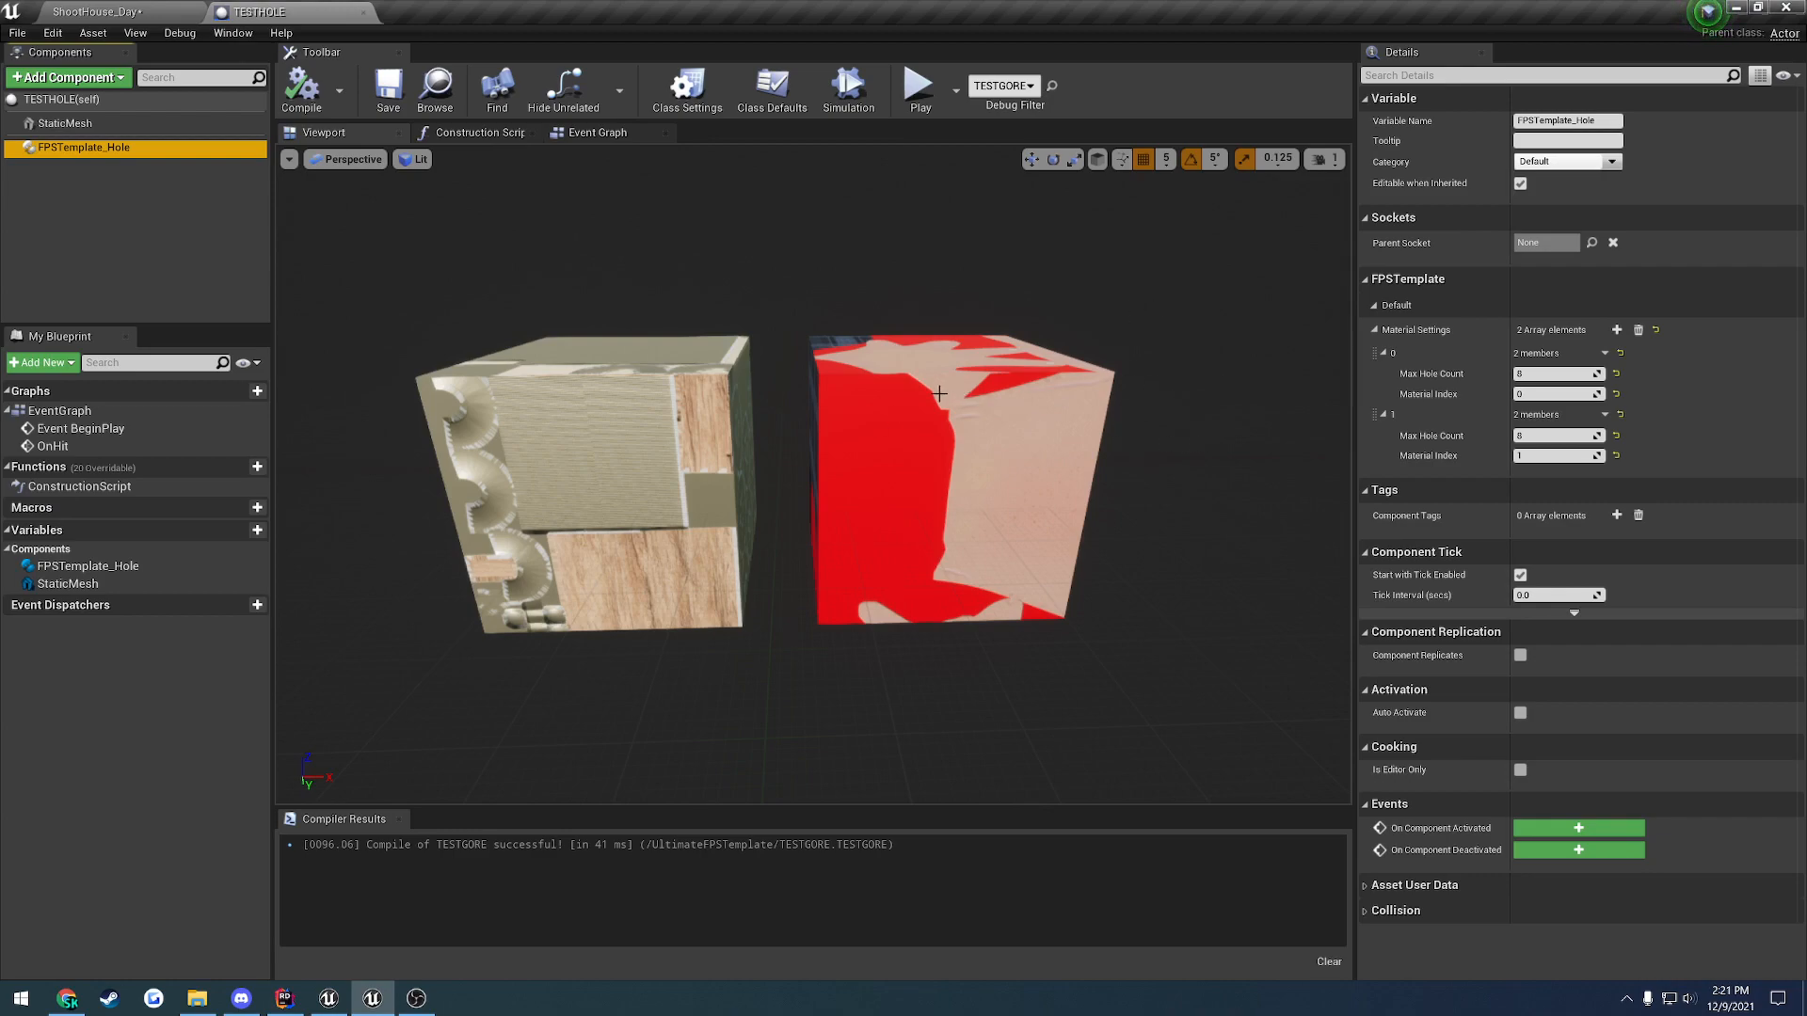
left_click(66, 99)
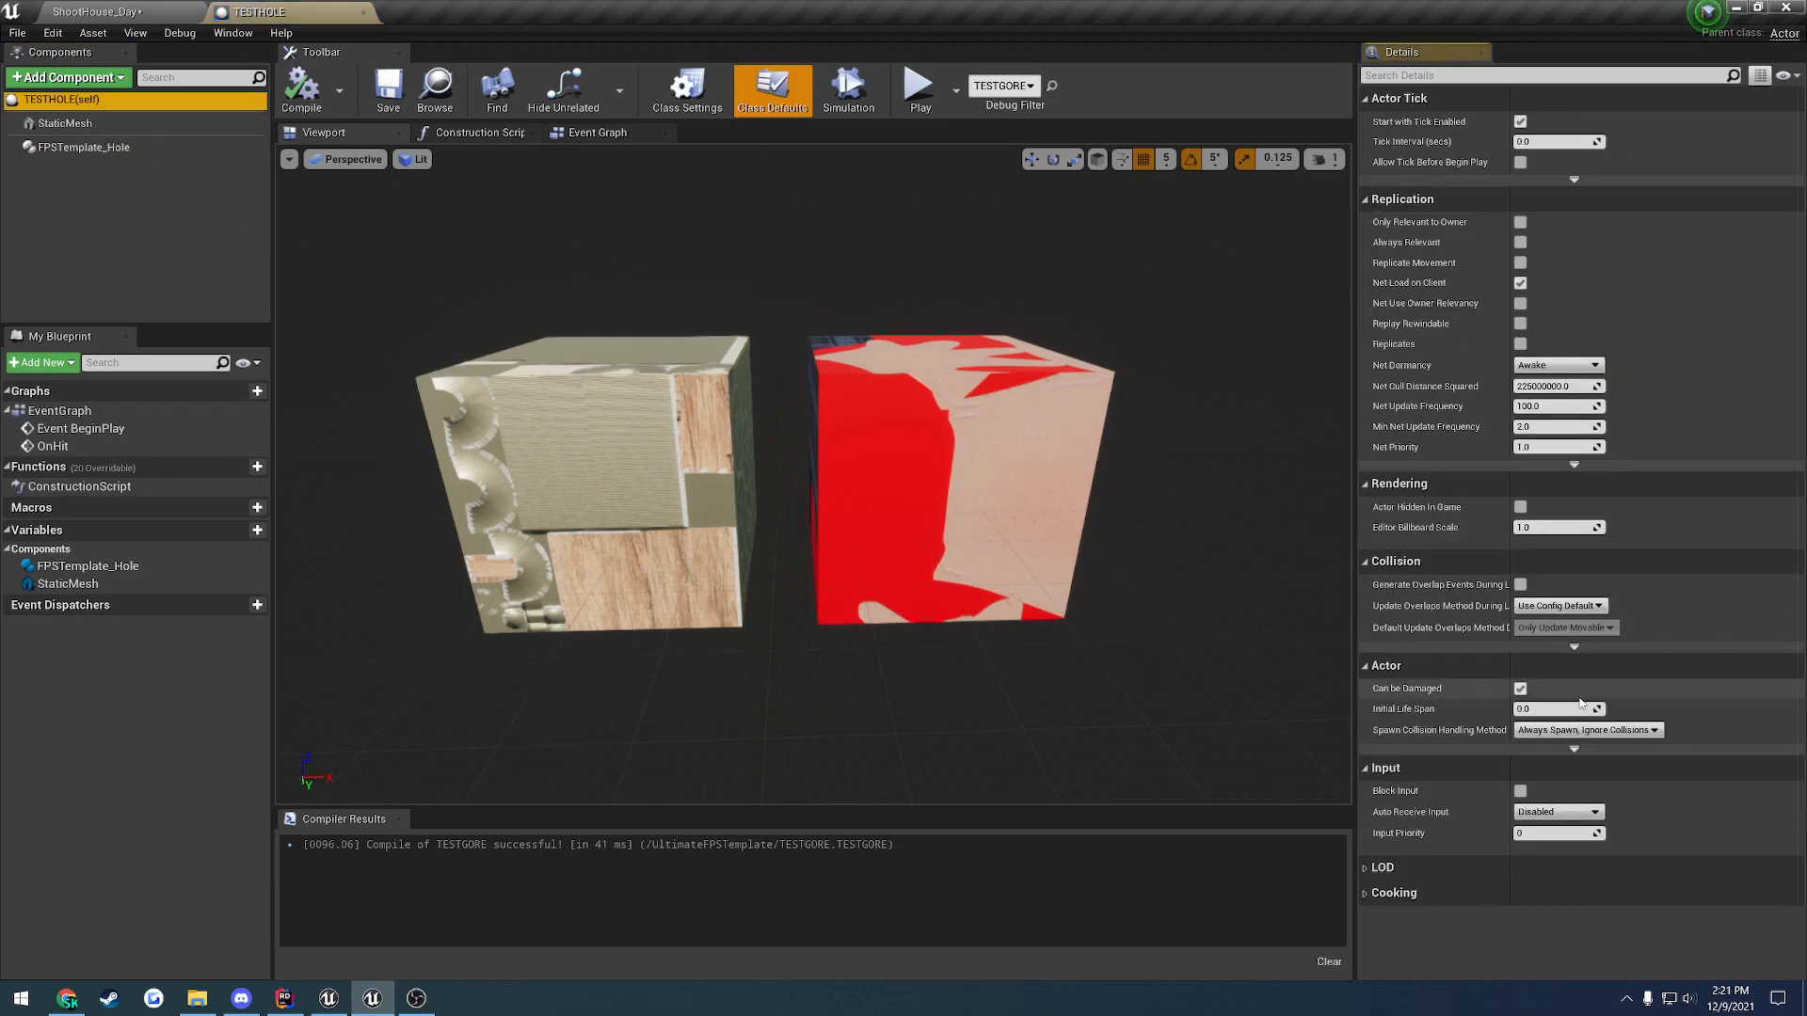
left_click(106, 125)
left_click(1613, 586)
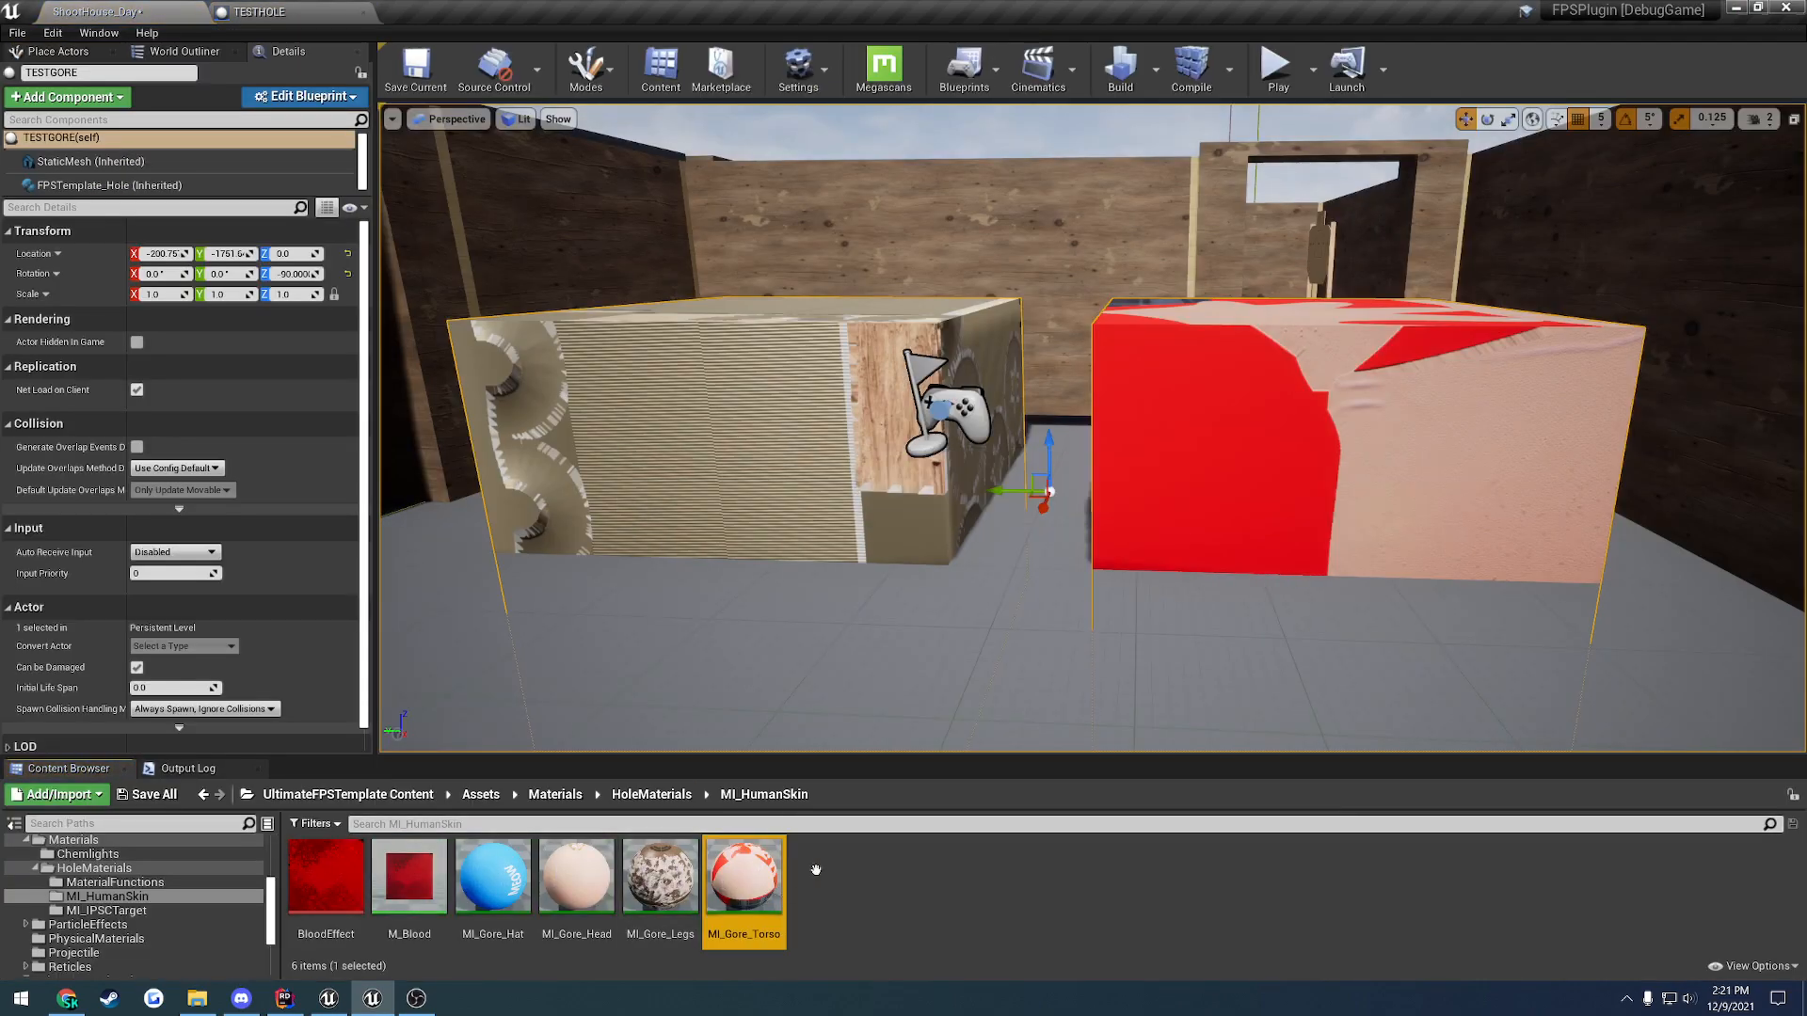
- Open the MI_Gore_Torso material instance, review its parameters, physical material and parent, and close it
double_click(779, 896)
scroll(1530, 871, "down", 1)
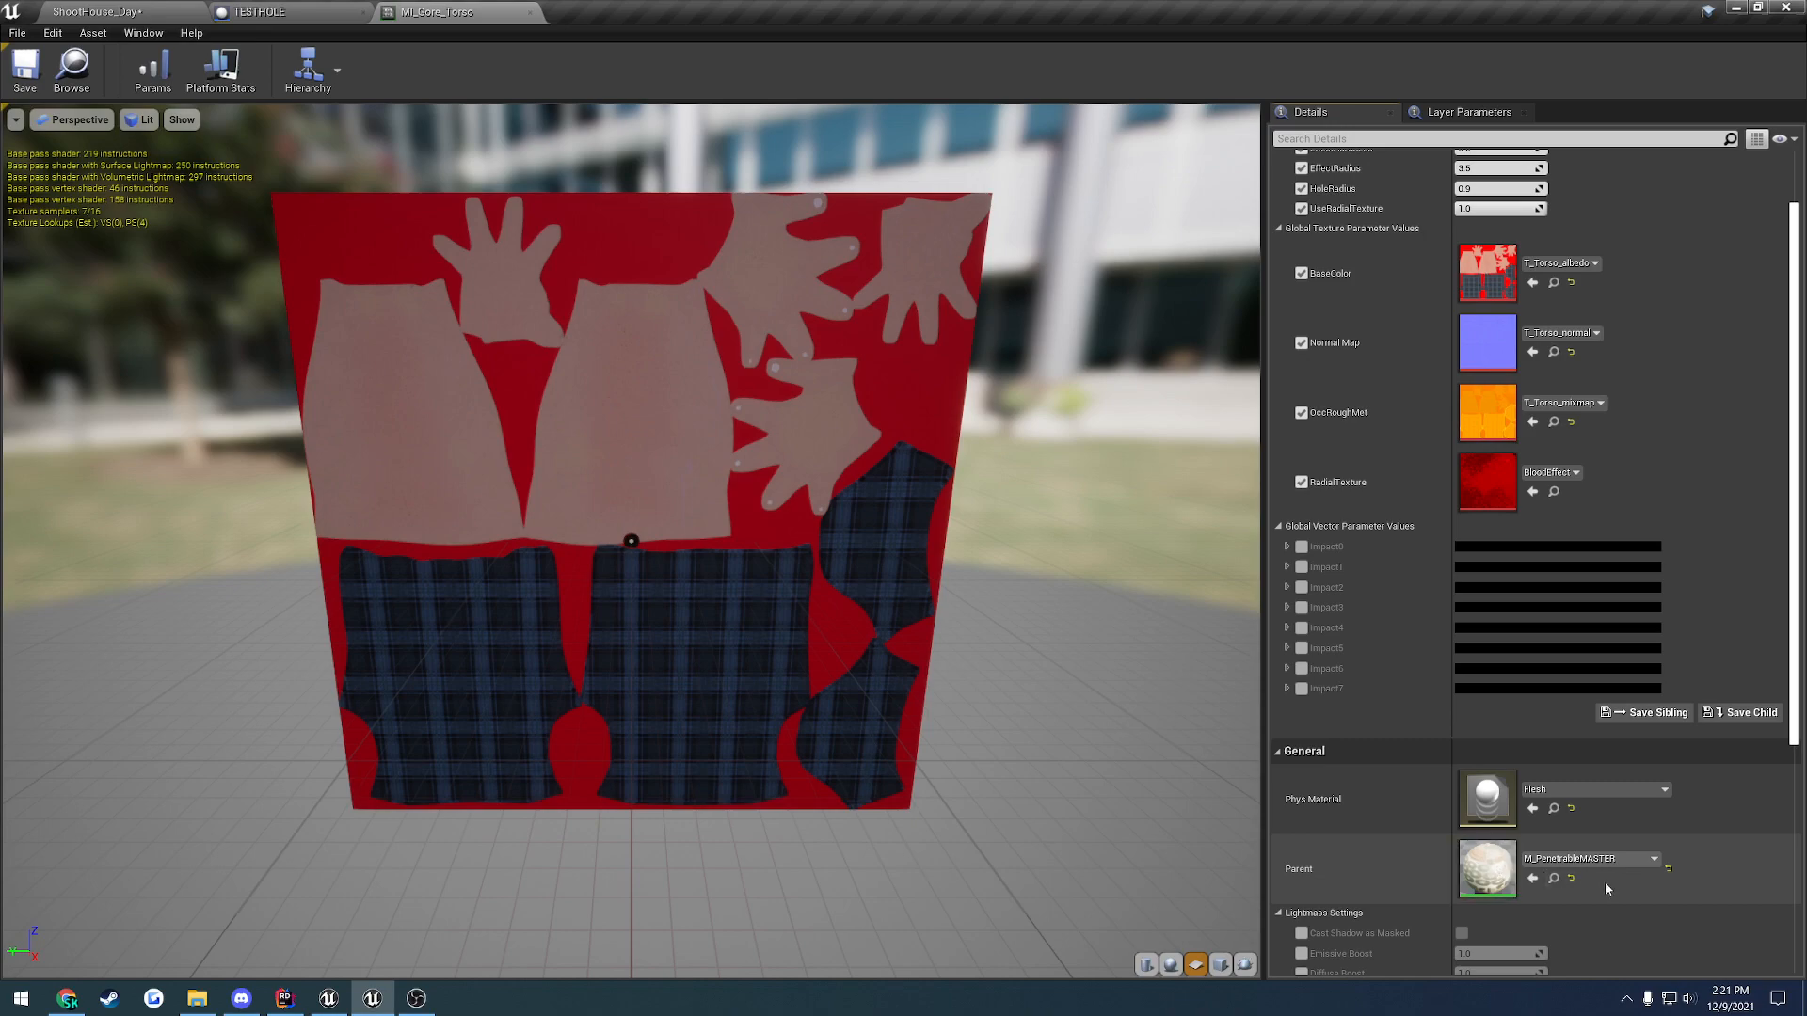
scroll(1352, 567, "up", 1)
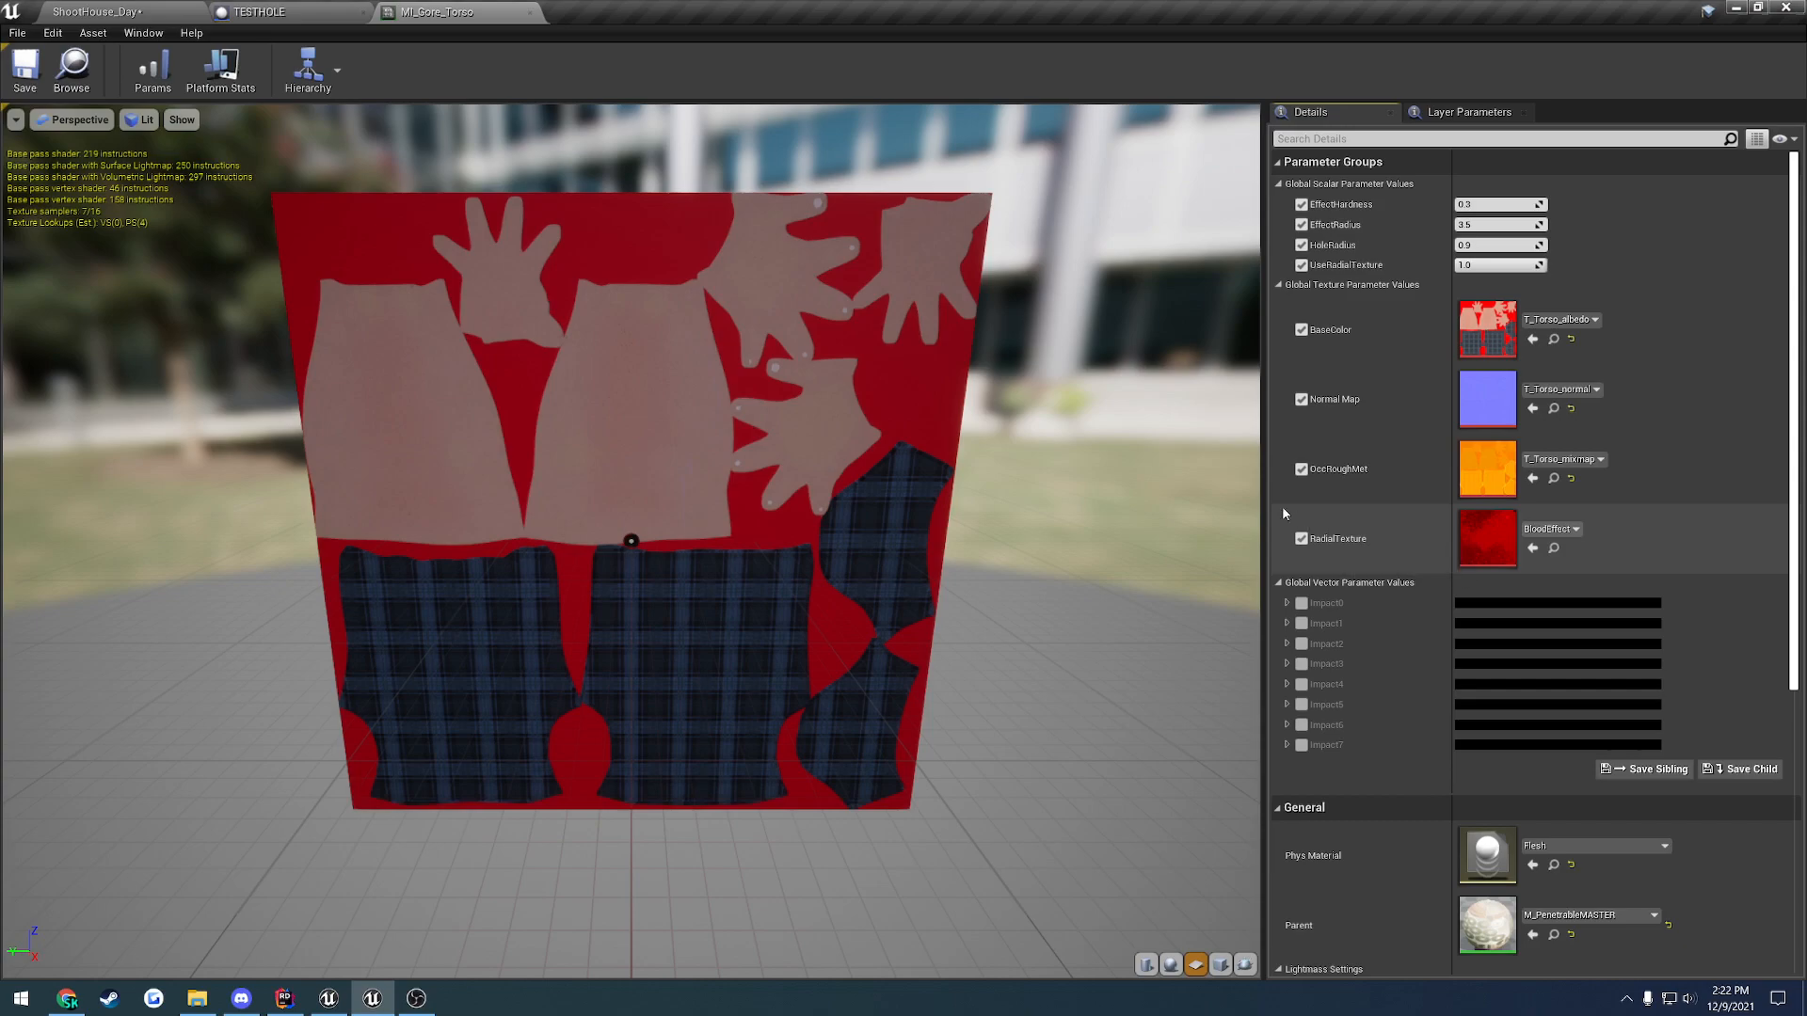
left_click(532, 11)
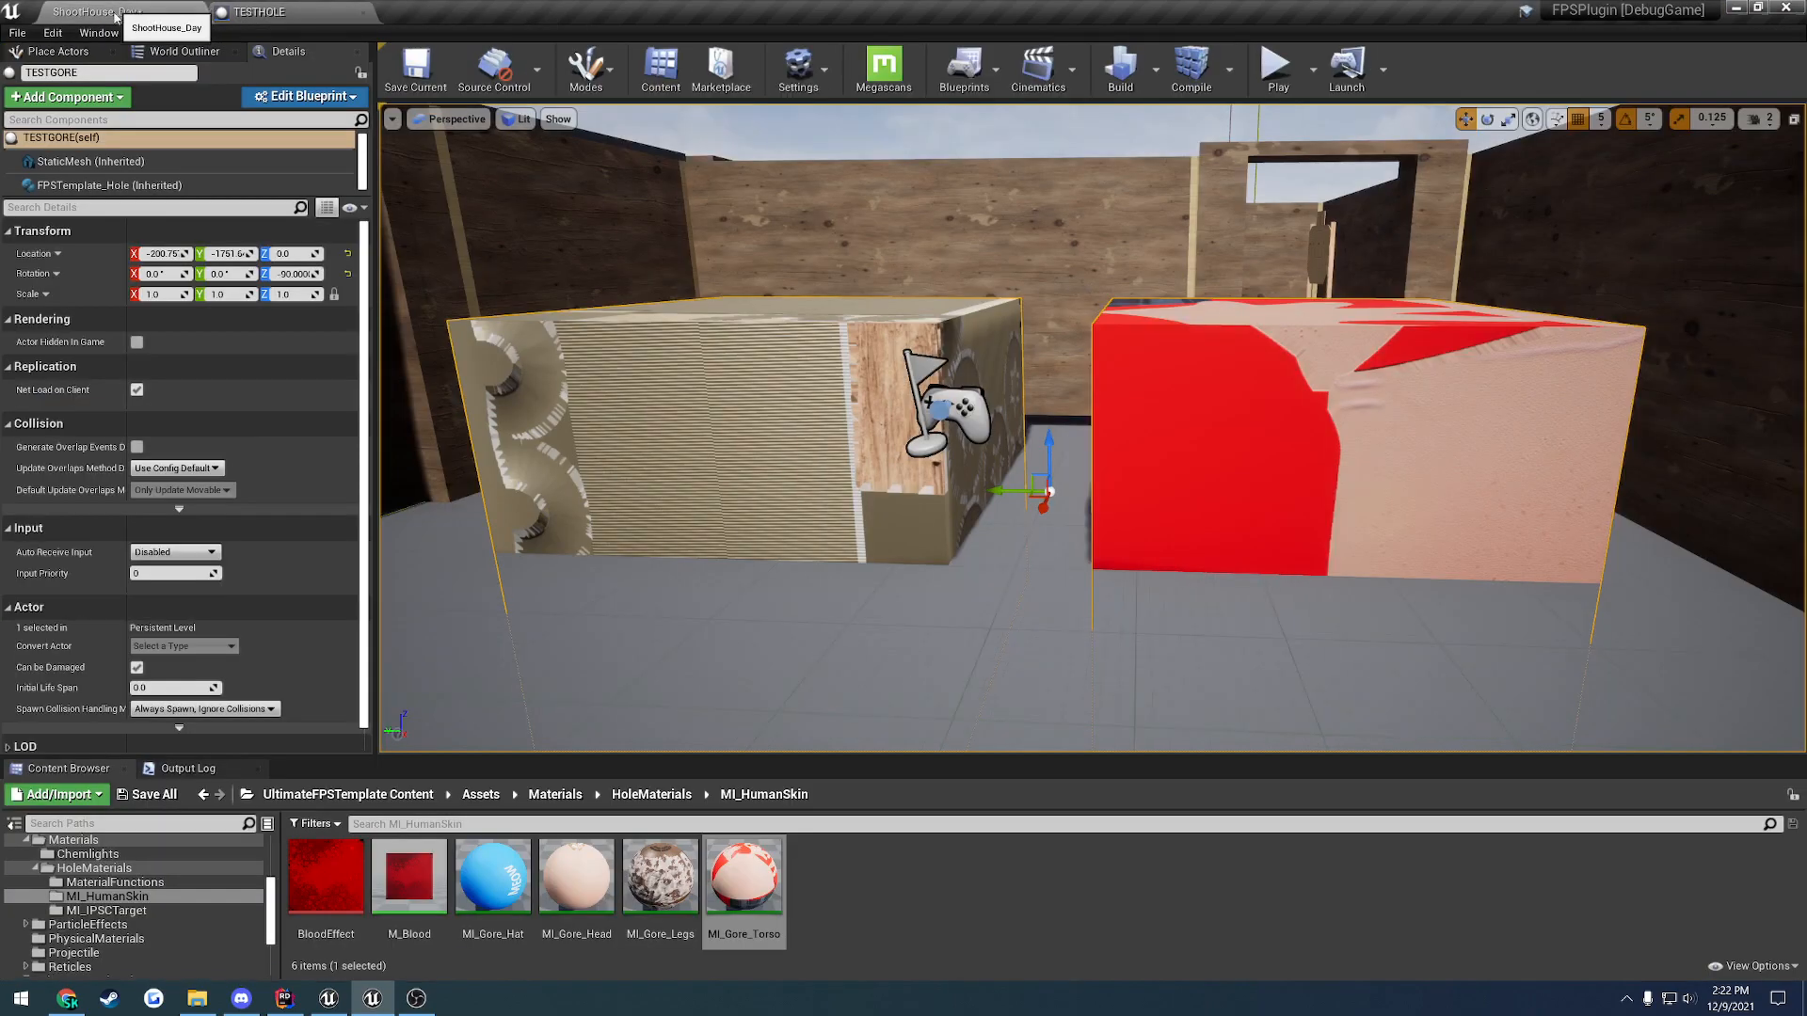
- Play the ShootHouse_Day level and fire eight shots into the skin-textured side of the red cube
left_click(1275, 66)
key("s")
key("d")
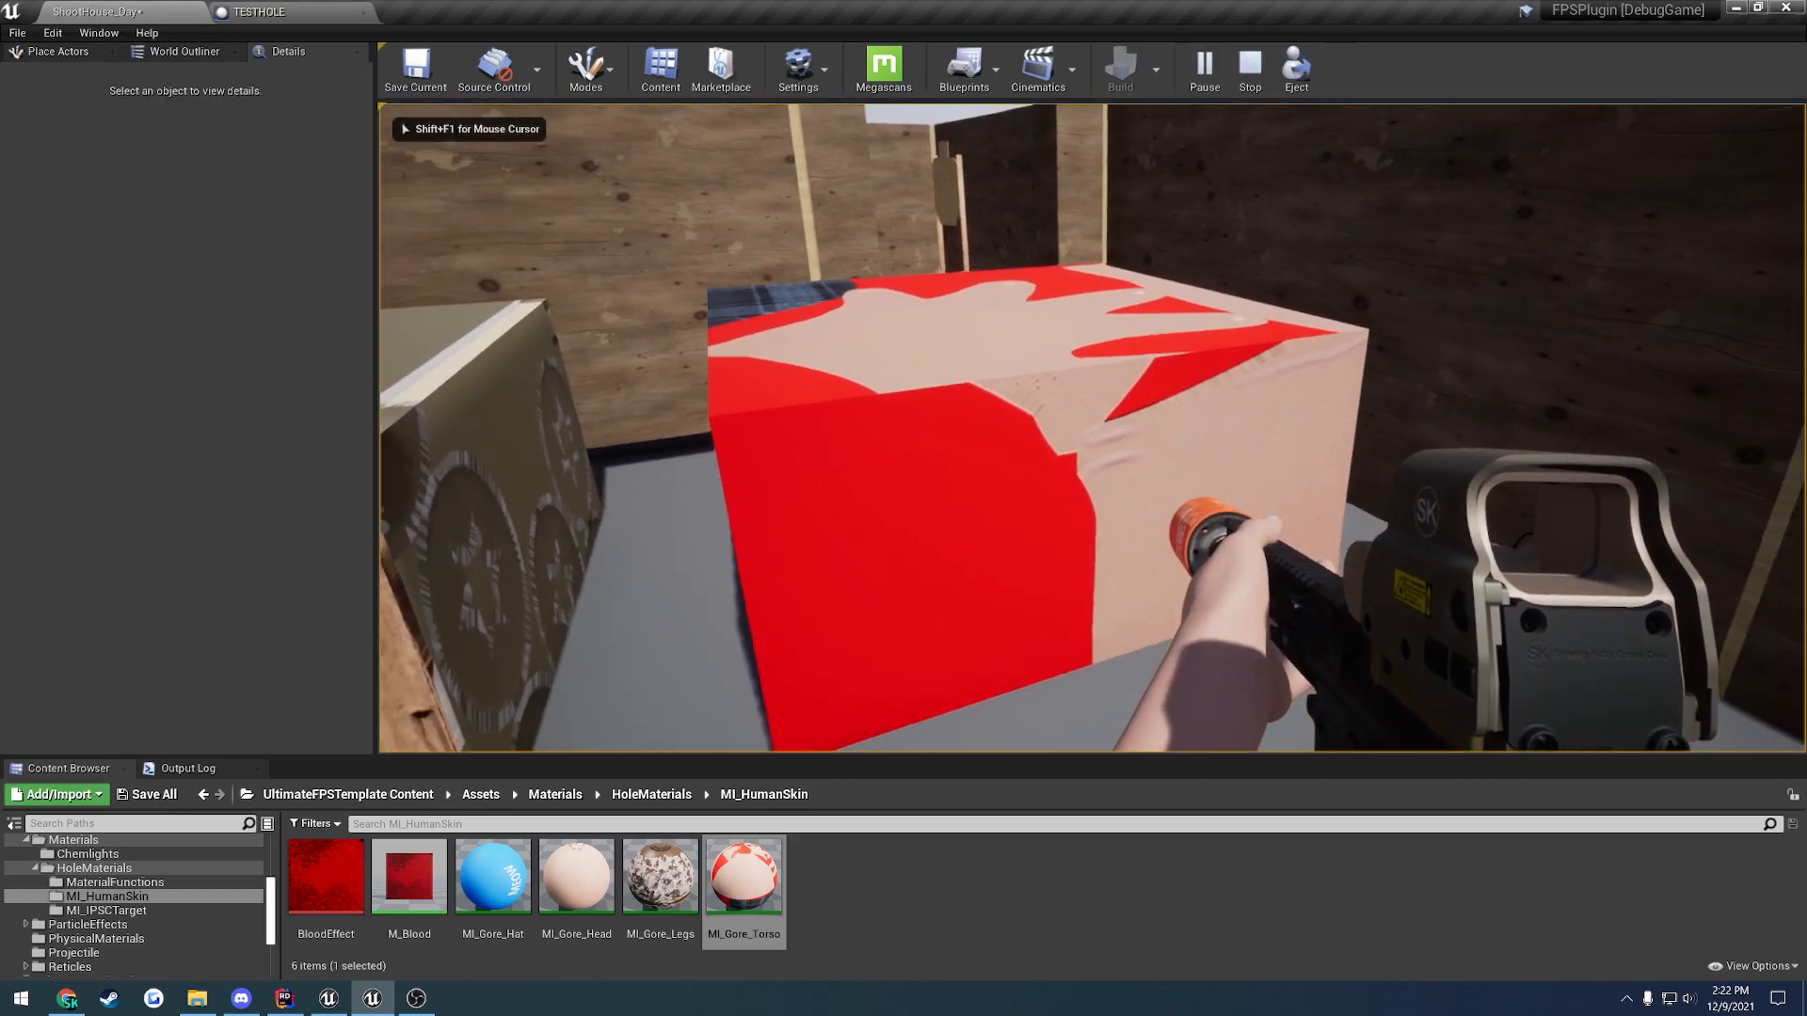
left_click(1092, 429)
left_click(1093, 429)
left_click(1092, 429)
left_click(1093, 429)
left_click(1093, 429)
left_click(1093, 429)
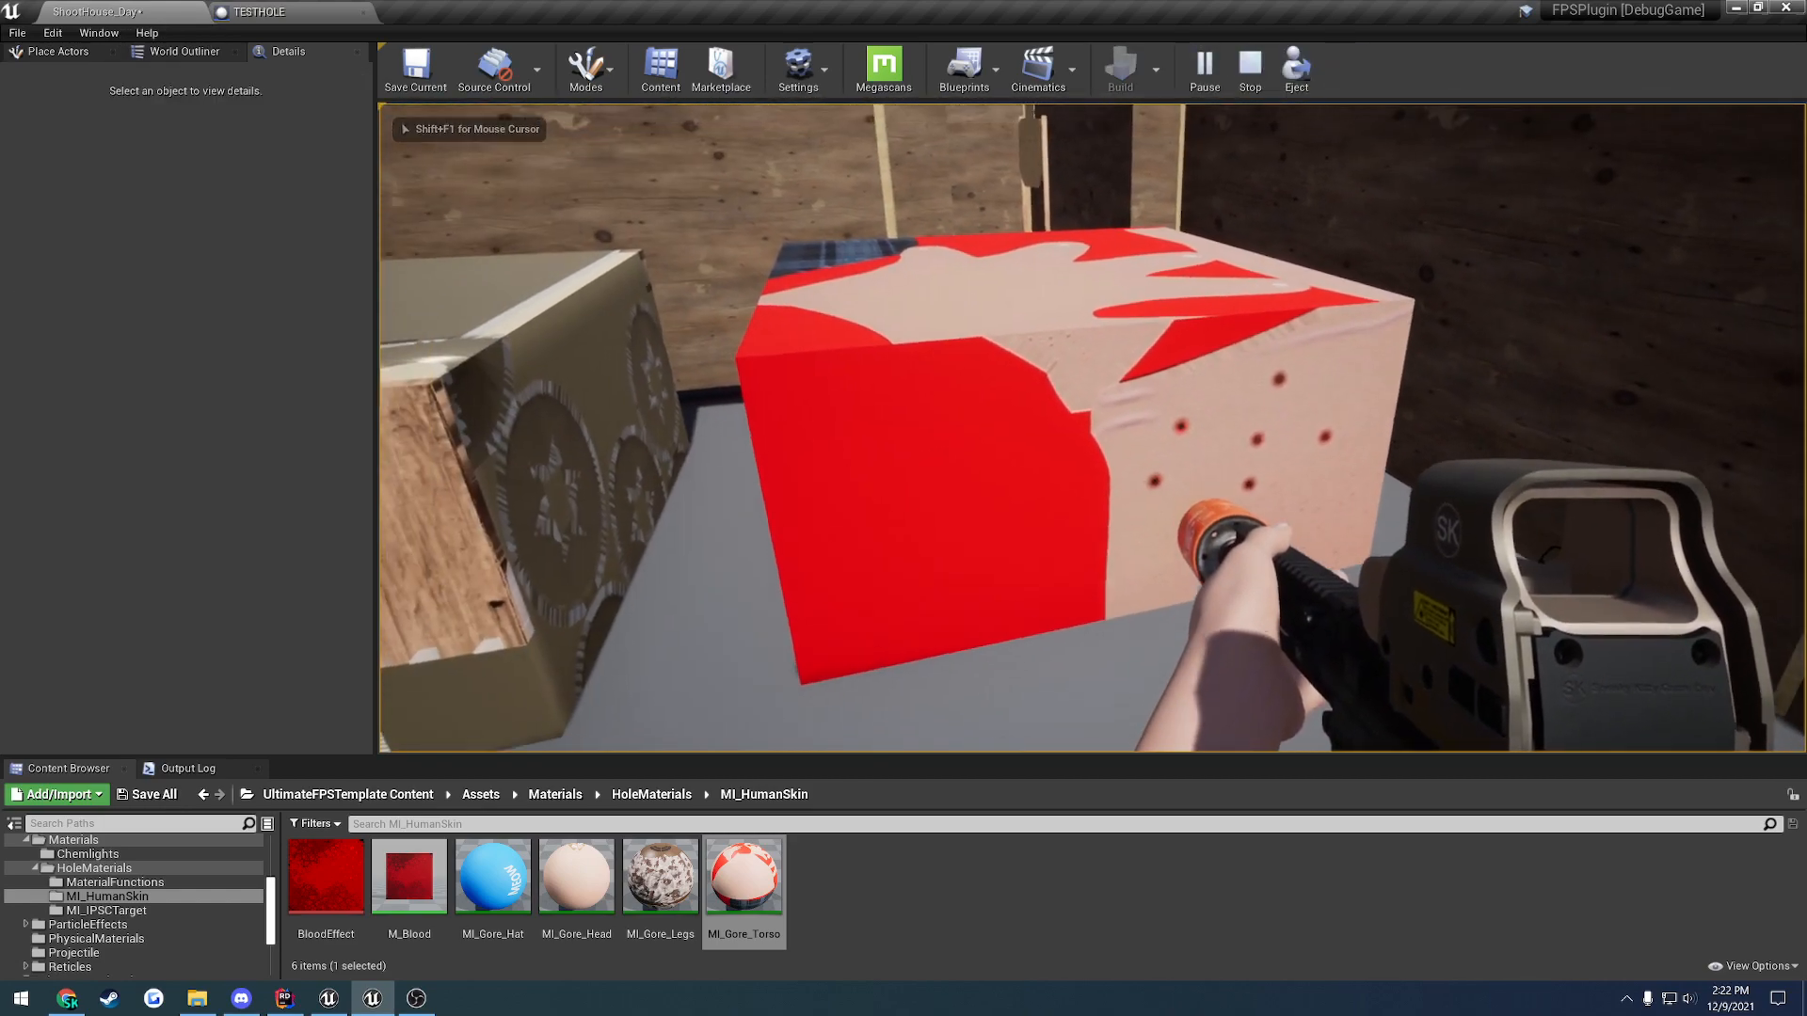
left_click(1092, 429)
left_click(1092, 429)
- Aim down the sight and fire six shots into the wood-textured panel of the other cube
key("a")
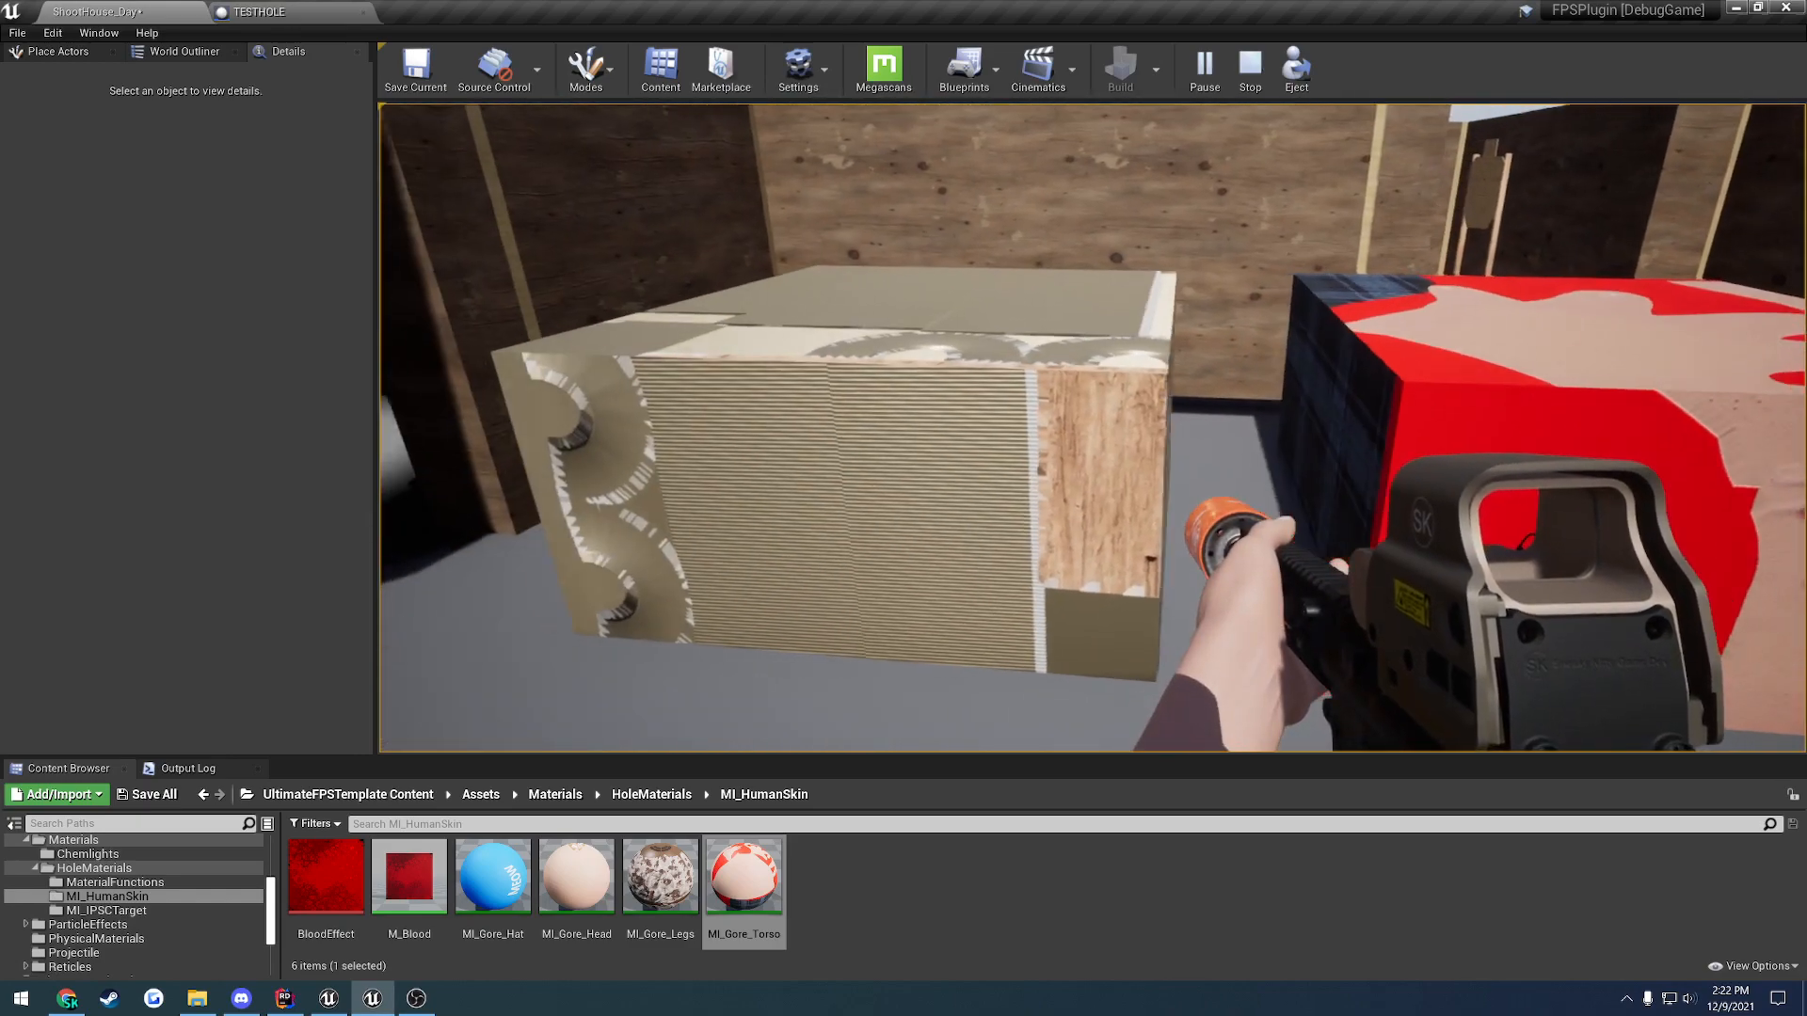
right_click(1093, 429)
left_click(1093, 429)
left_click(1092, 429)
left_click(1093, 429)
left_click(1092, 429)
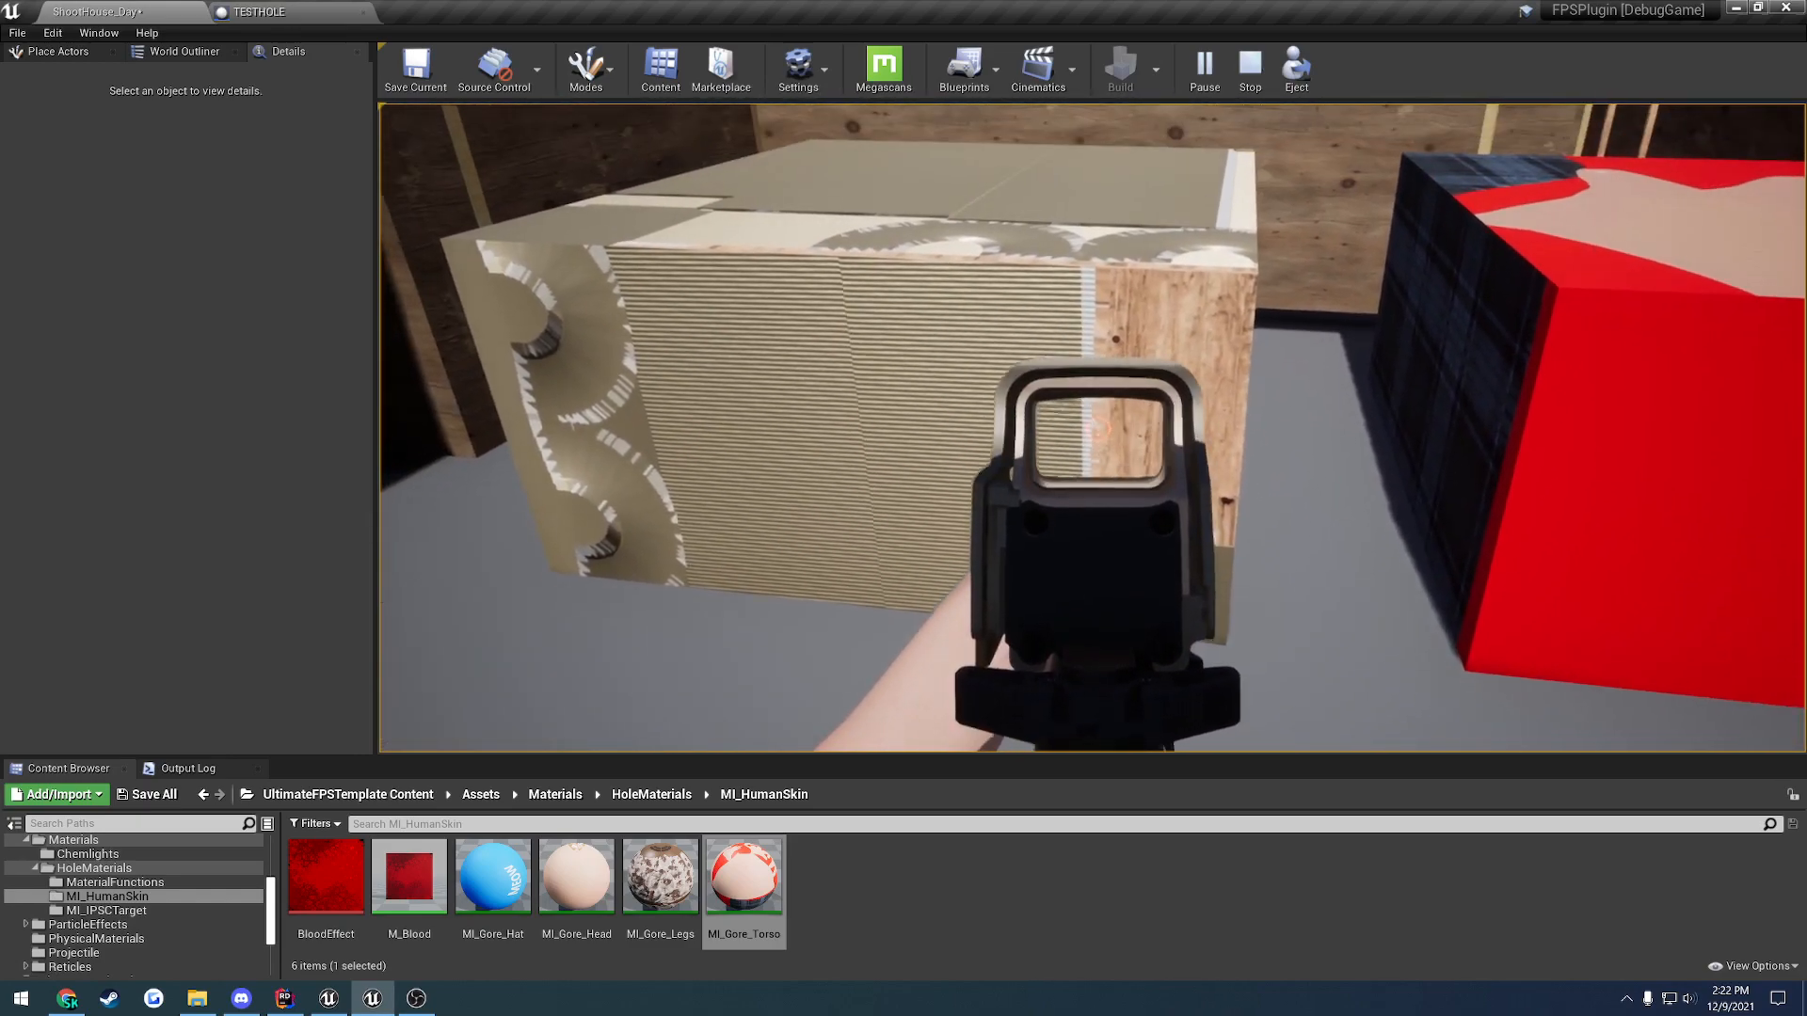
left_click(1093, 429)
left_click(1093, 429)
right_click(1092, 429)
- Return to the red cube and fire seven more shots into its skin-textured side to test hole replacement
key("d")
key("d")
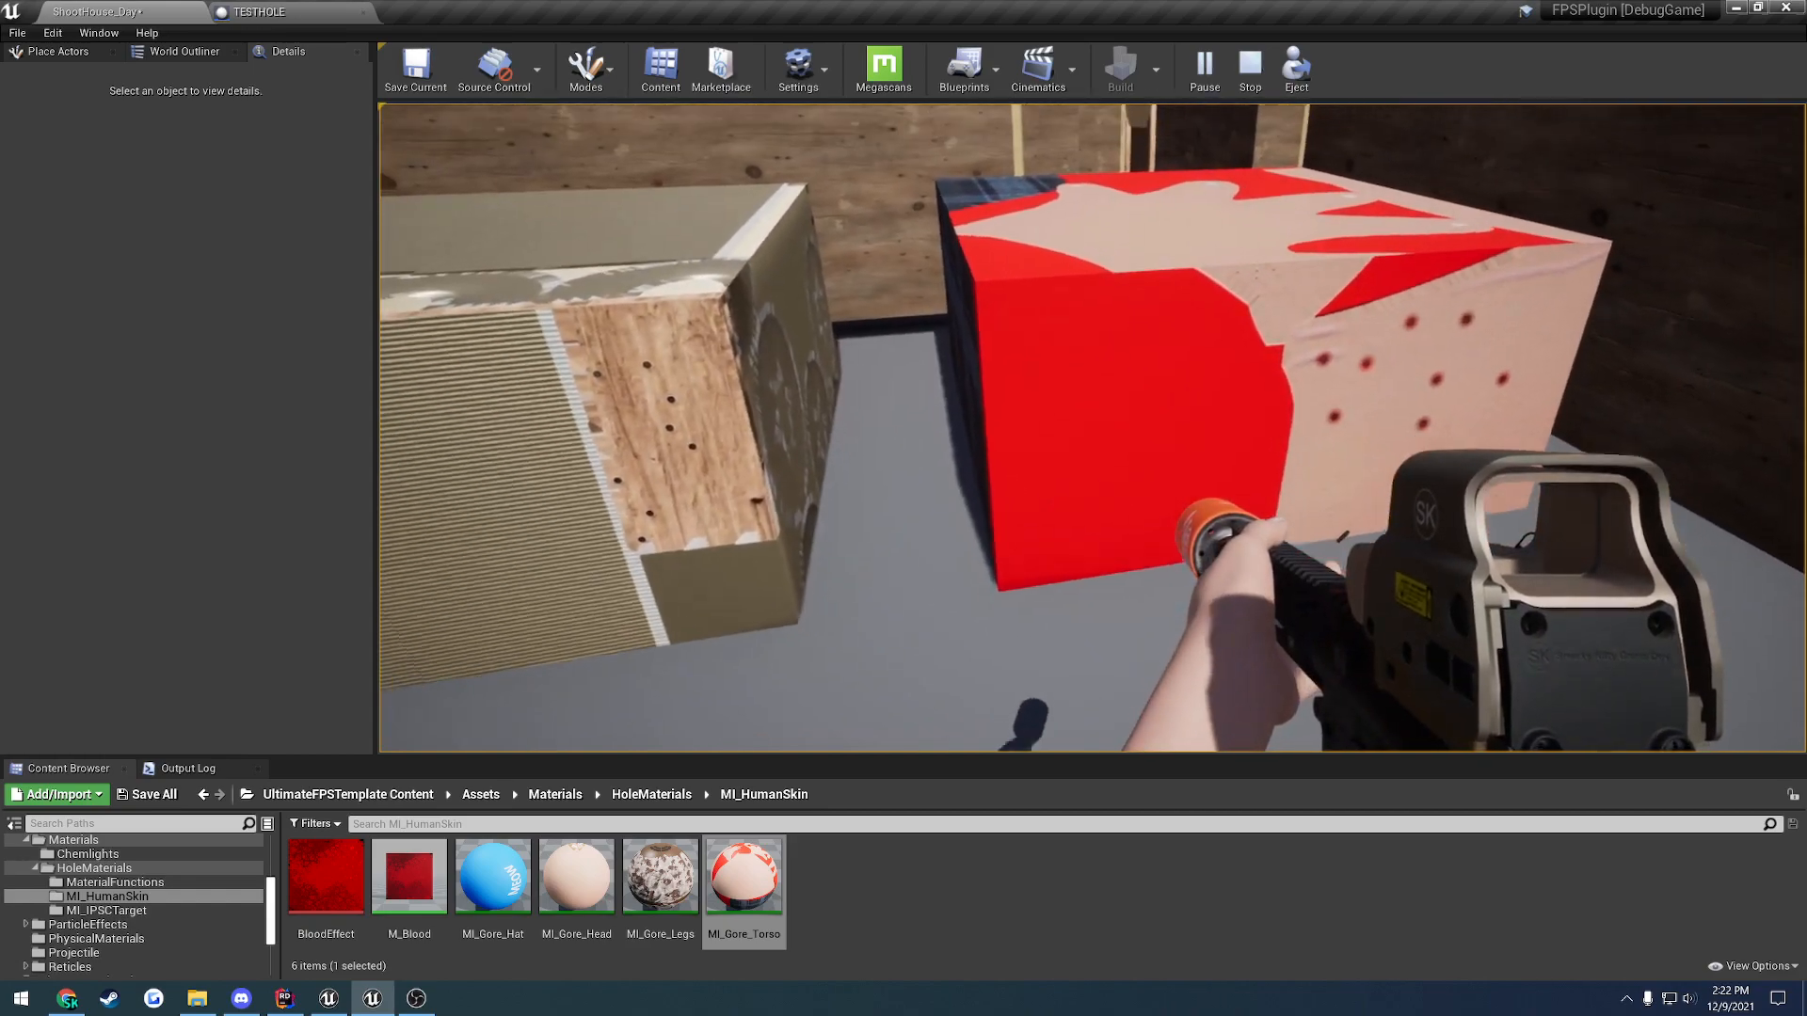
key("d")
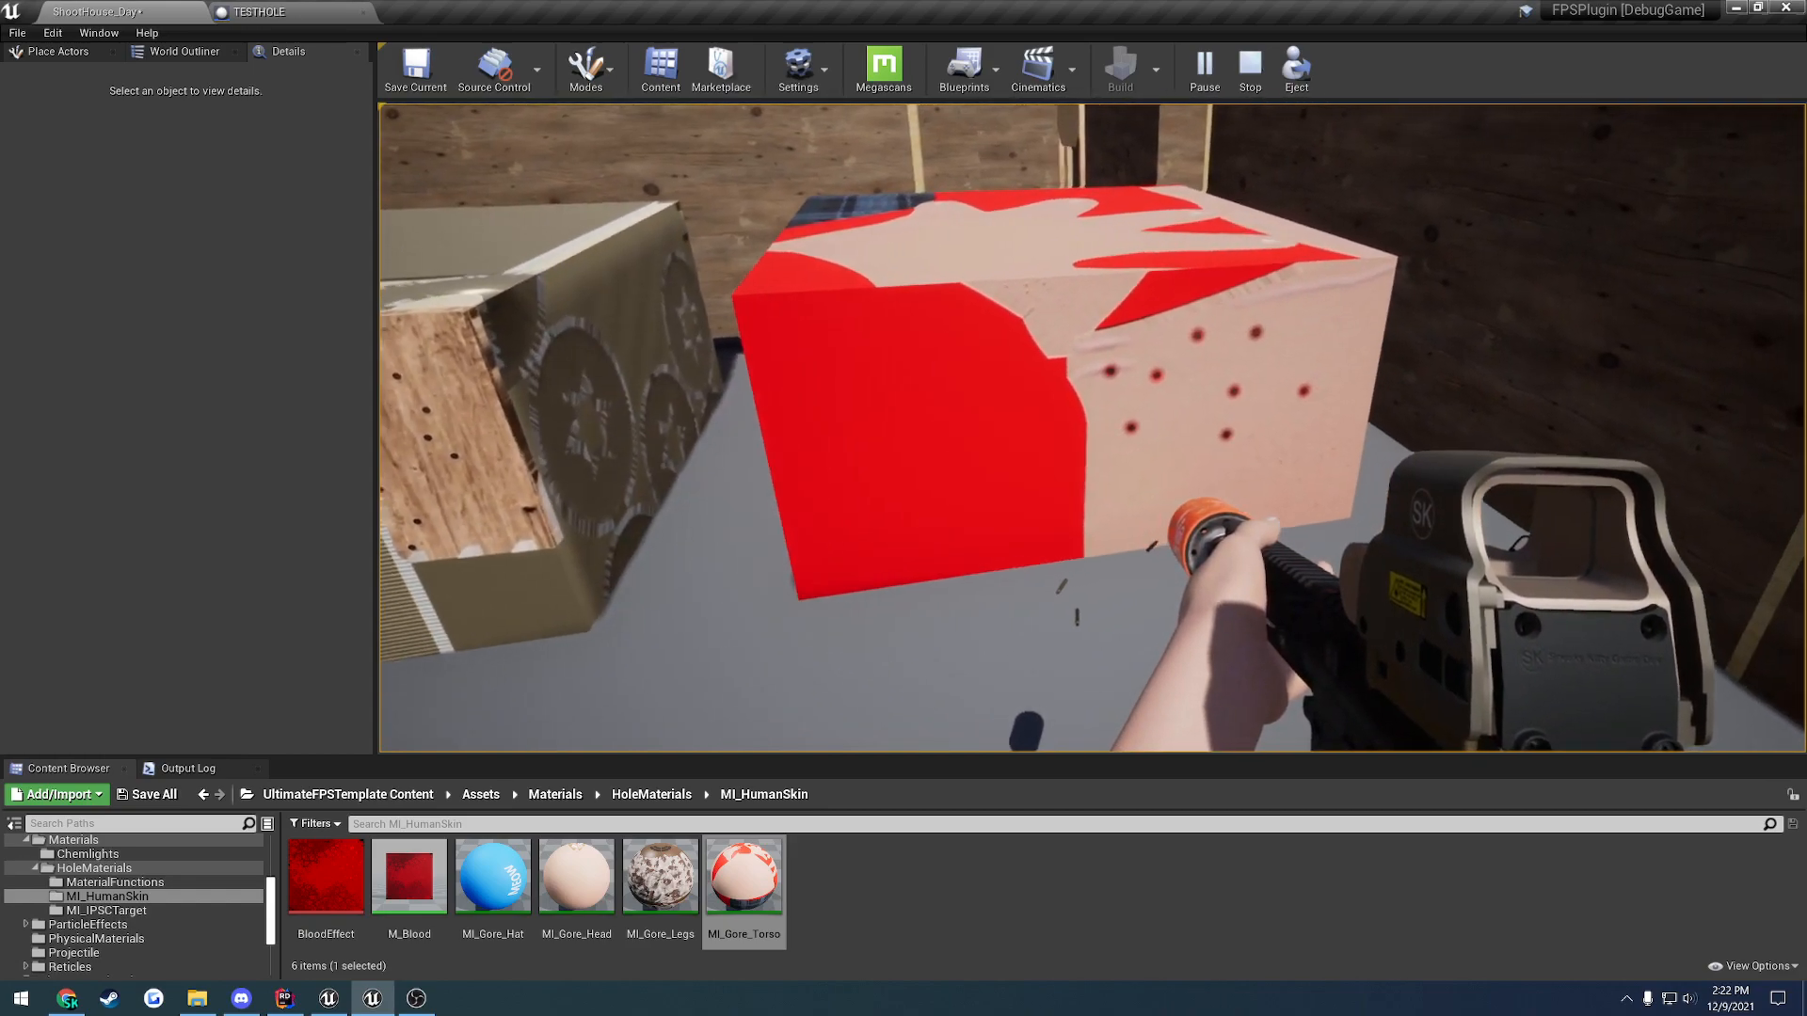
left_click(1093, 429)
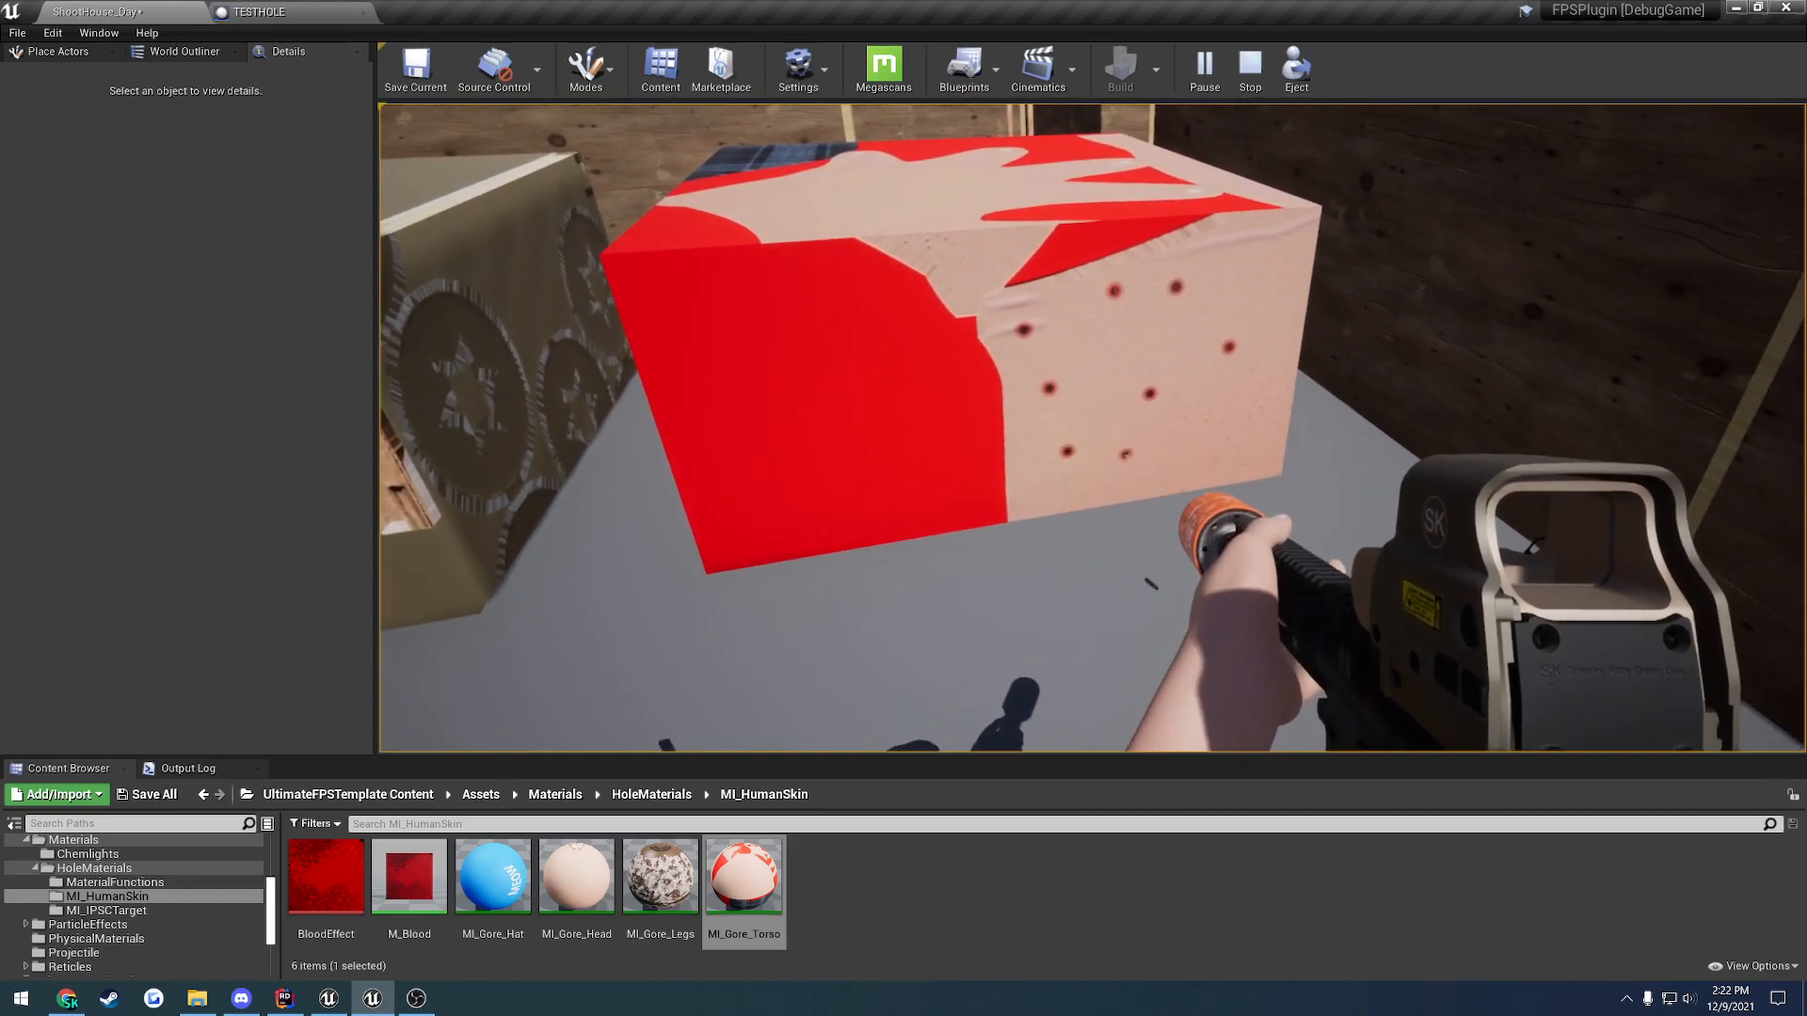
left_click(1092, 429)
left_click(1092, 430)
left_click(1092, 429)
left_click(1093, 429)
left_click(1092, 429)
left_click(1093, 429)
key("s")
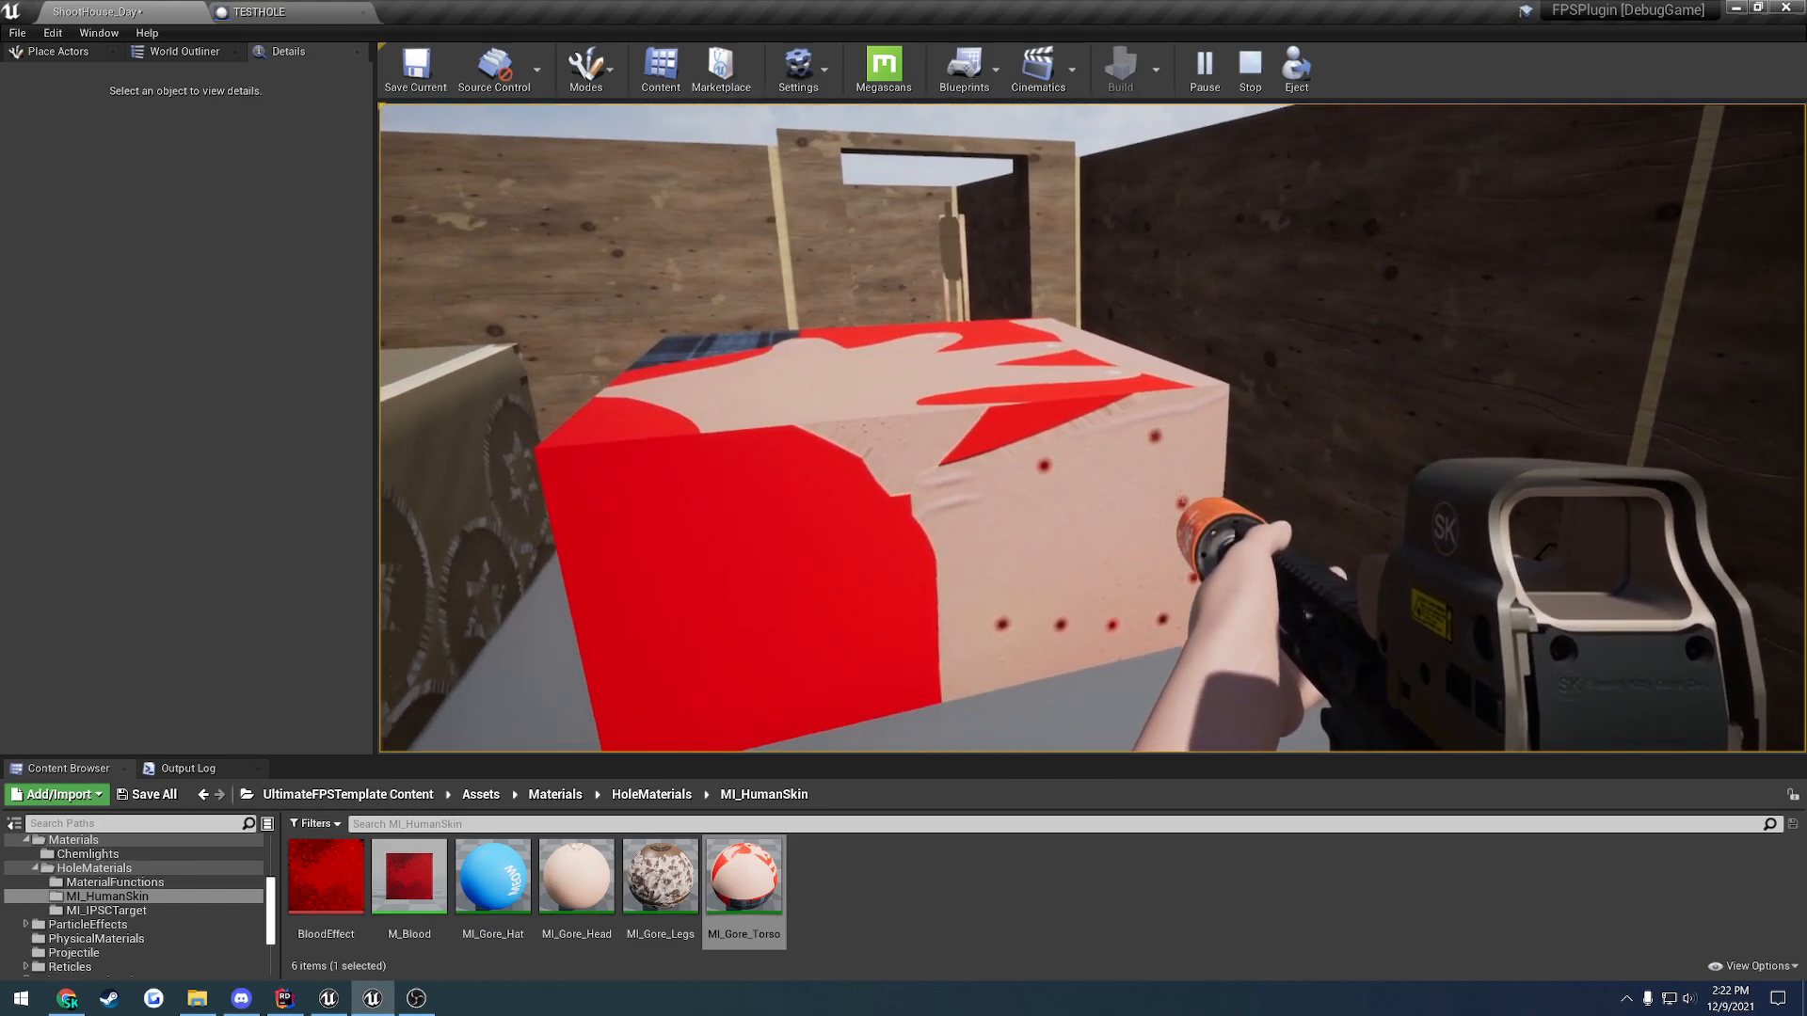
- Fire three more shots at the cube with the wood panel, compare both cubes, and end the play session
key("a")
key("s")
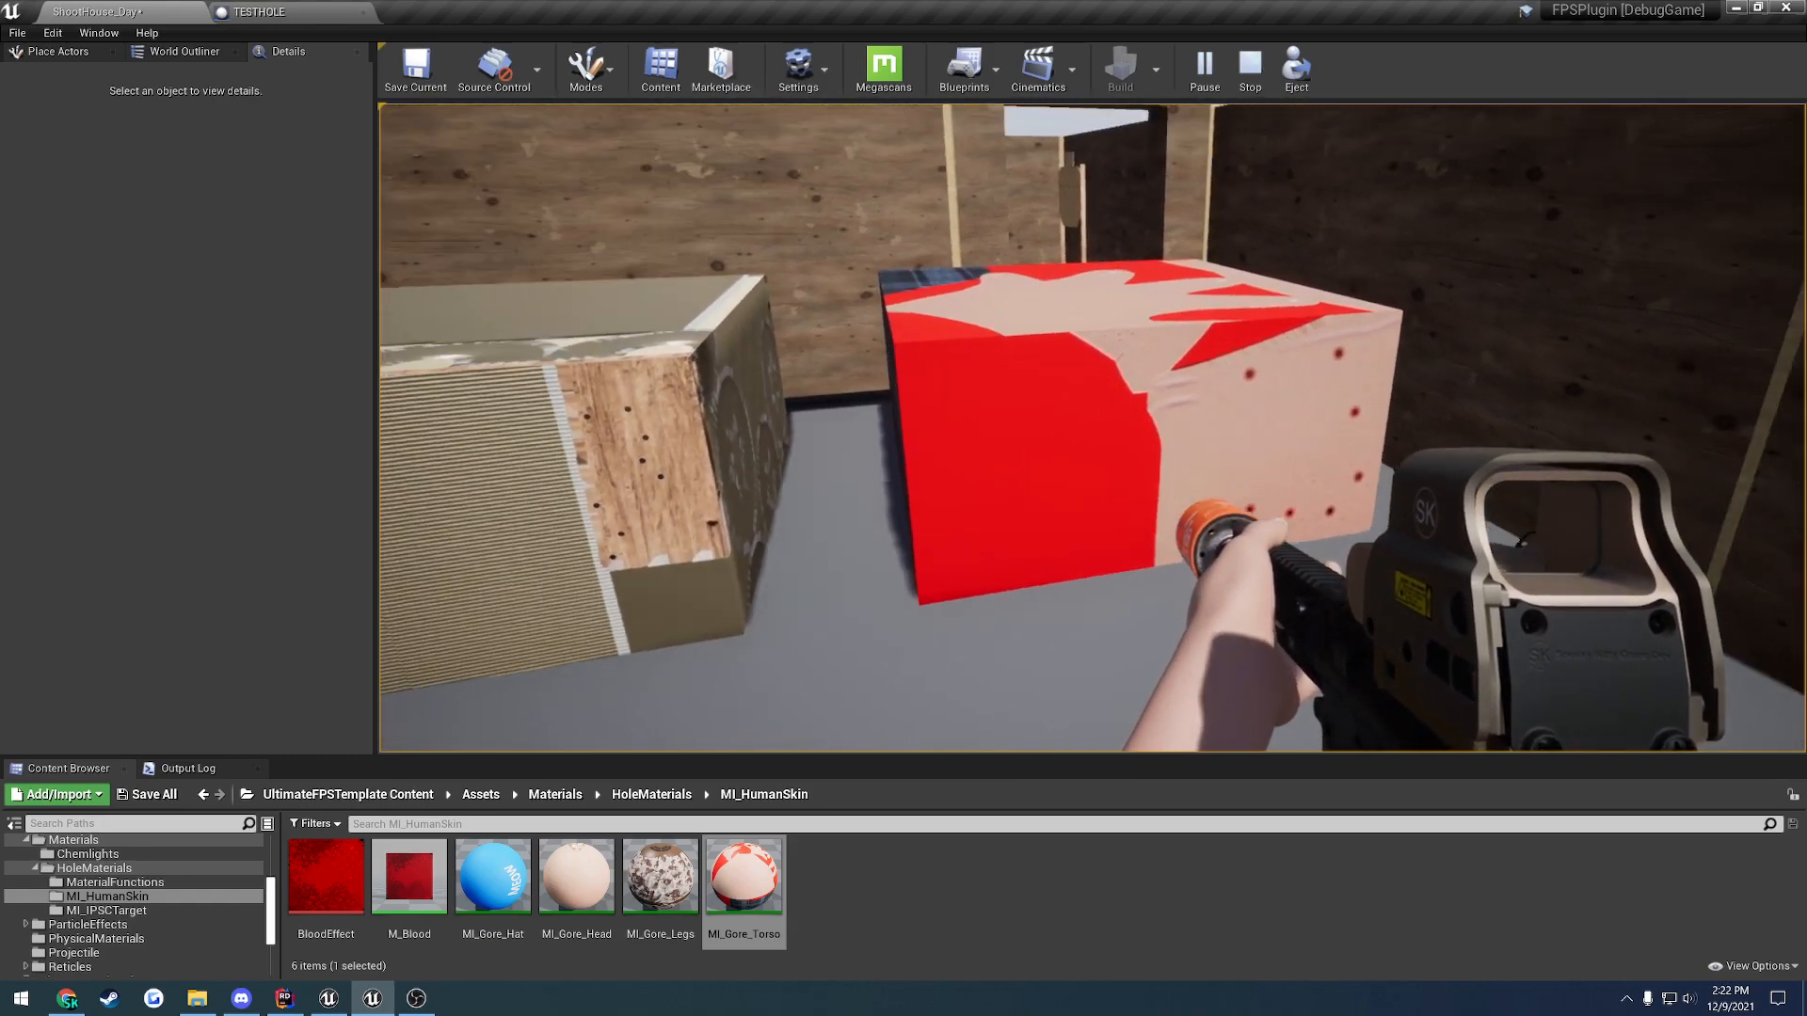
key("a")
left_click(1093, 429)
left_click(1092, 429)
left_click(1092, 430)
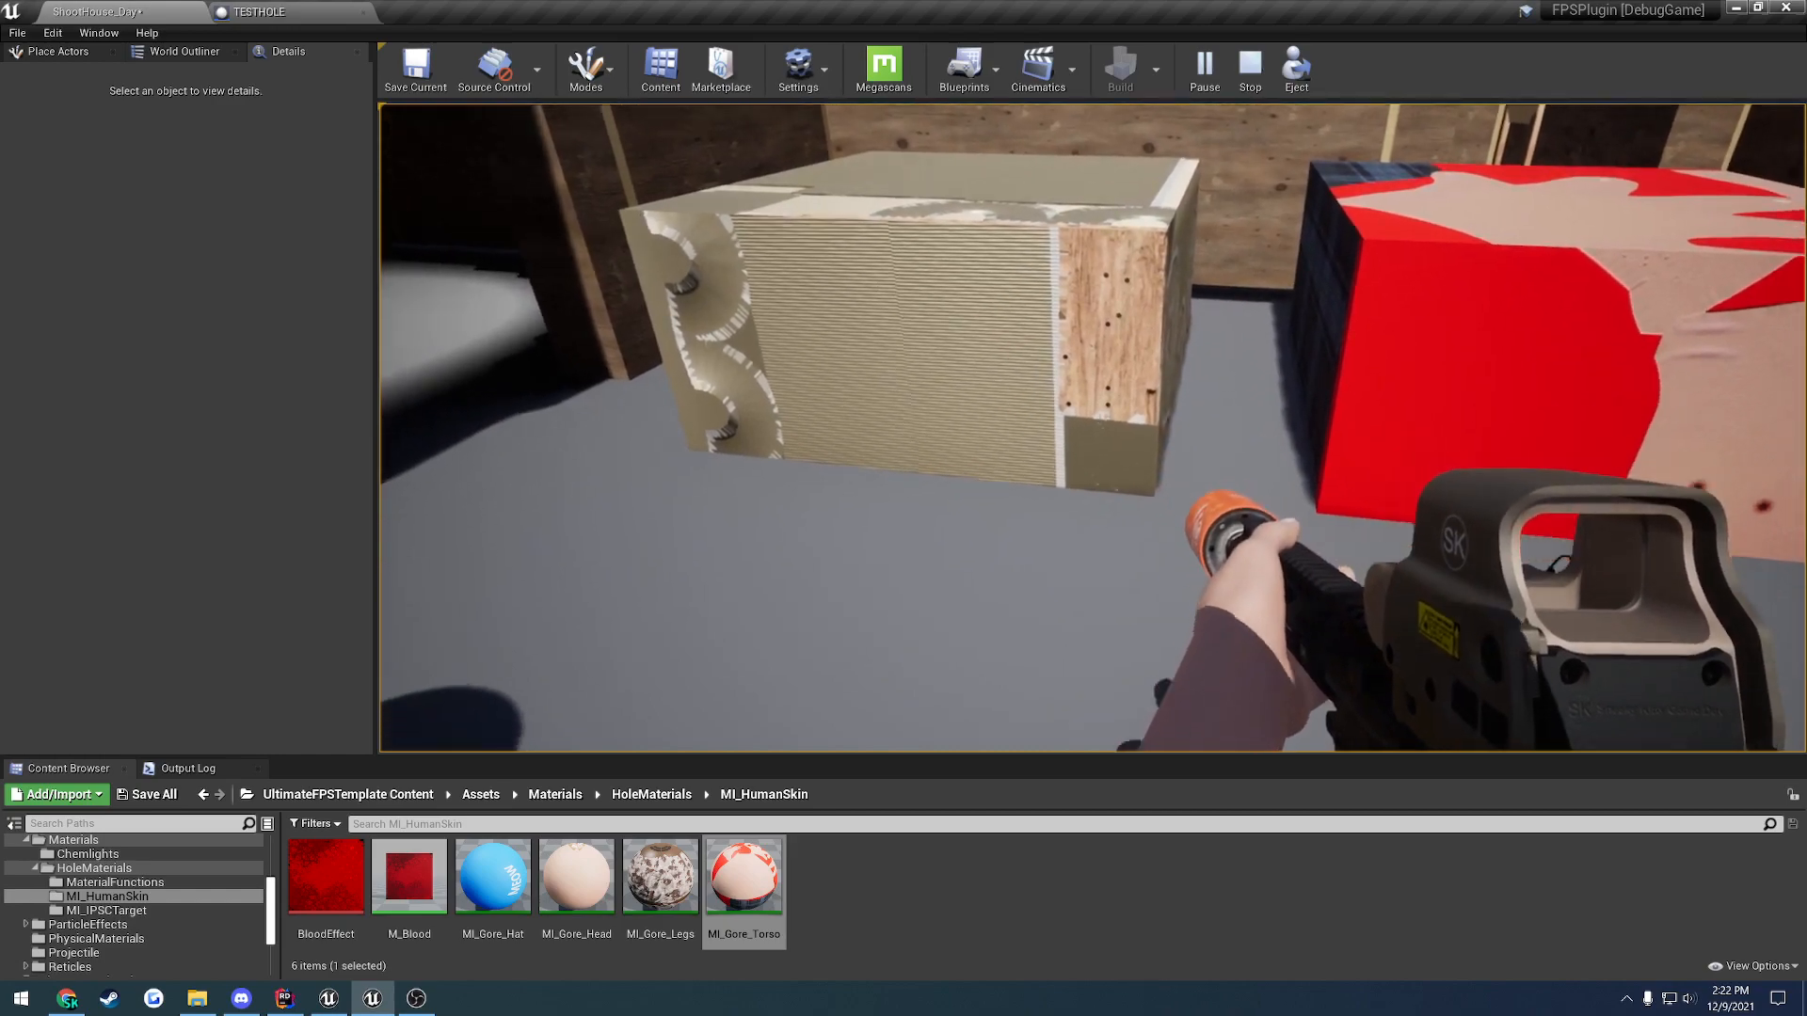
key("s")
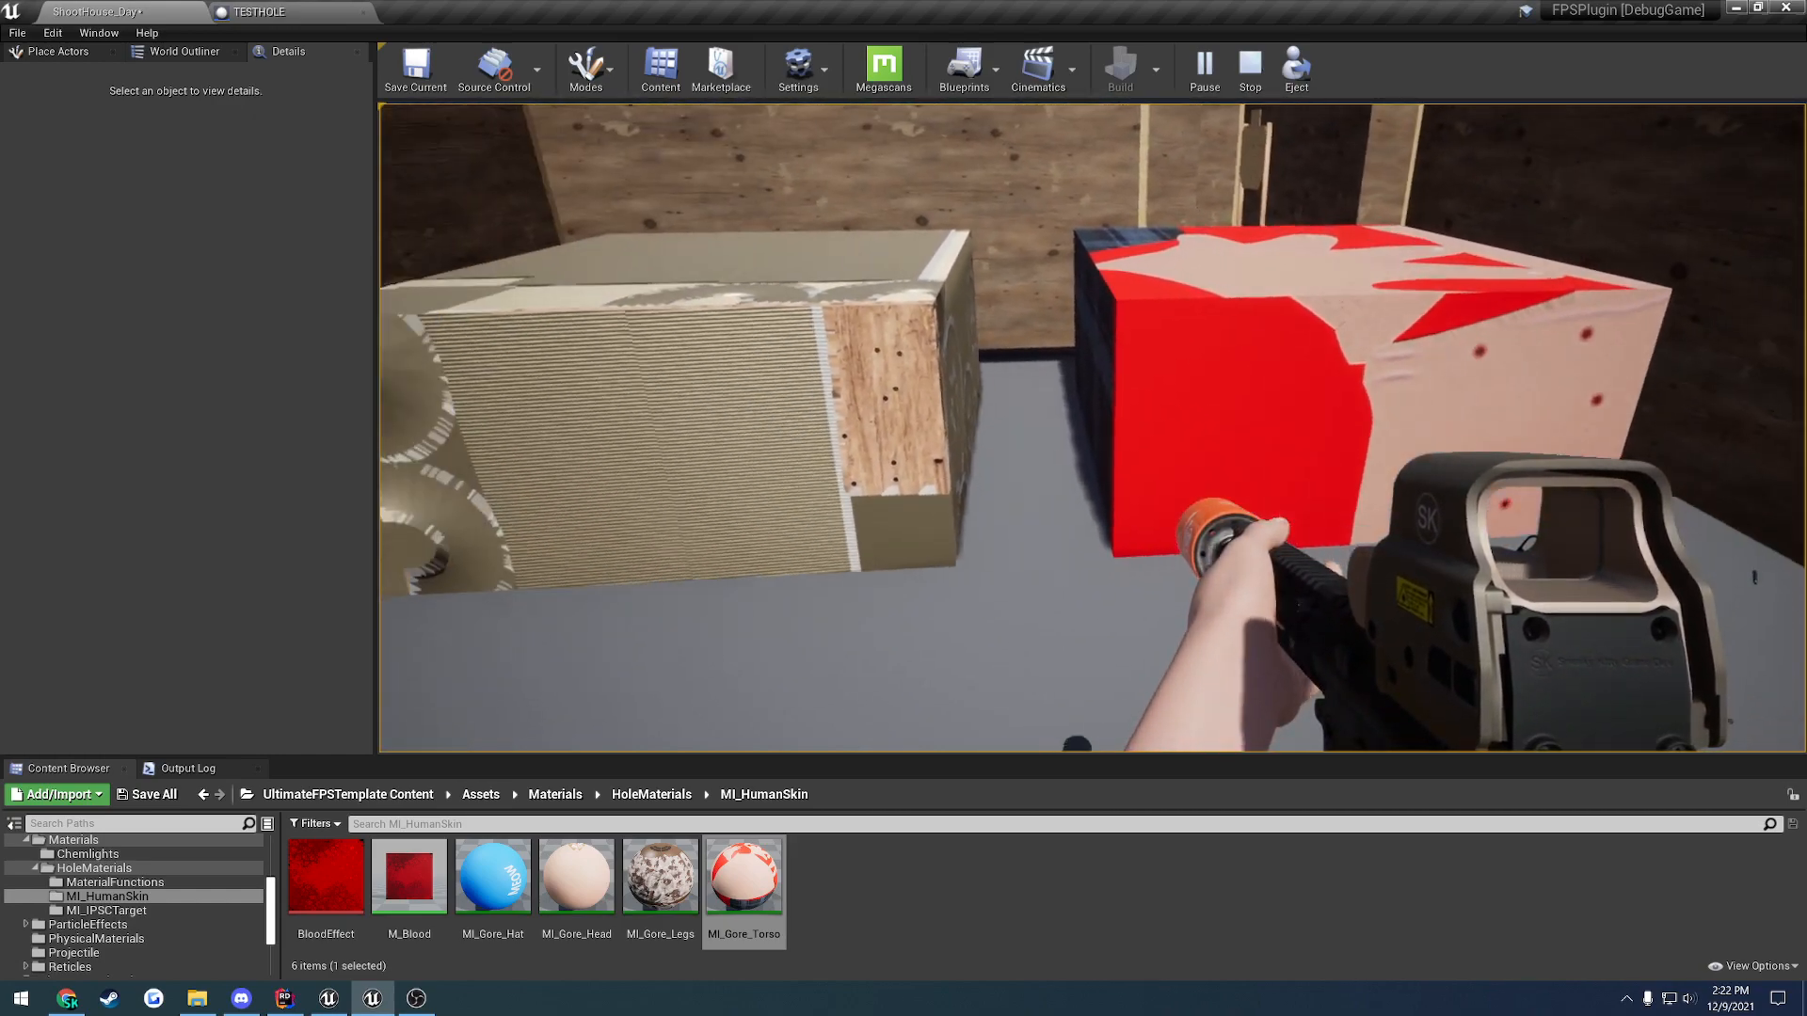
key("Escape")
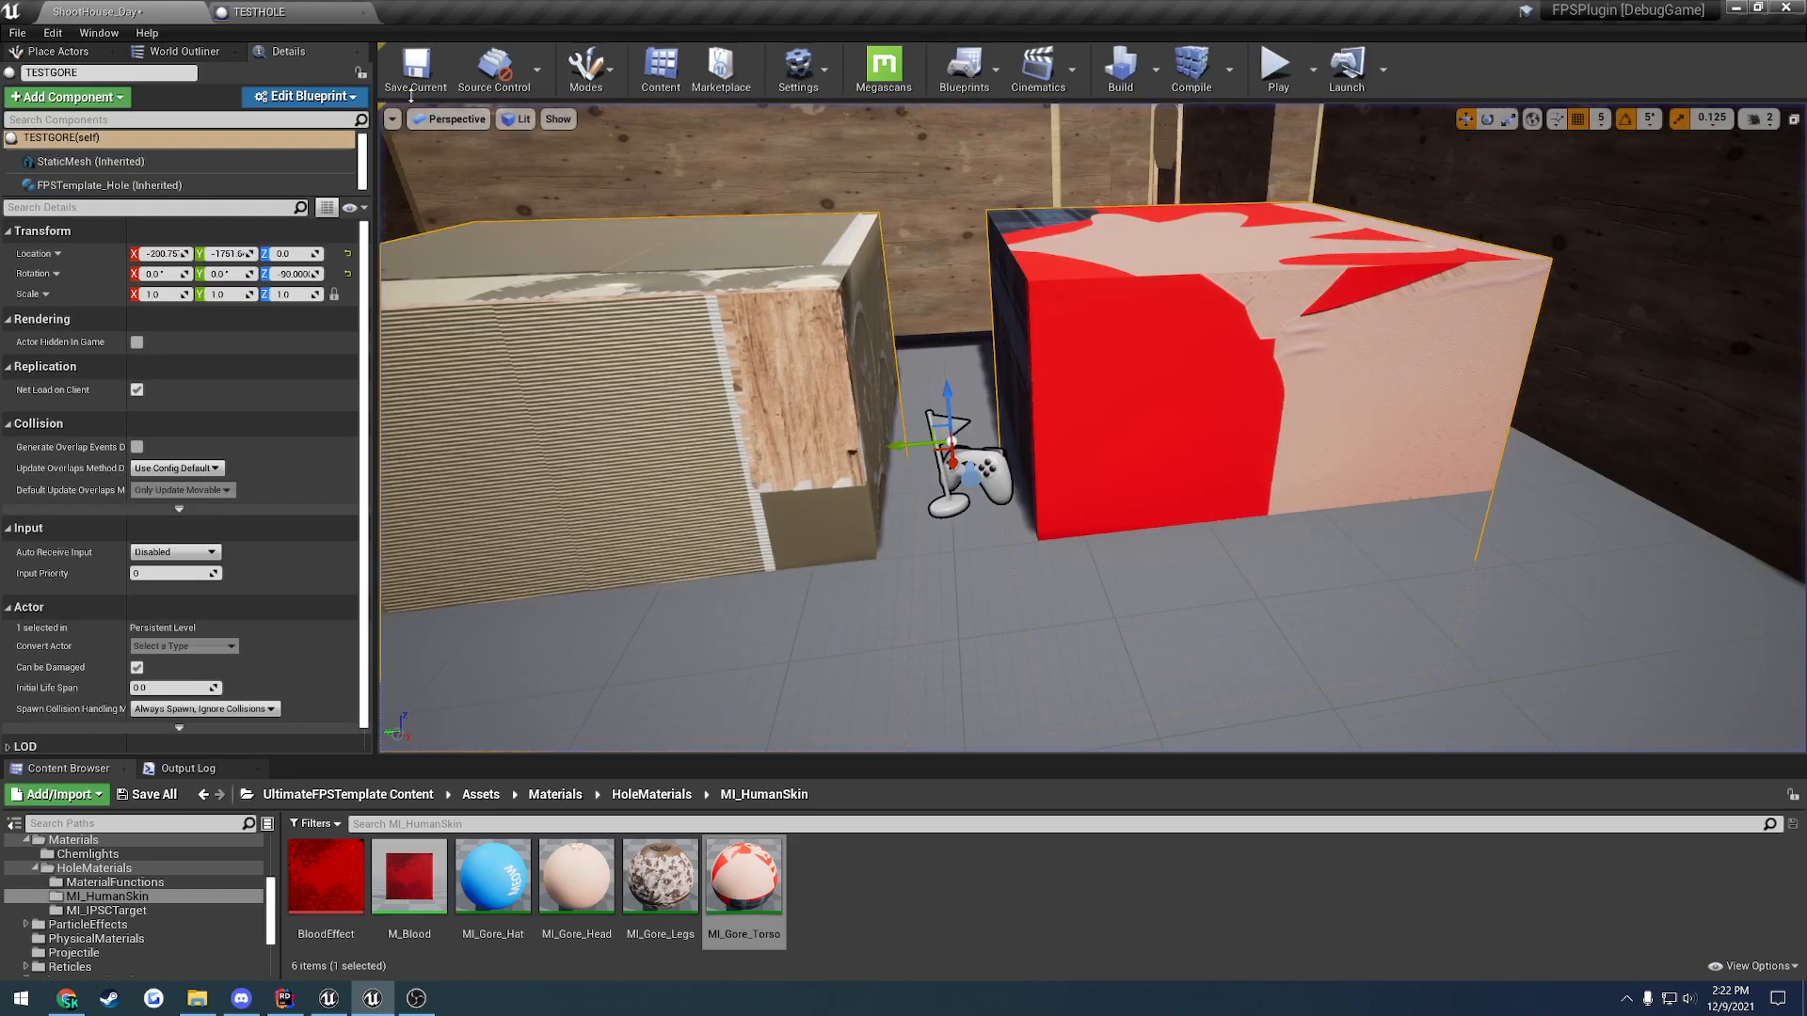
- In the TESTHOLE blueprint, set the StaticMesh component's mesh to IPSCTarget with MI_IPSCTarget as its Element 0 material
left_click(303, 14)
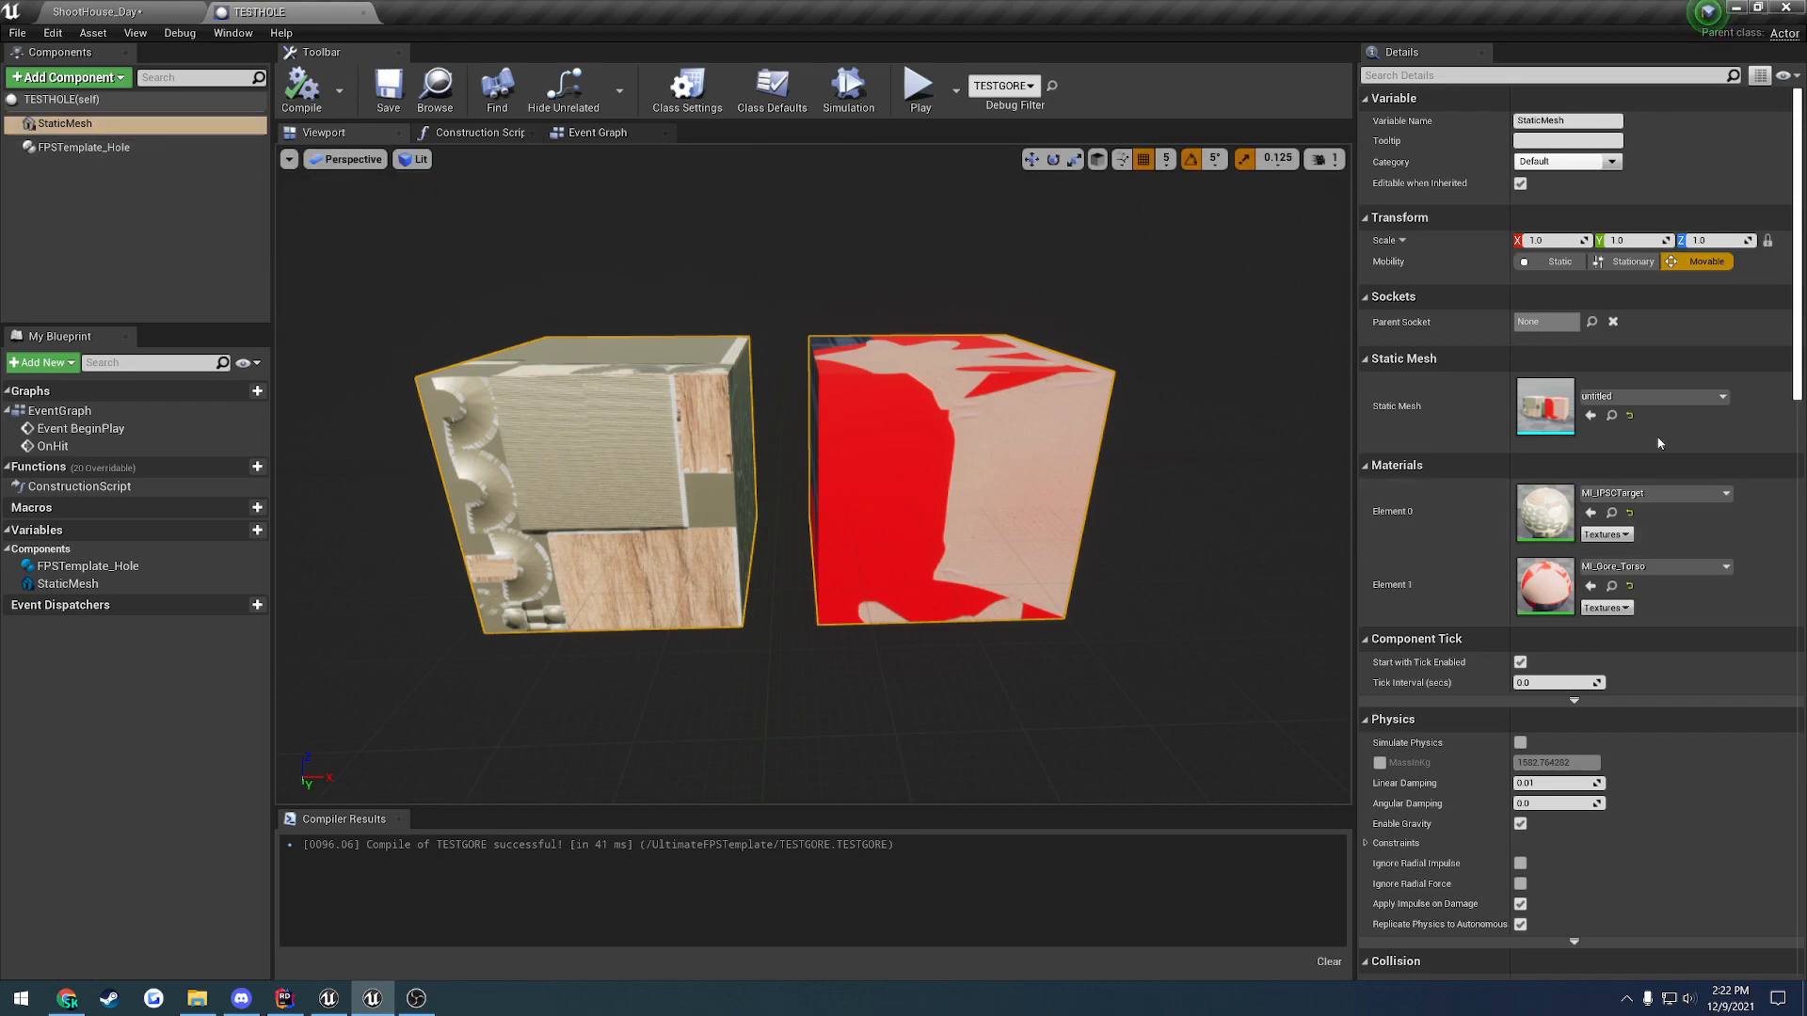
left_click(1645, 396)
type("ipsc")
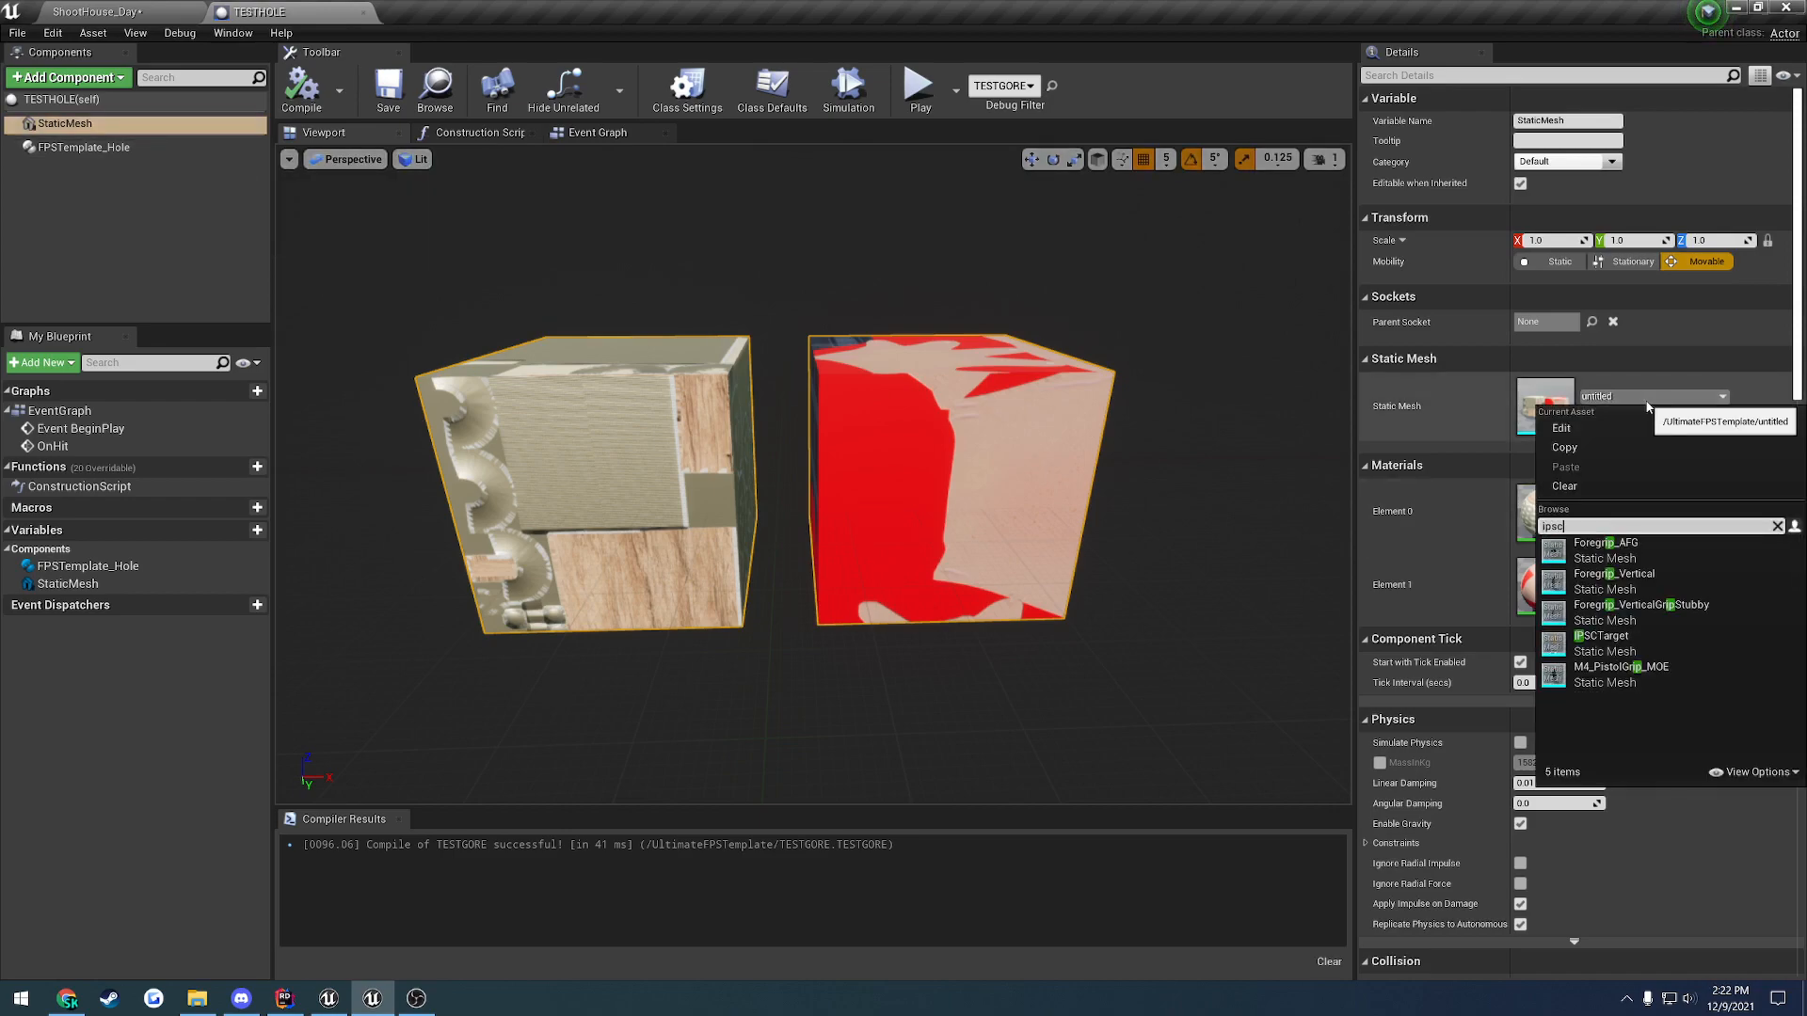
left_click(1645, 543)
left_click(1663, 496)
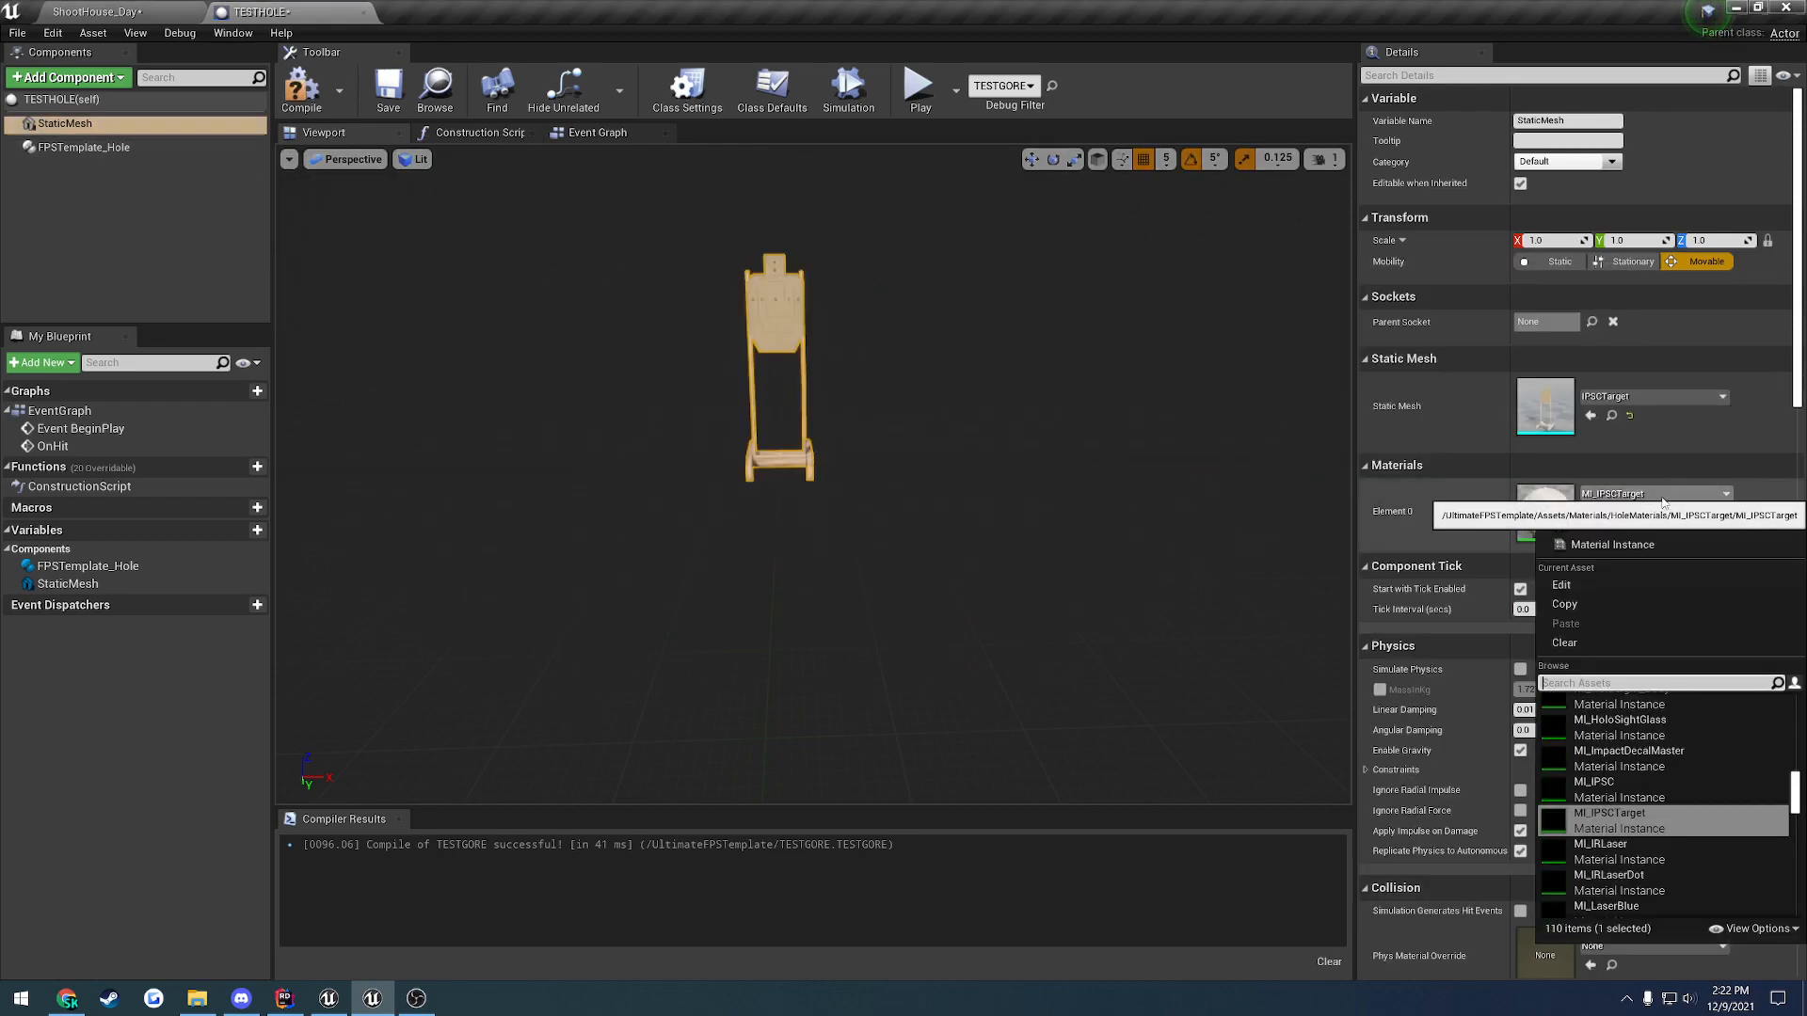
left_click(1663, 824)
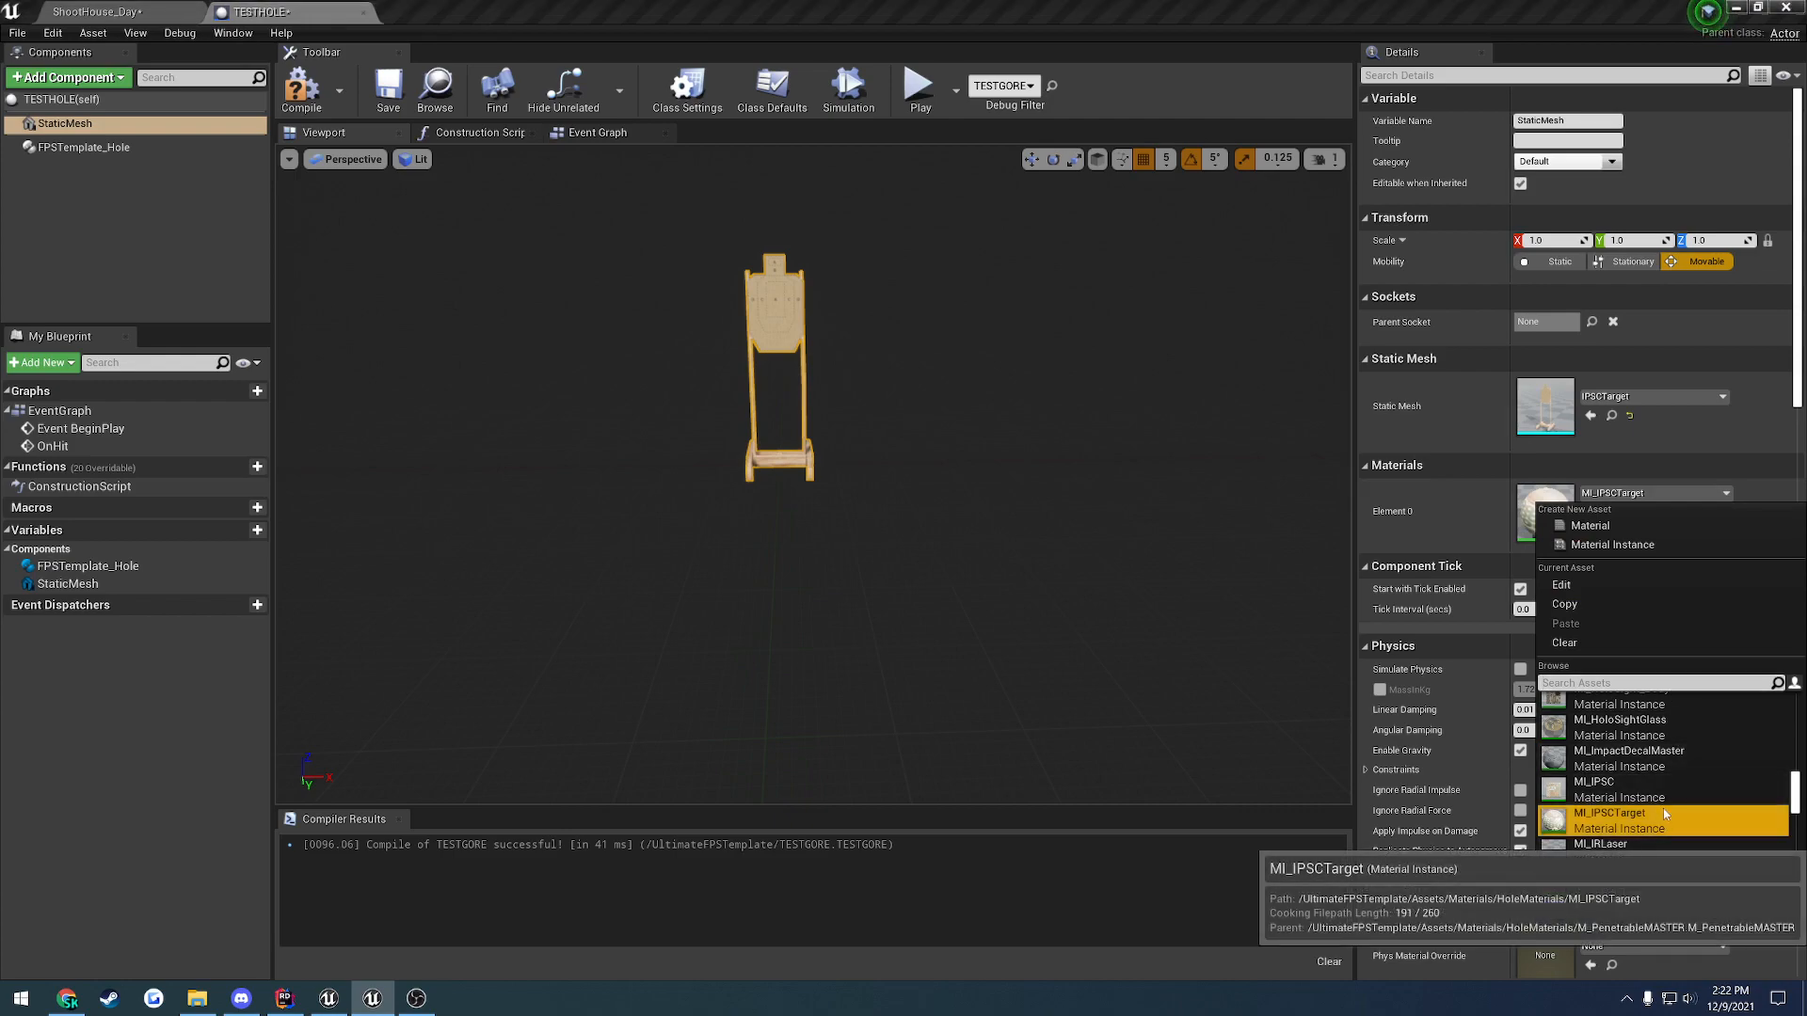
- Delete entry 1 from the FPSTemplate_Hole component's Material Settings array and save the compiled blueprint
left_click(84, 147)
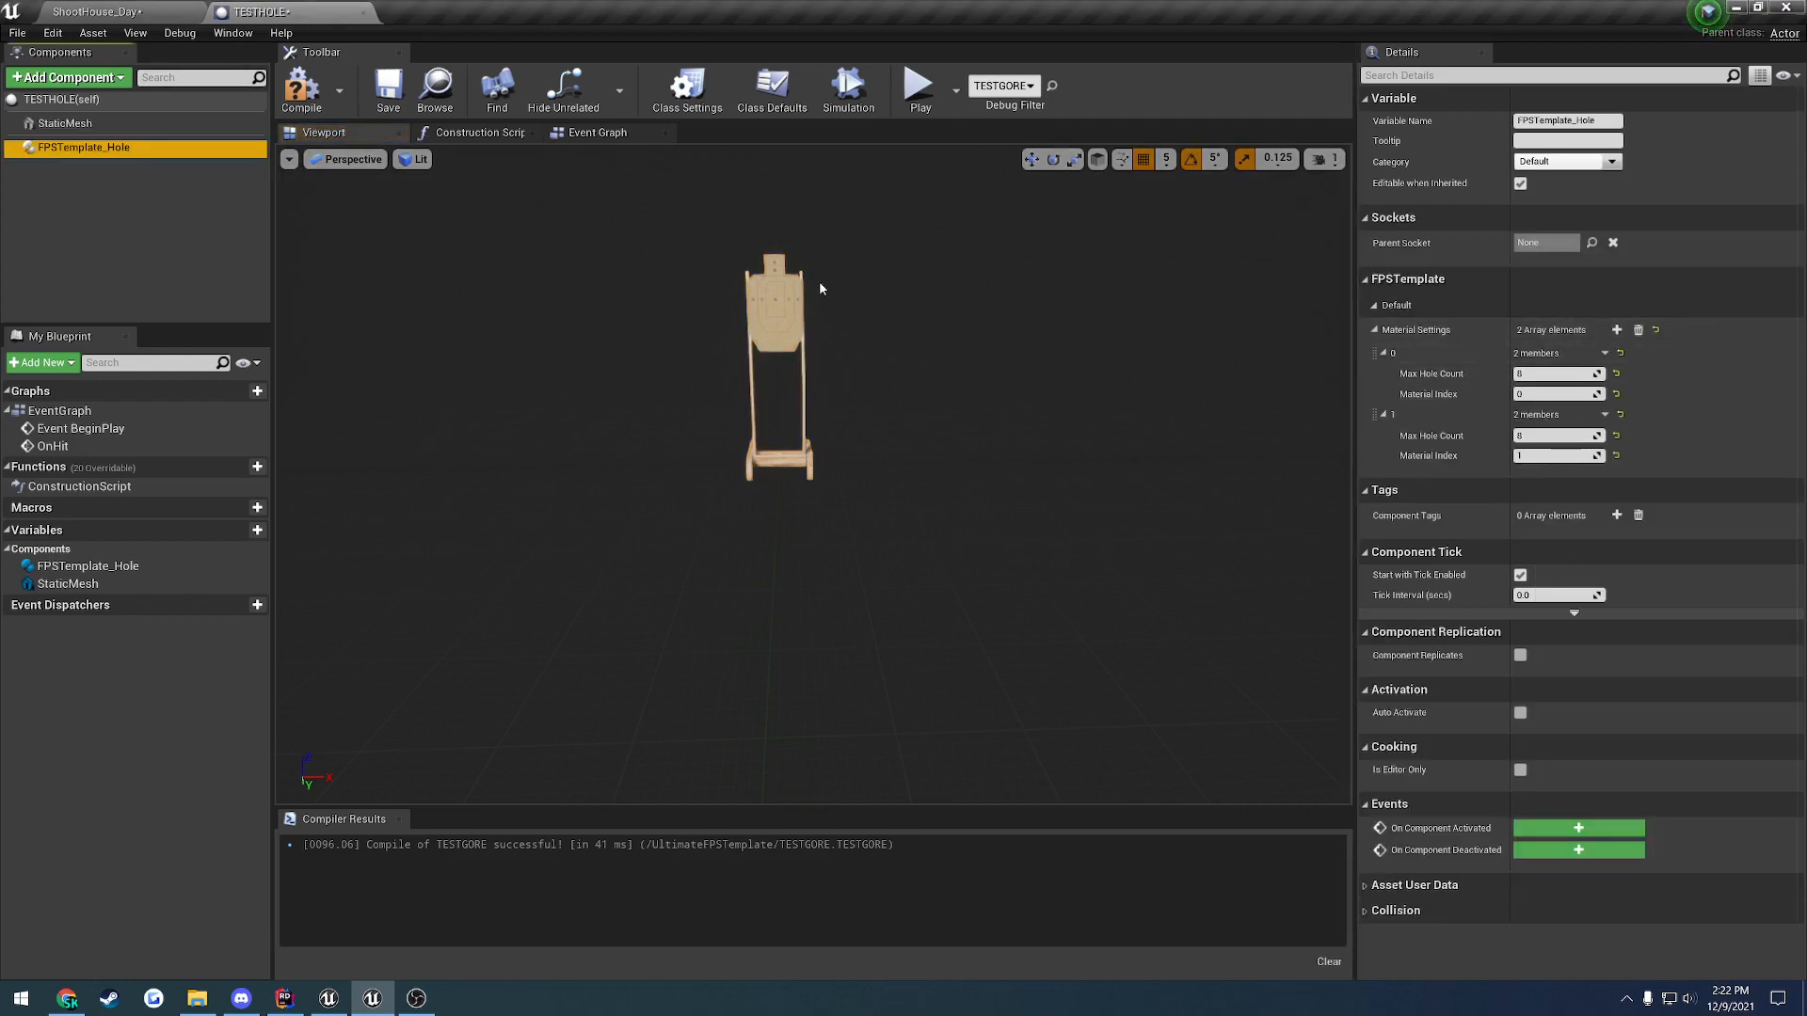
left_click(1605, 414)
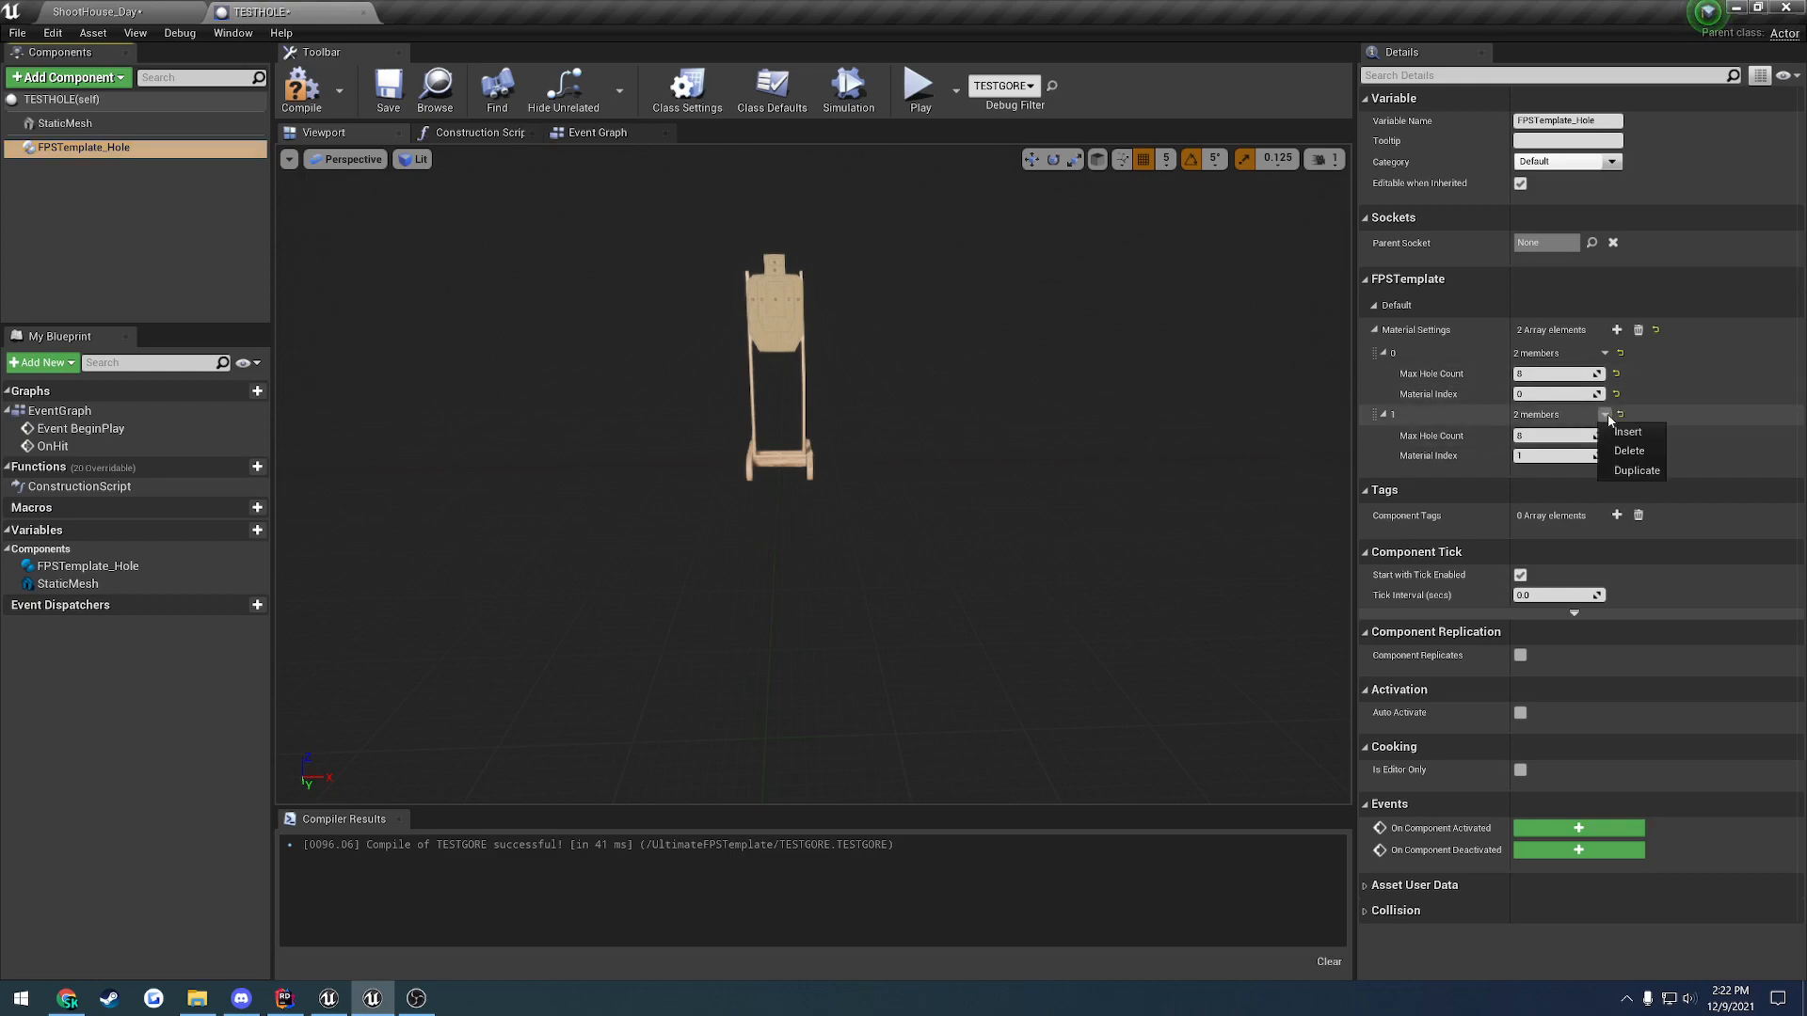
left_click(1627, 451)
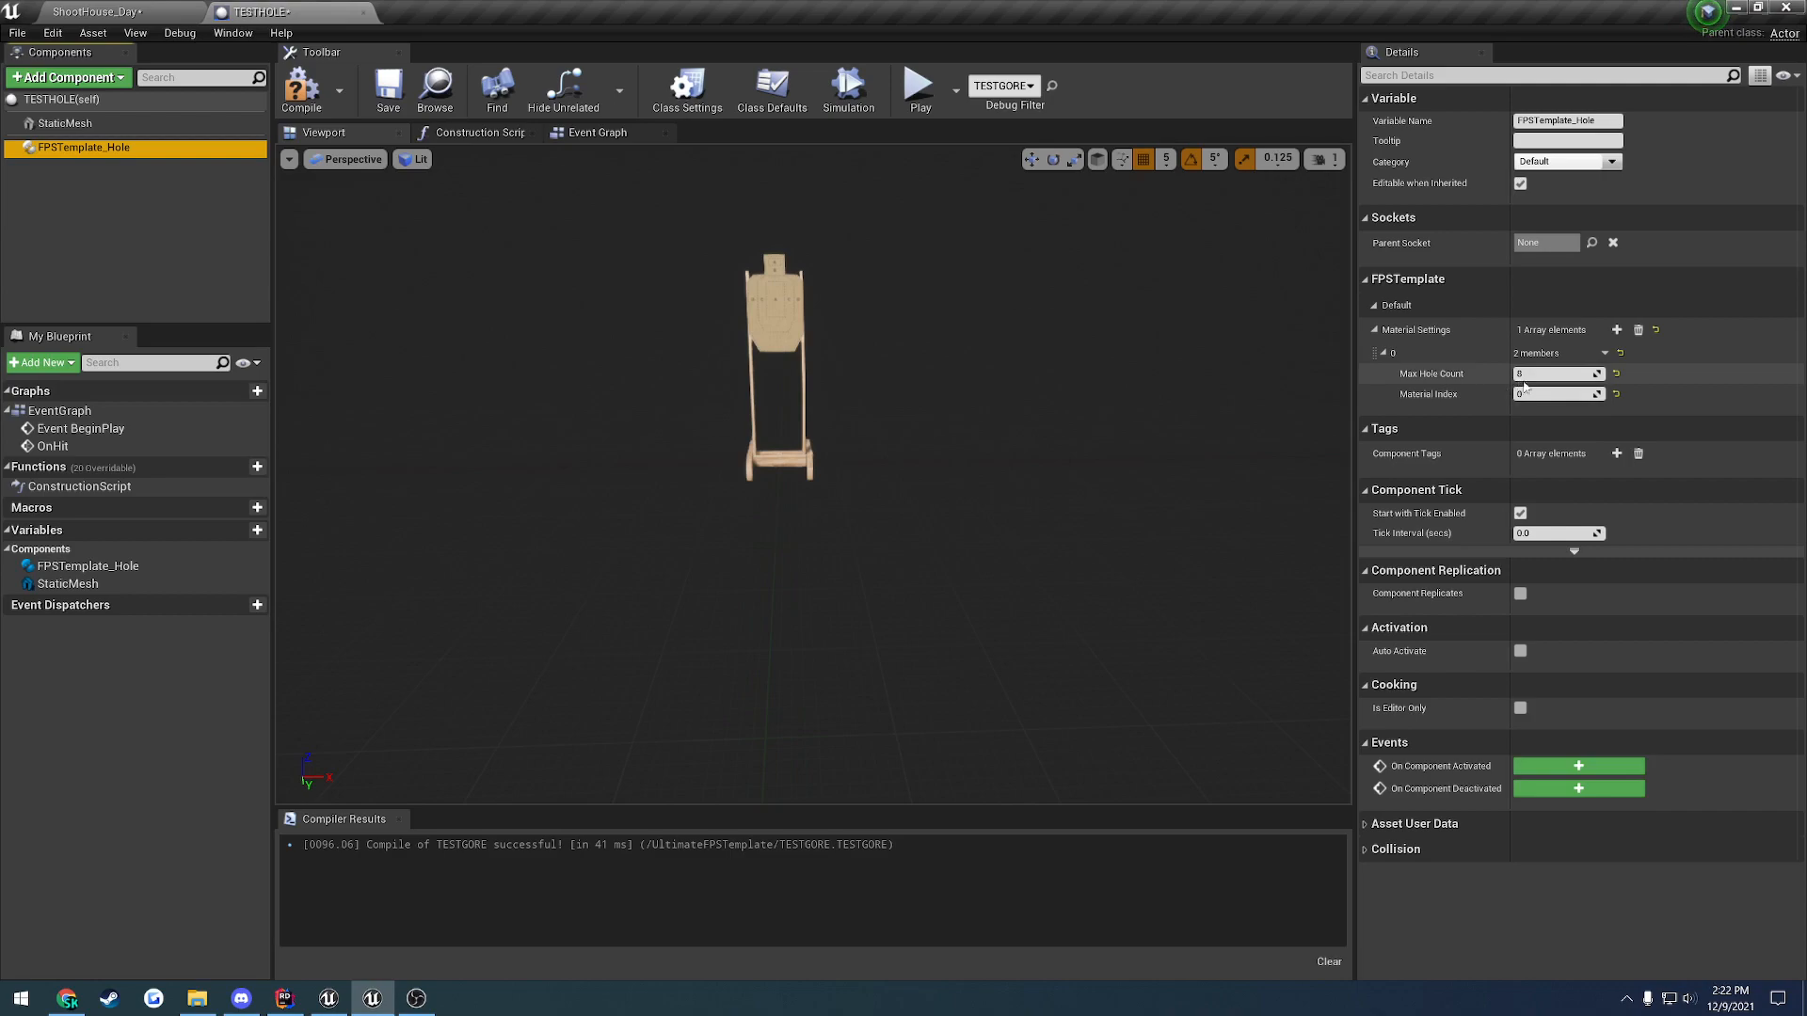
left_click(391, 91)
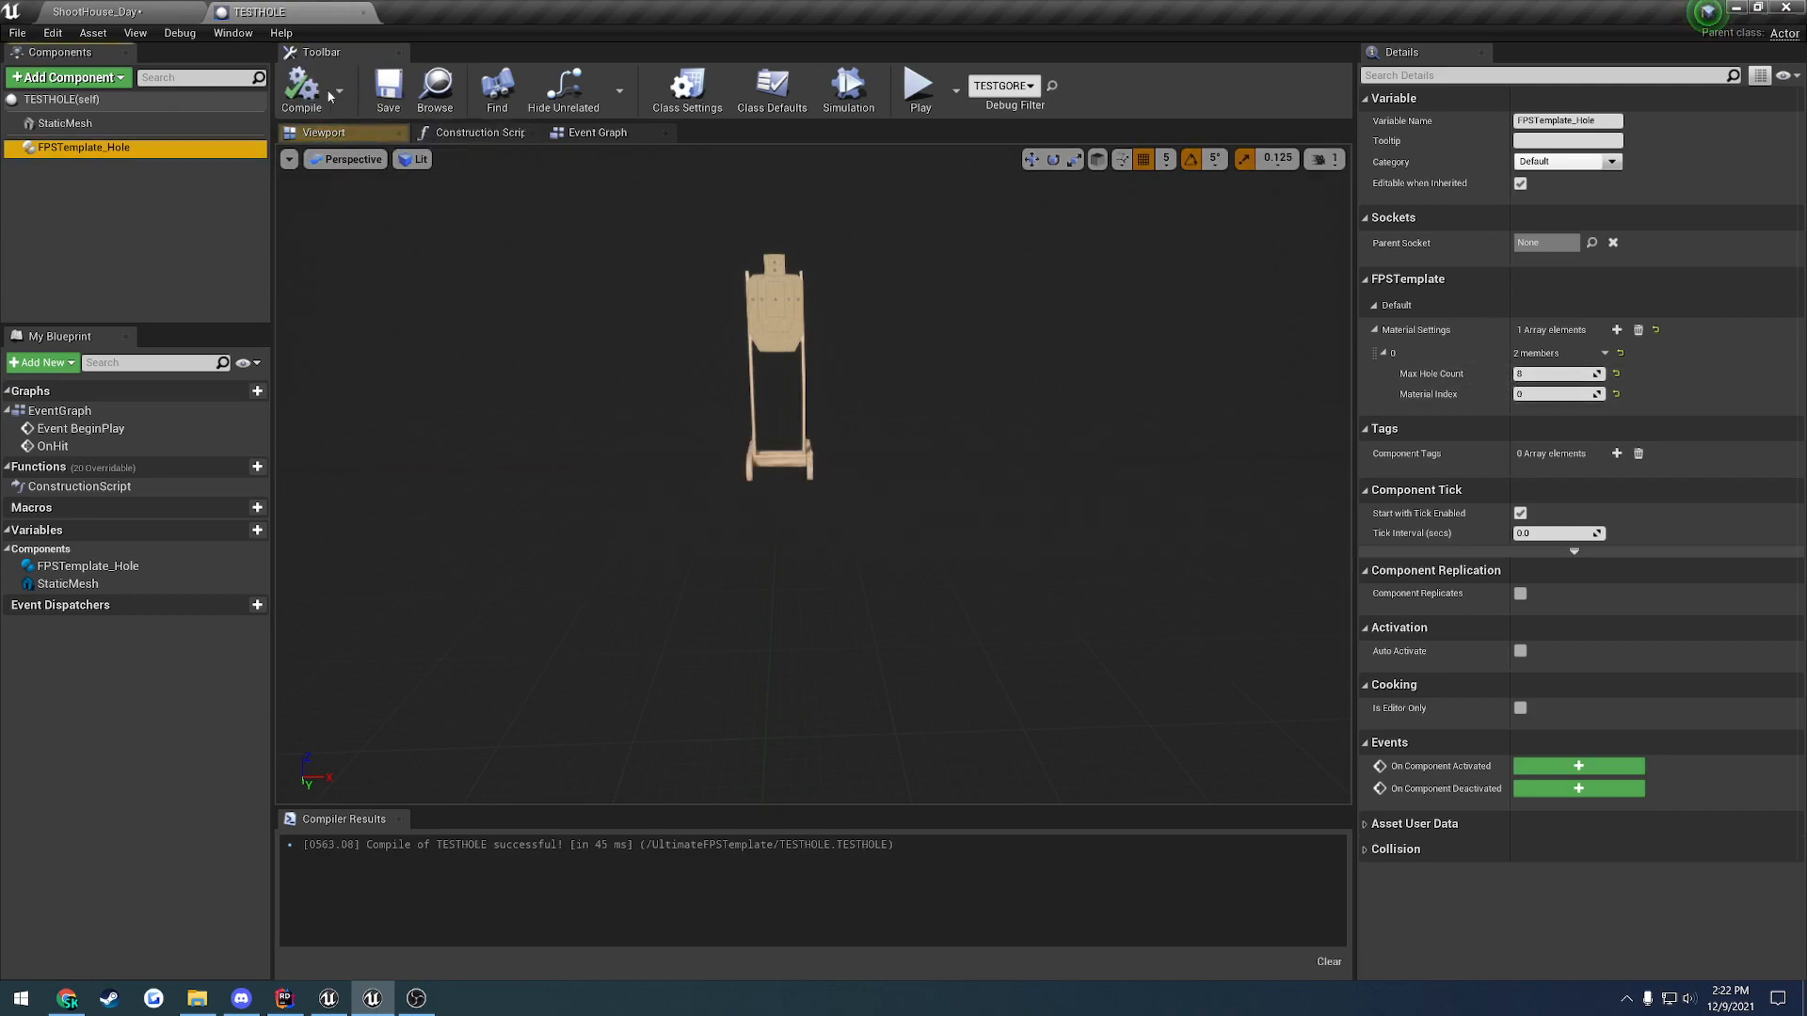
- Play the ShootHouse_Day level and fire six shots into the A and C zones of the IPSC target's body
left_click(97, 13)
left_click(1276, 66)
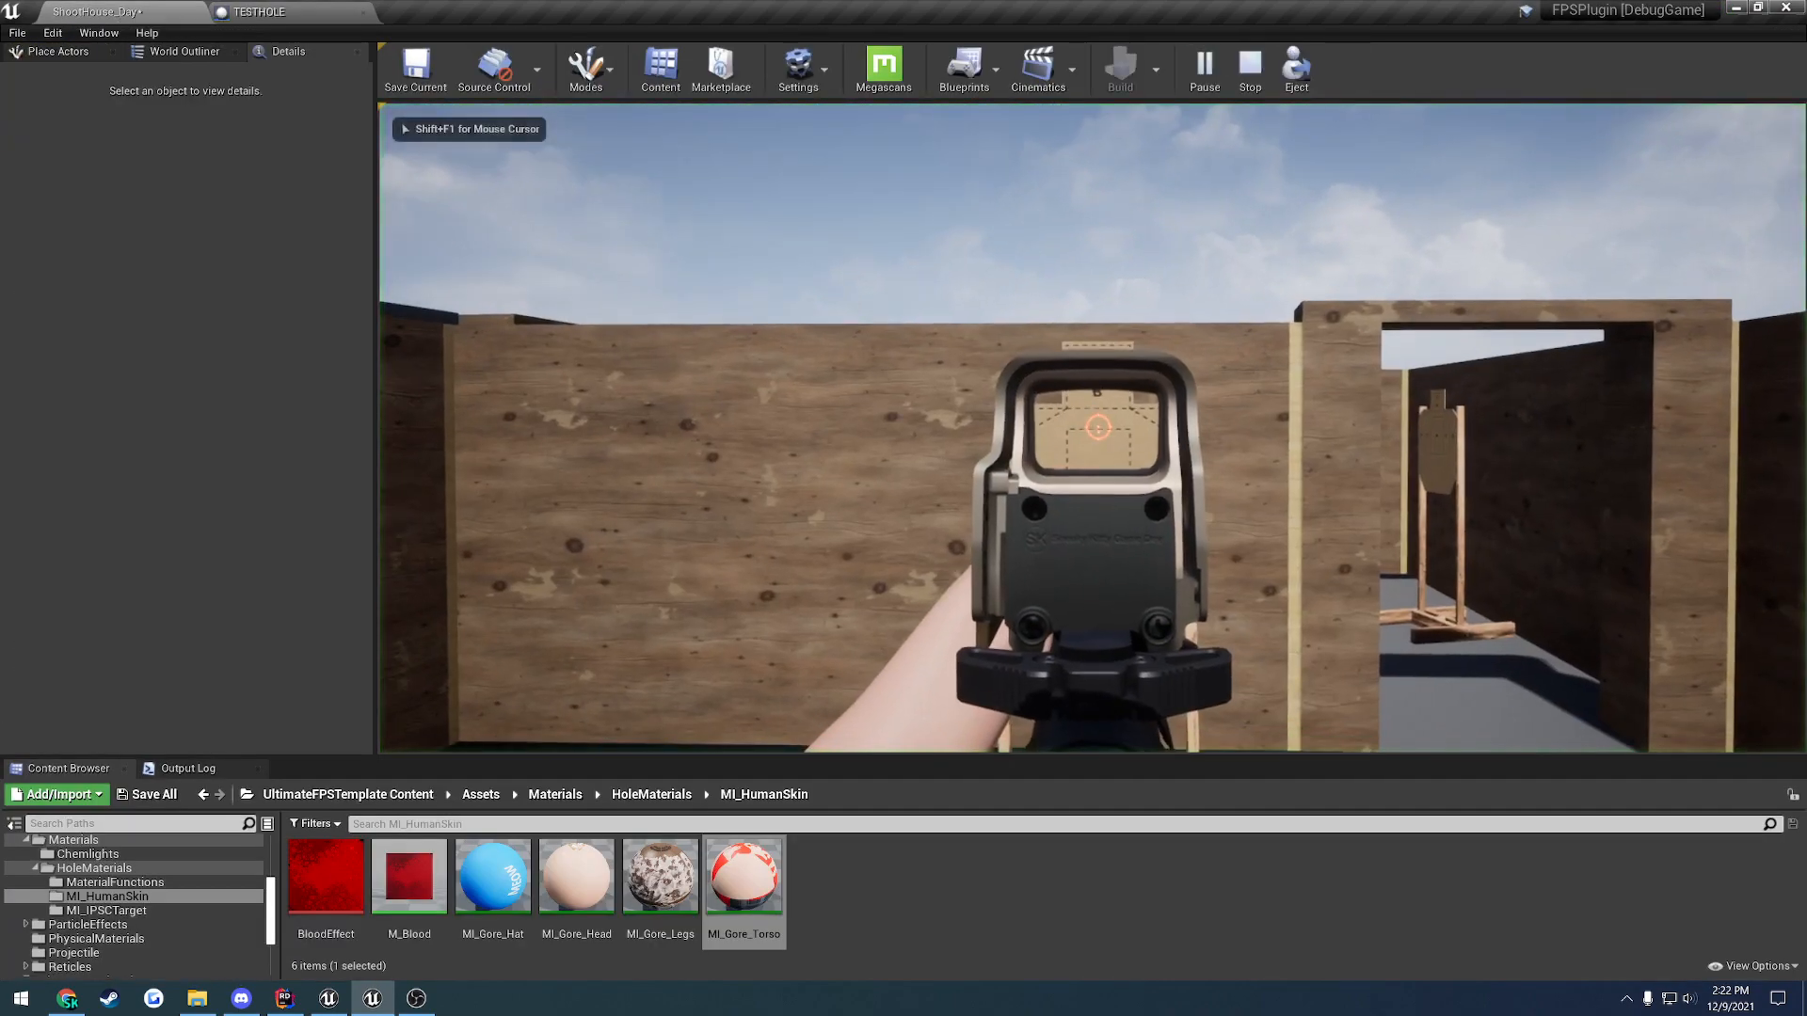
left_click(1091, 428)
left_click(1092, 428)
key("w")
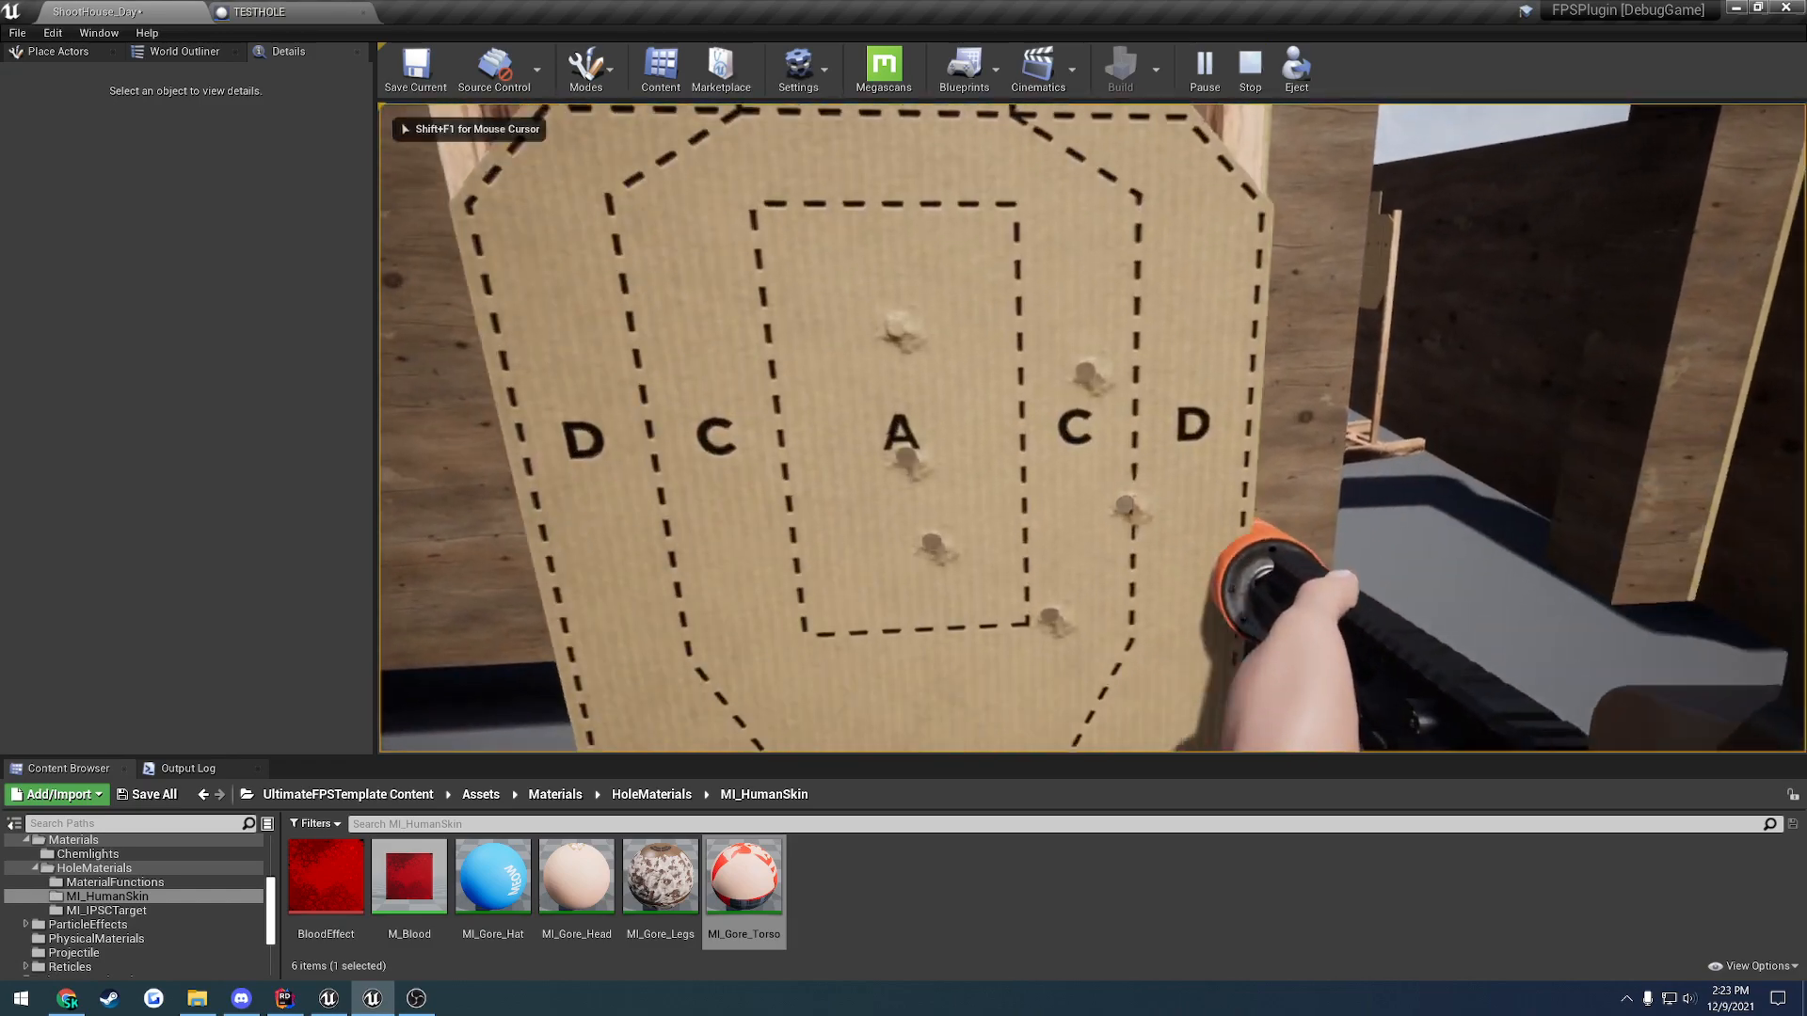
- Eject the camera from the player, inspect the bullet holes in the target's body, and end the play session
key("s")
key("F8")
key("w")
right_click_drag(1092, 428, 865, 484)
key("w")
key("d")
key("w")
key("s")
key("Escape")
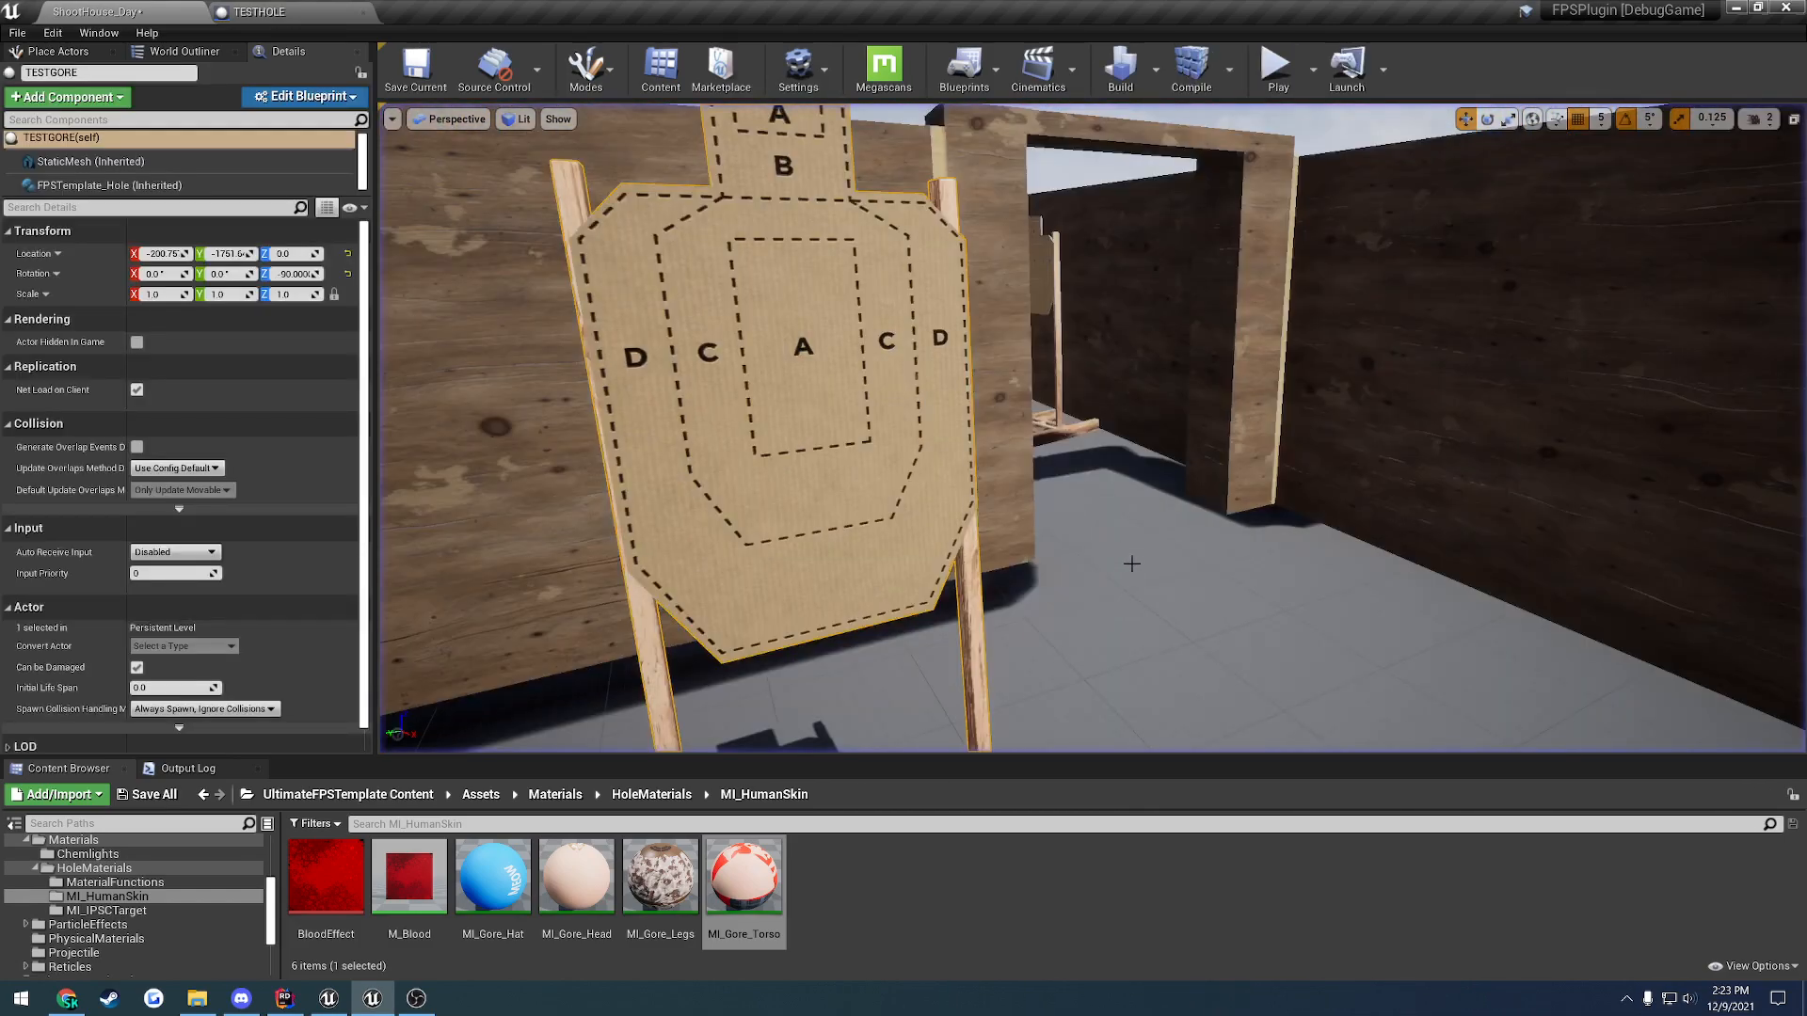
- Add a Did Impact Hit Hole node from the FPSTemplate Hole reference in TESTHOLE's Event Graph
left_click(301, 11)
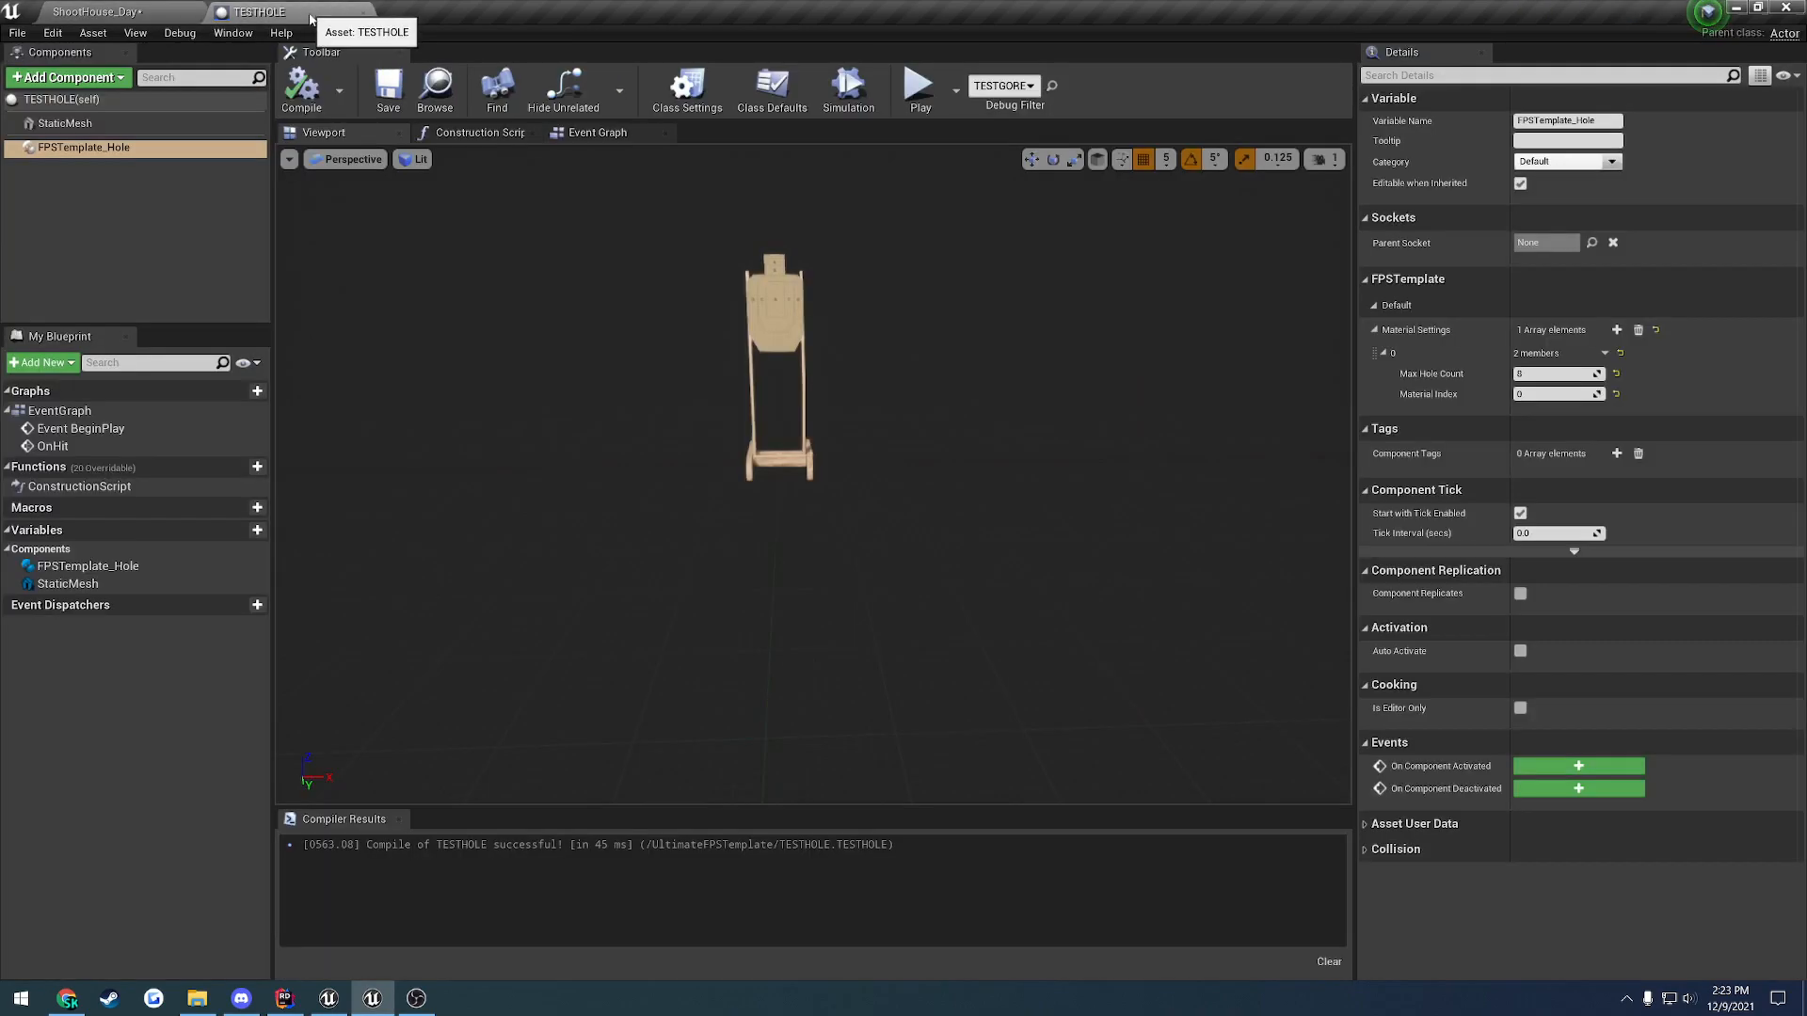
left_click(599, 133)
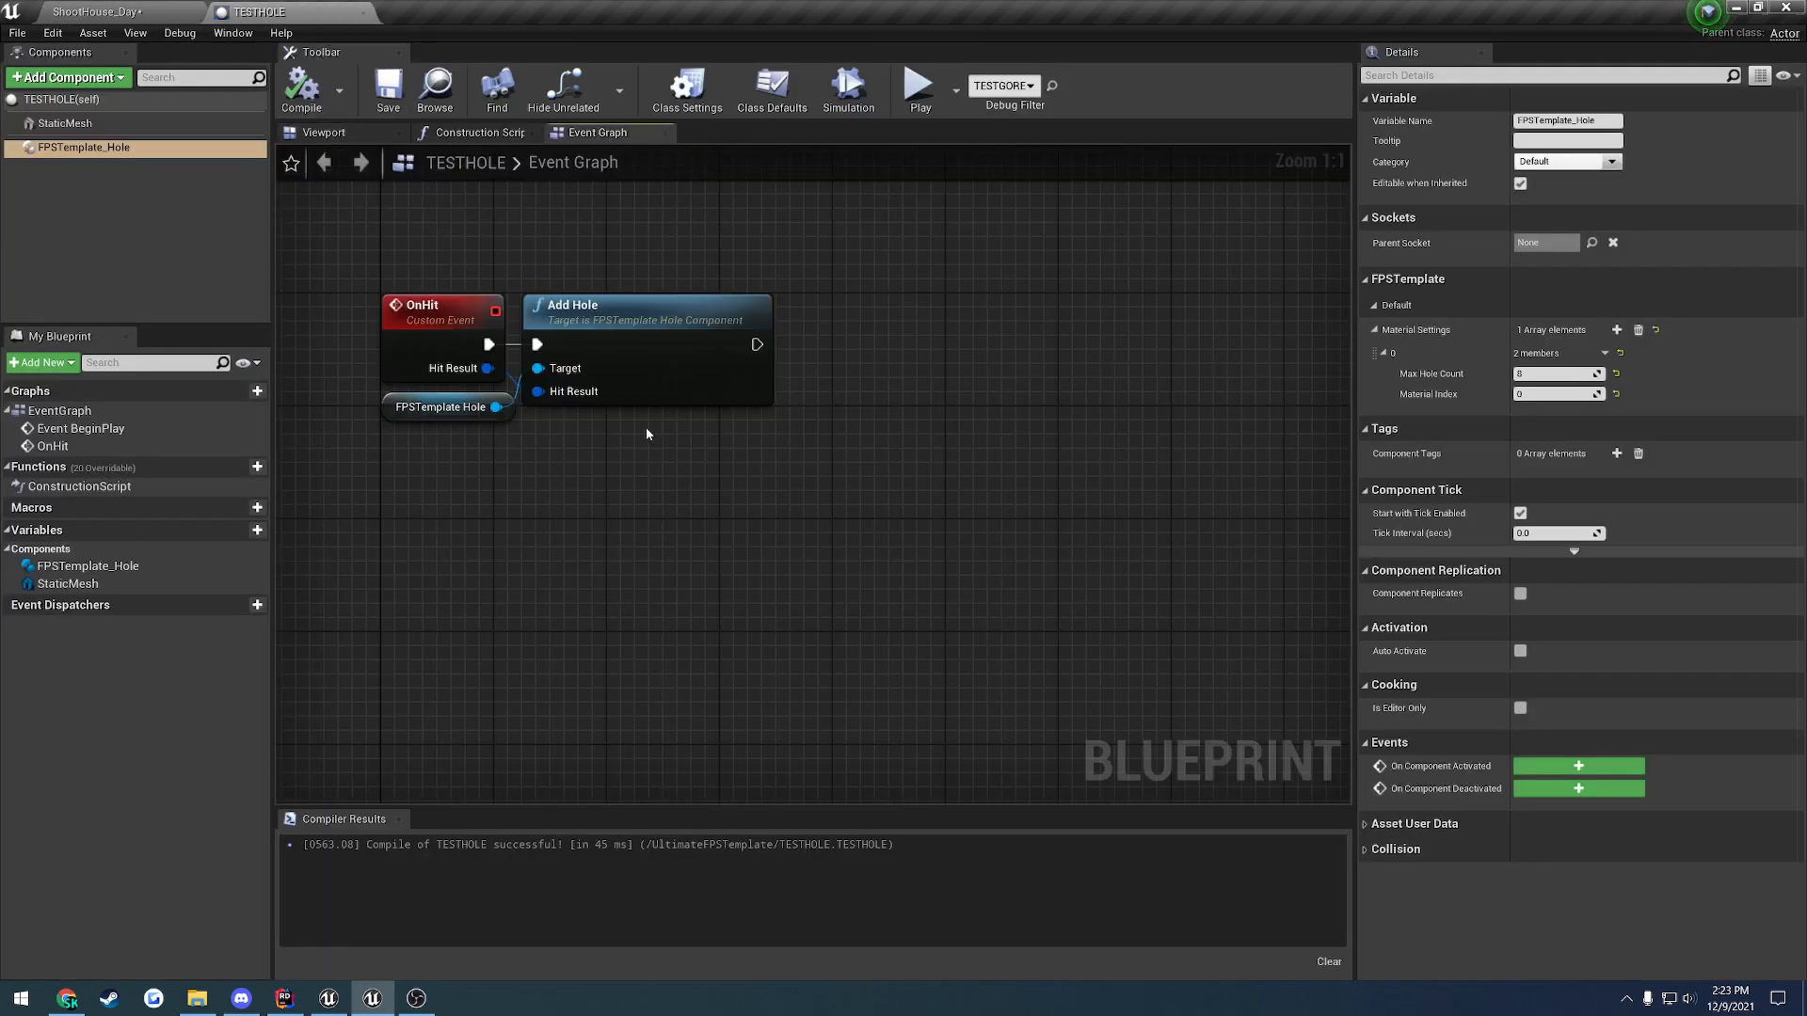
right_click_drag(646, 434, 703, 437)
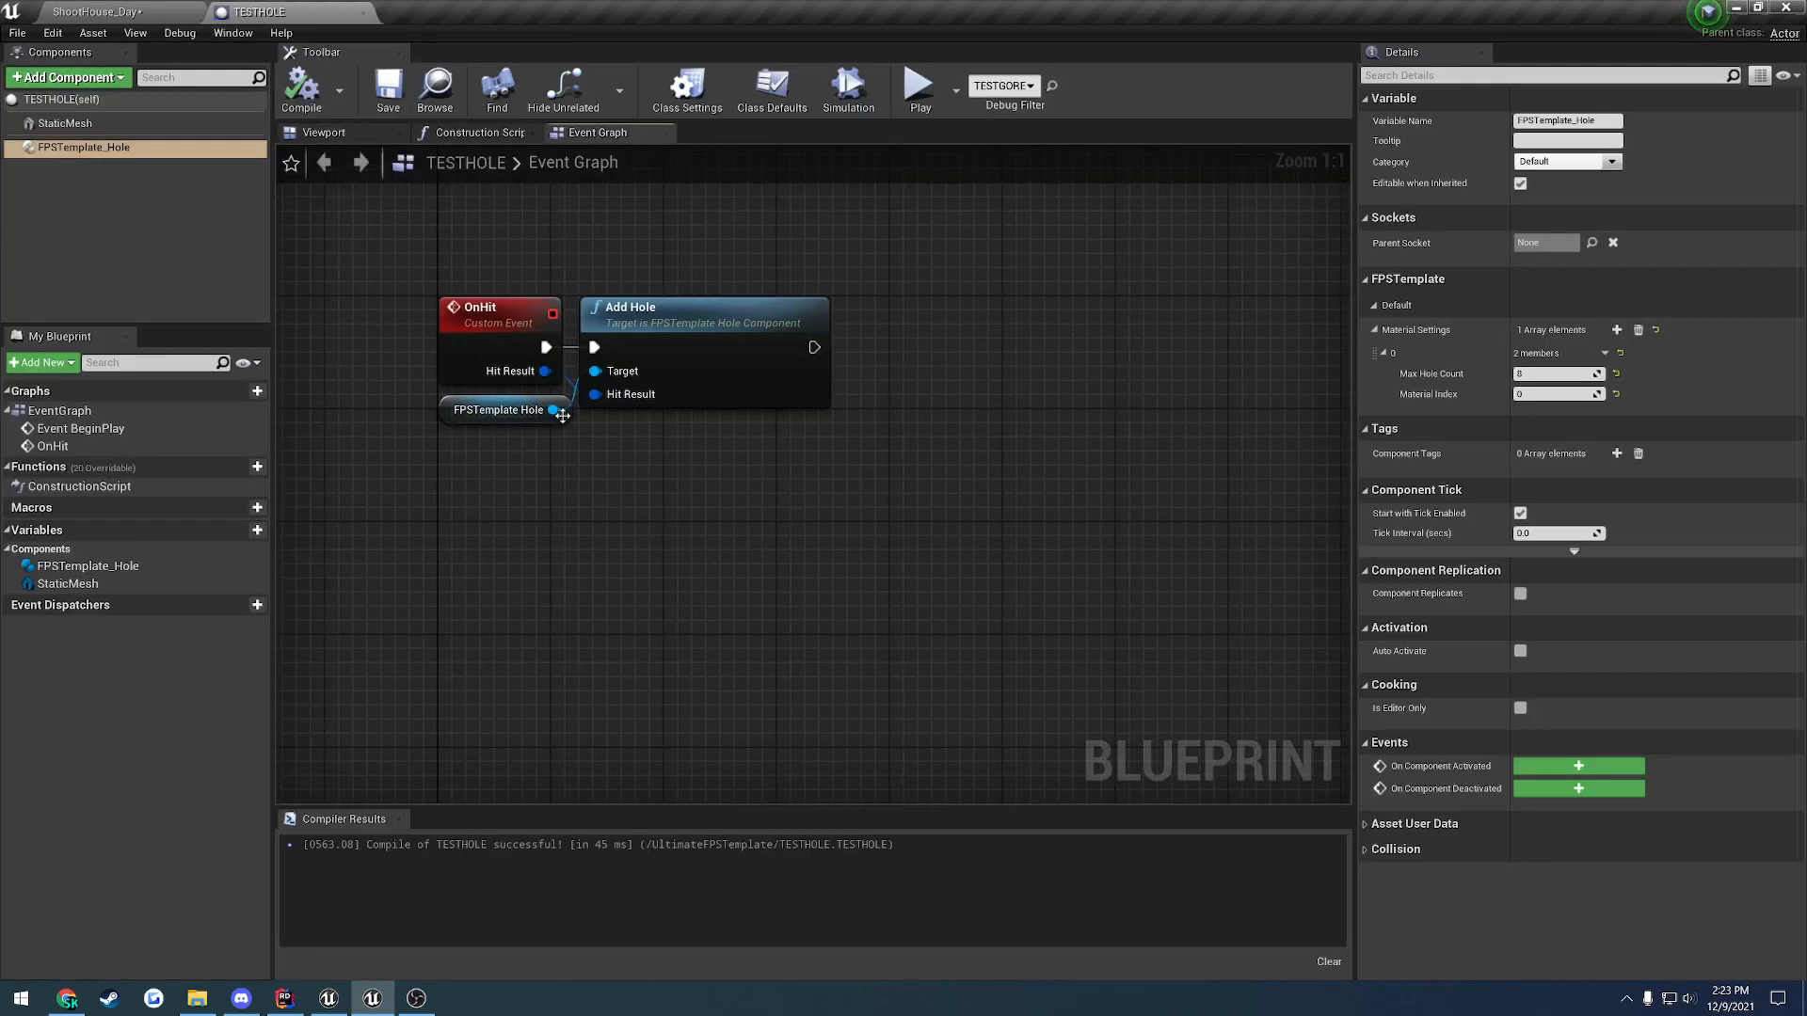
left_click_drag(562, 415, 618, 484)
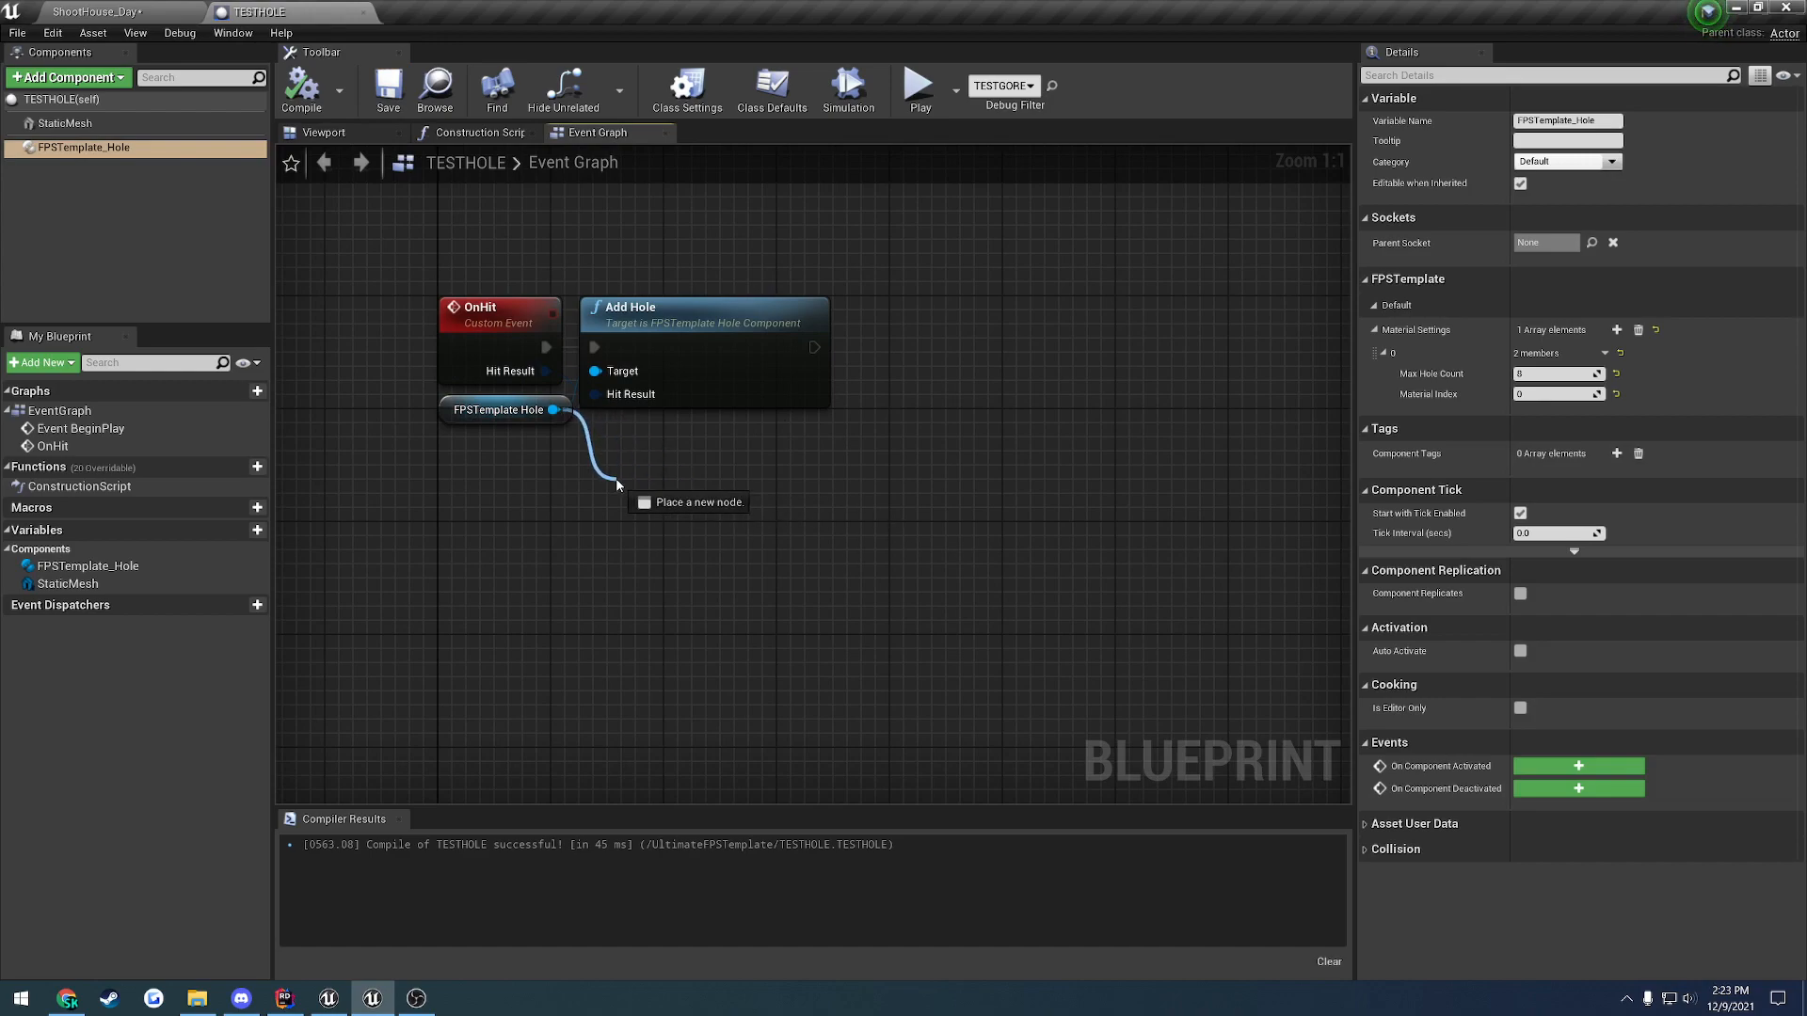
left_click_drag(618, 484, 612, 482)
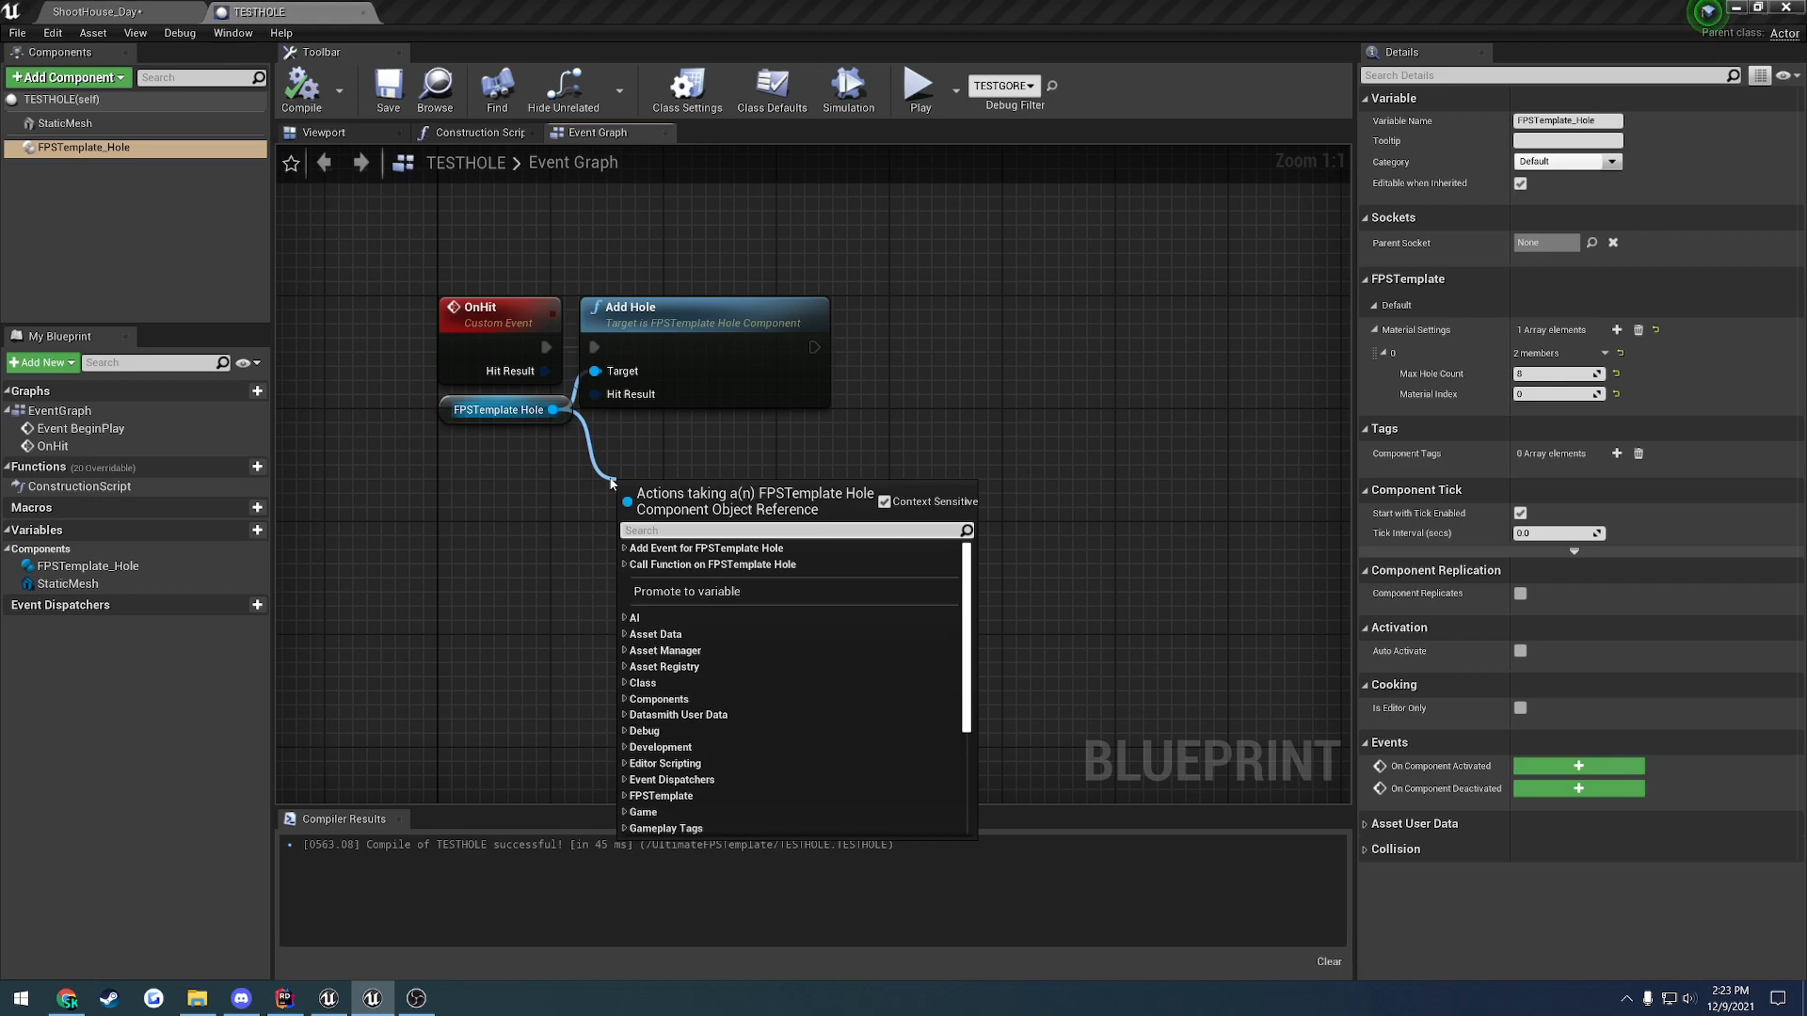
type("hole")
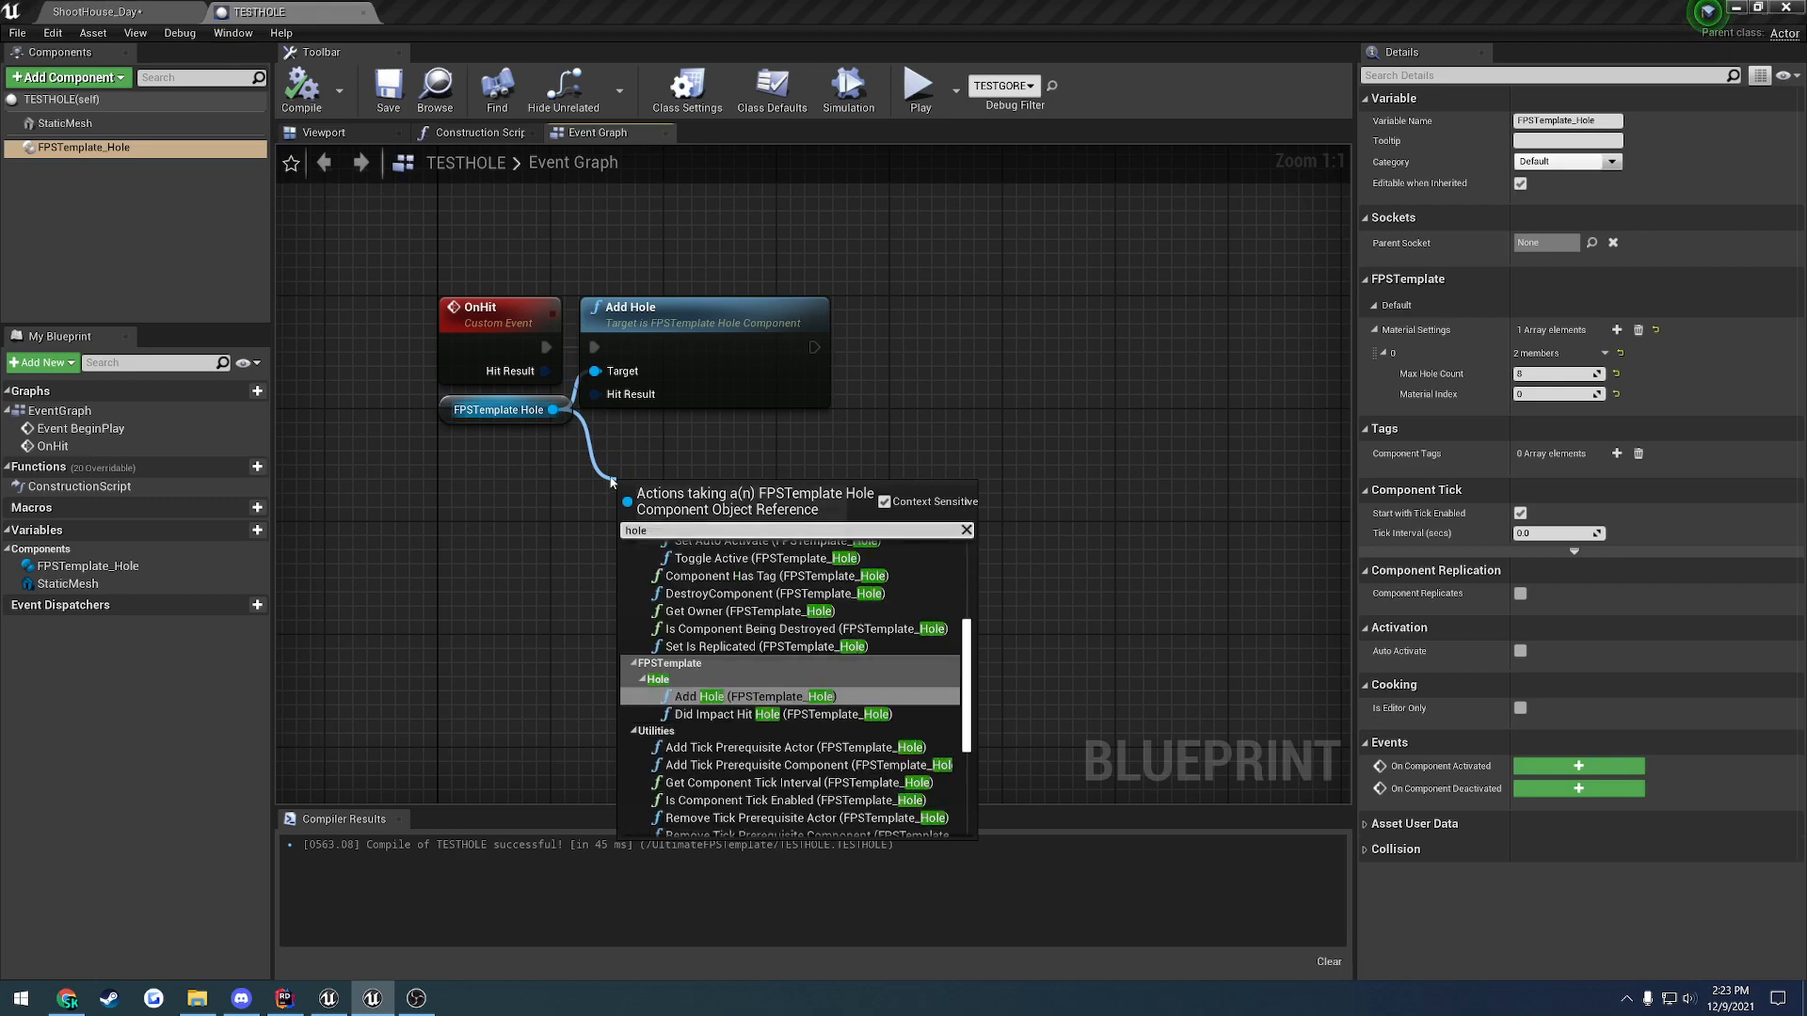
left_click(762, 716)
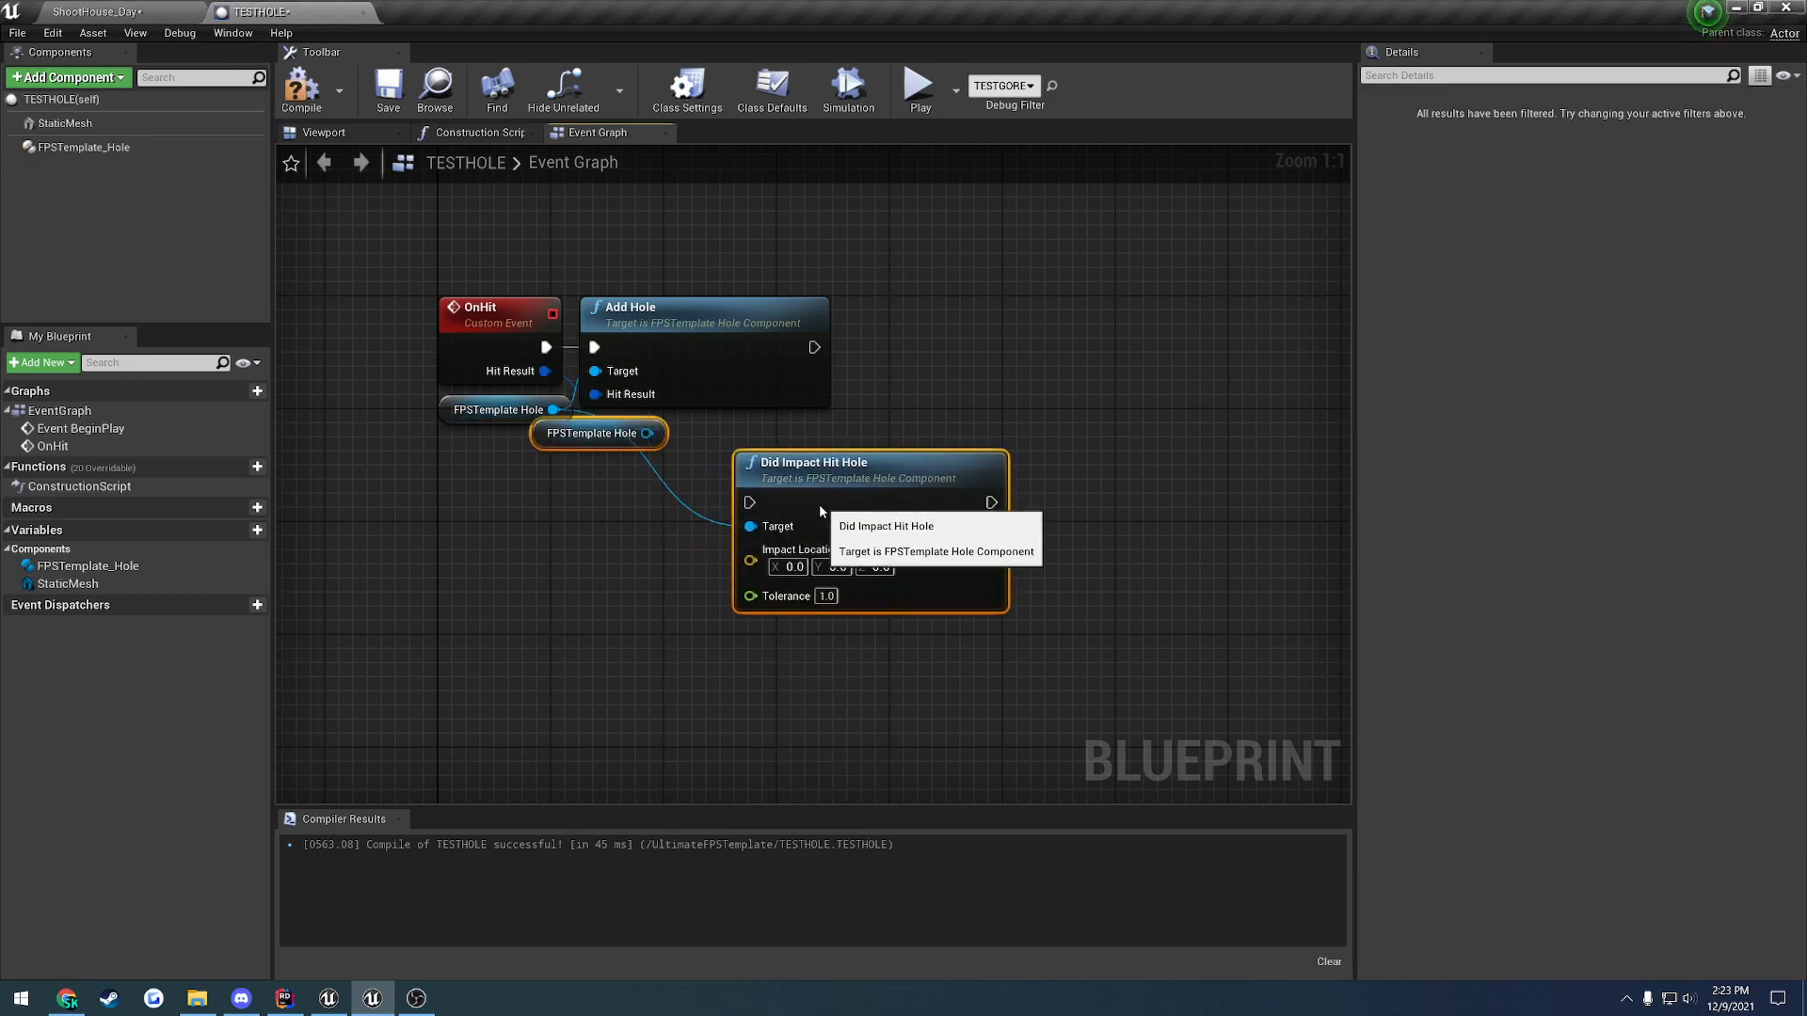
- Place the Did Impact Hit Hole node below Add Hole and delete the unconnected duplicate FPSTemplate Hole reference
left_click(587, 504)
left_click(520, 463)
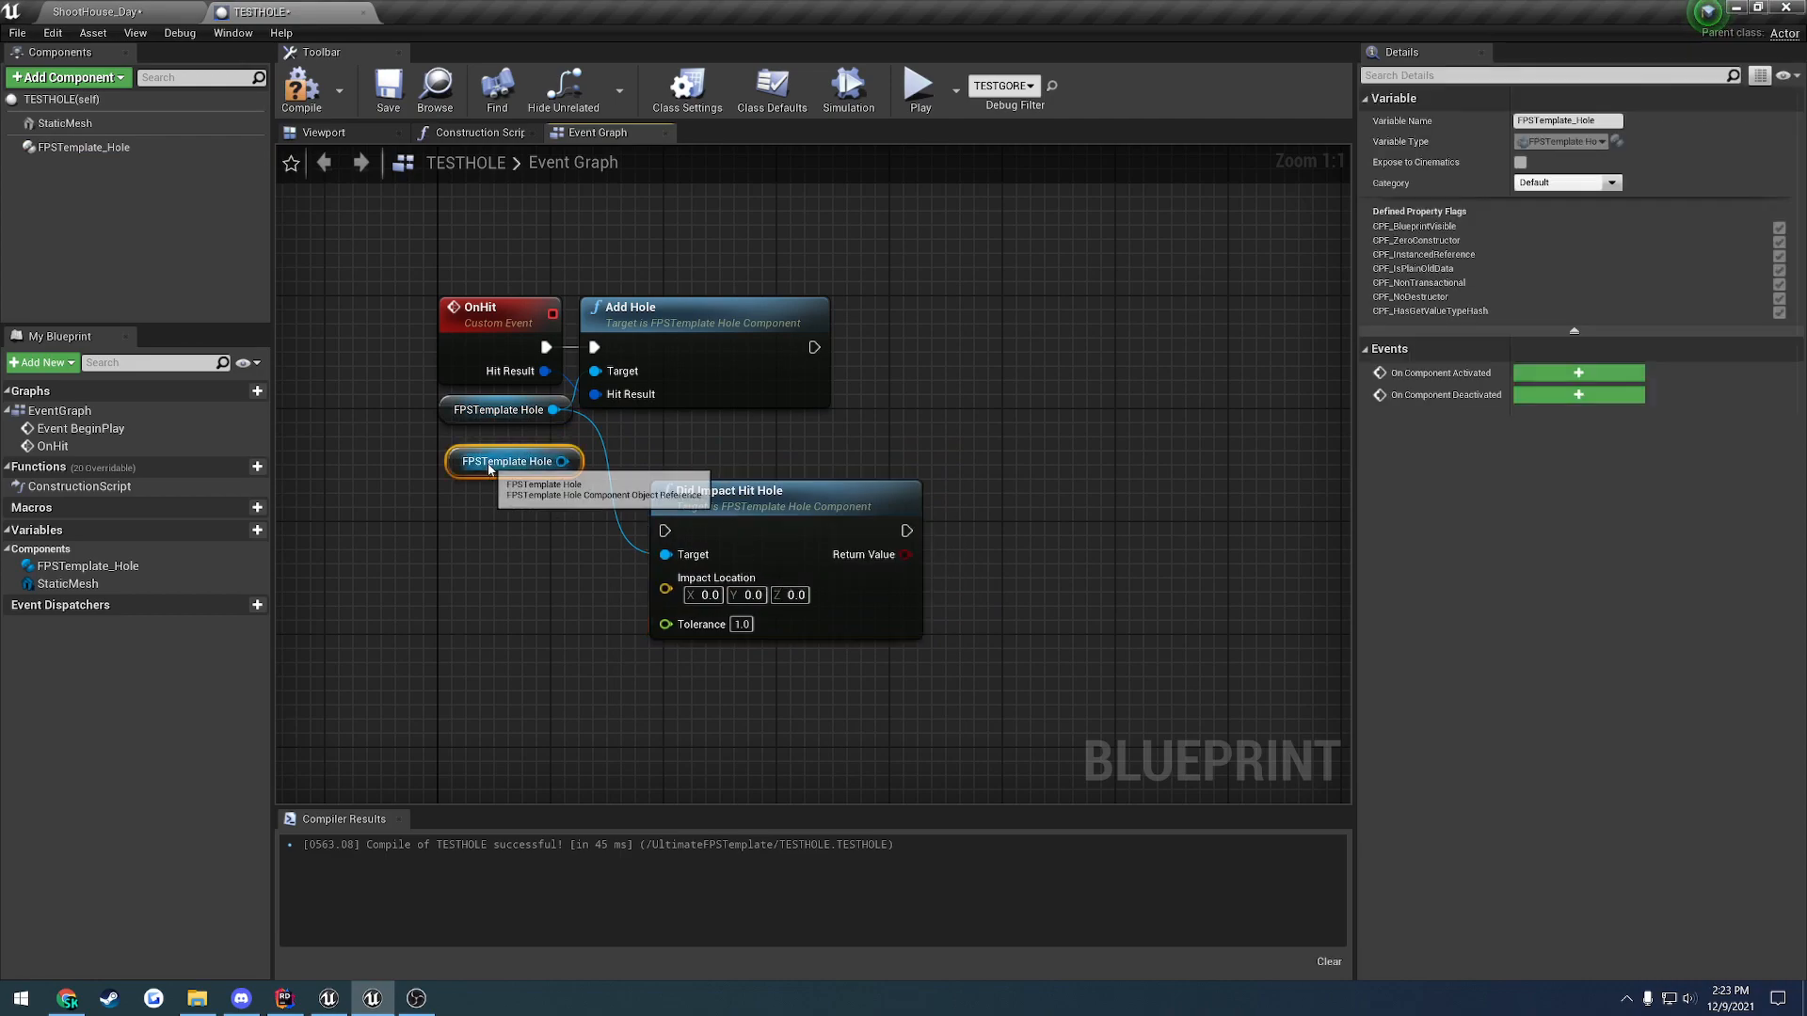
key("Delete")
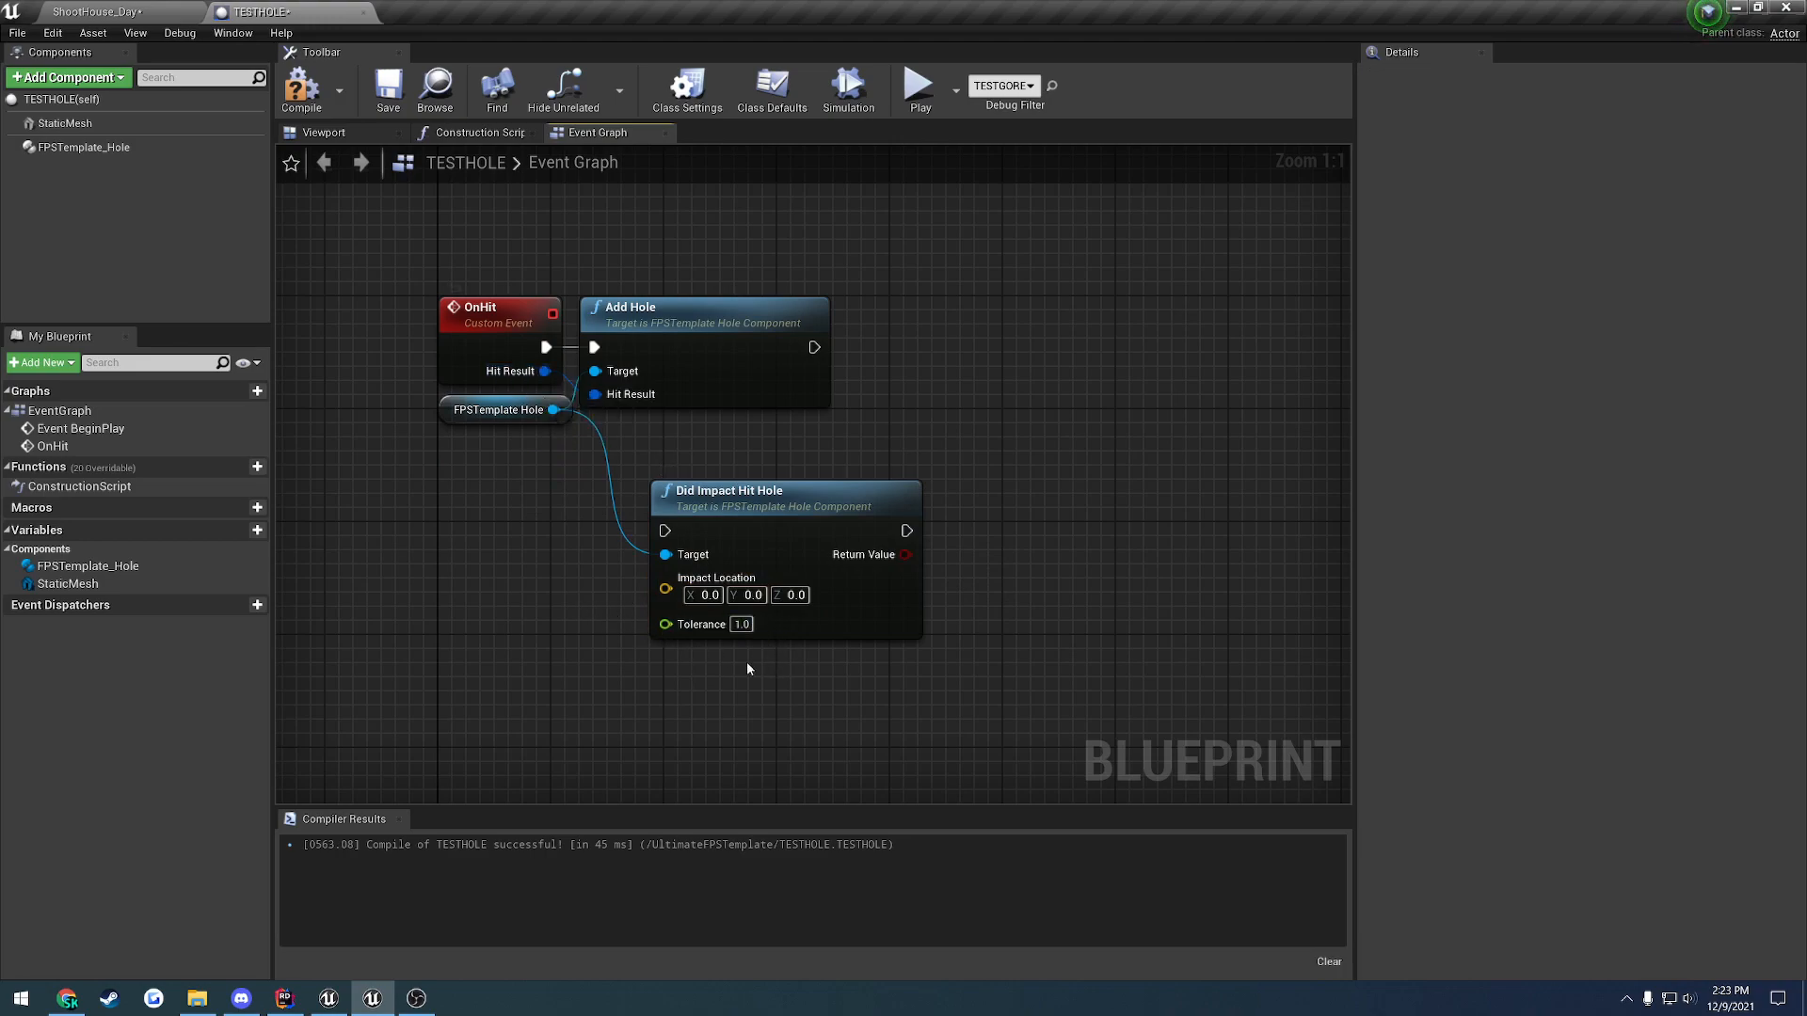
left_click_drag(1082, 649, 568, 510)
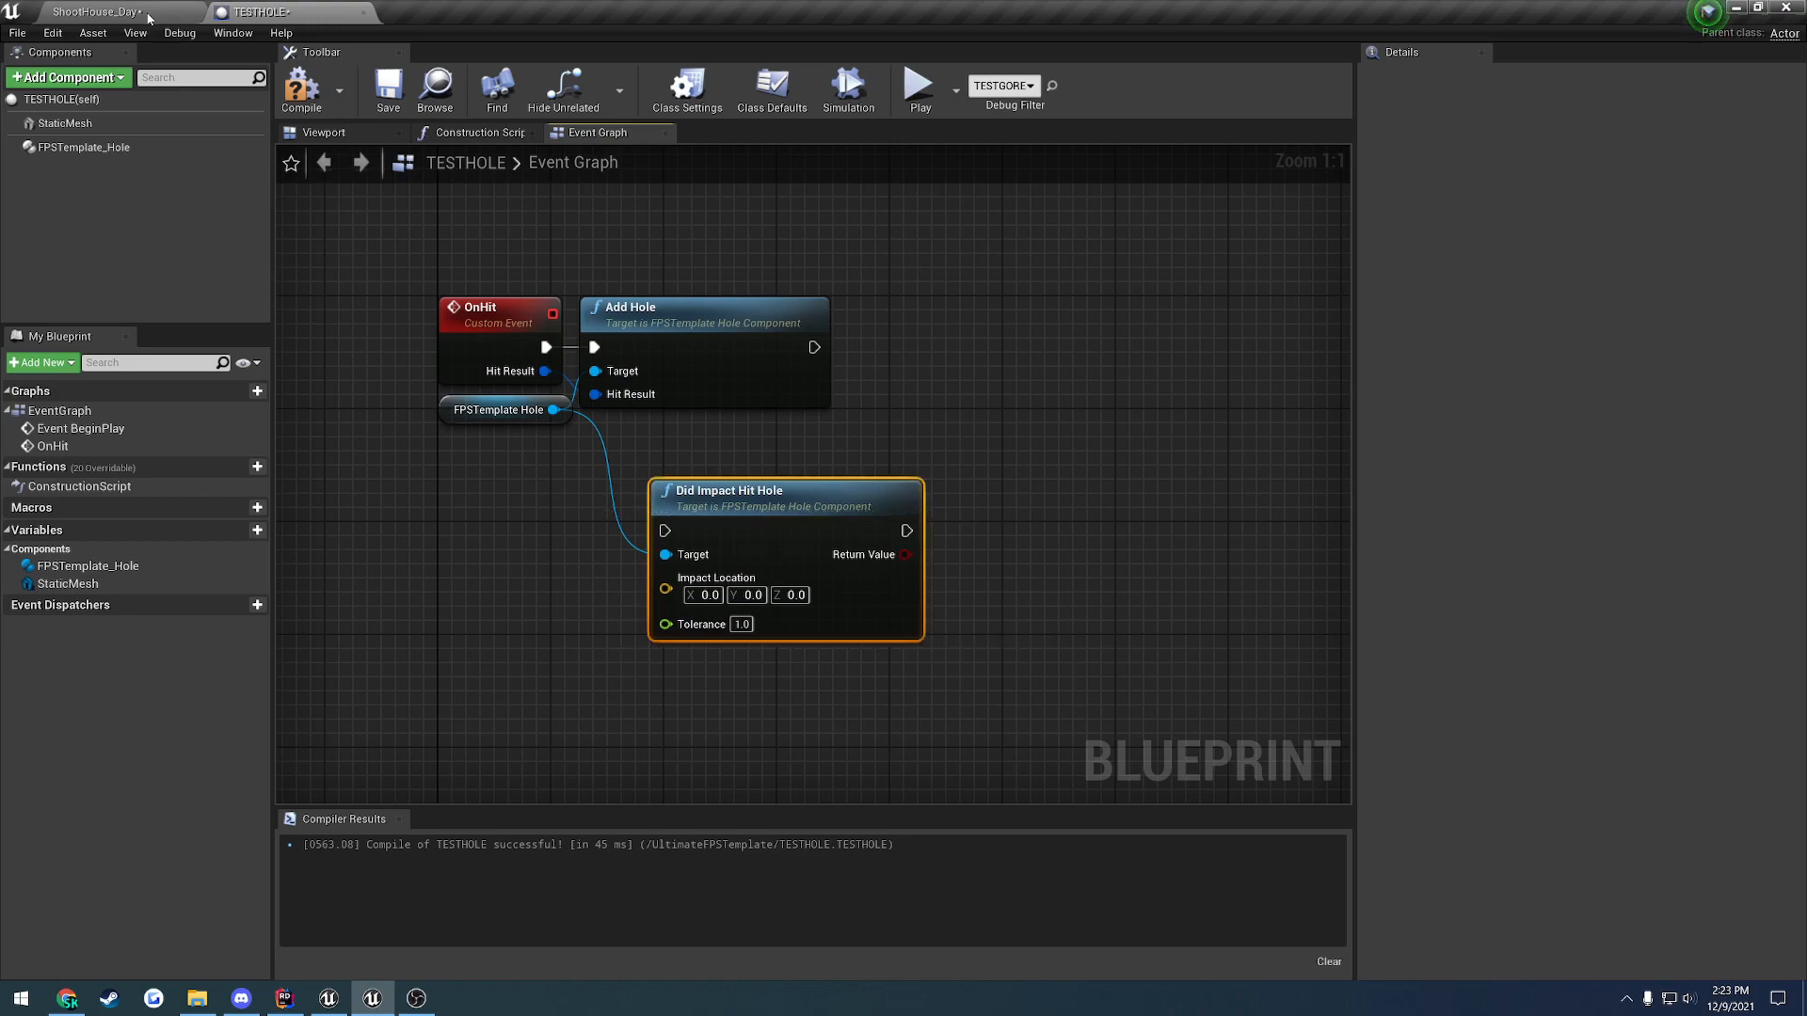
- Play the ShootHouse_Day level, fire one shot into the A zone of the target's head, and inspect the hole up close with the ejected camera
left_click(148, 16)
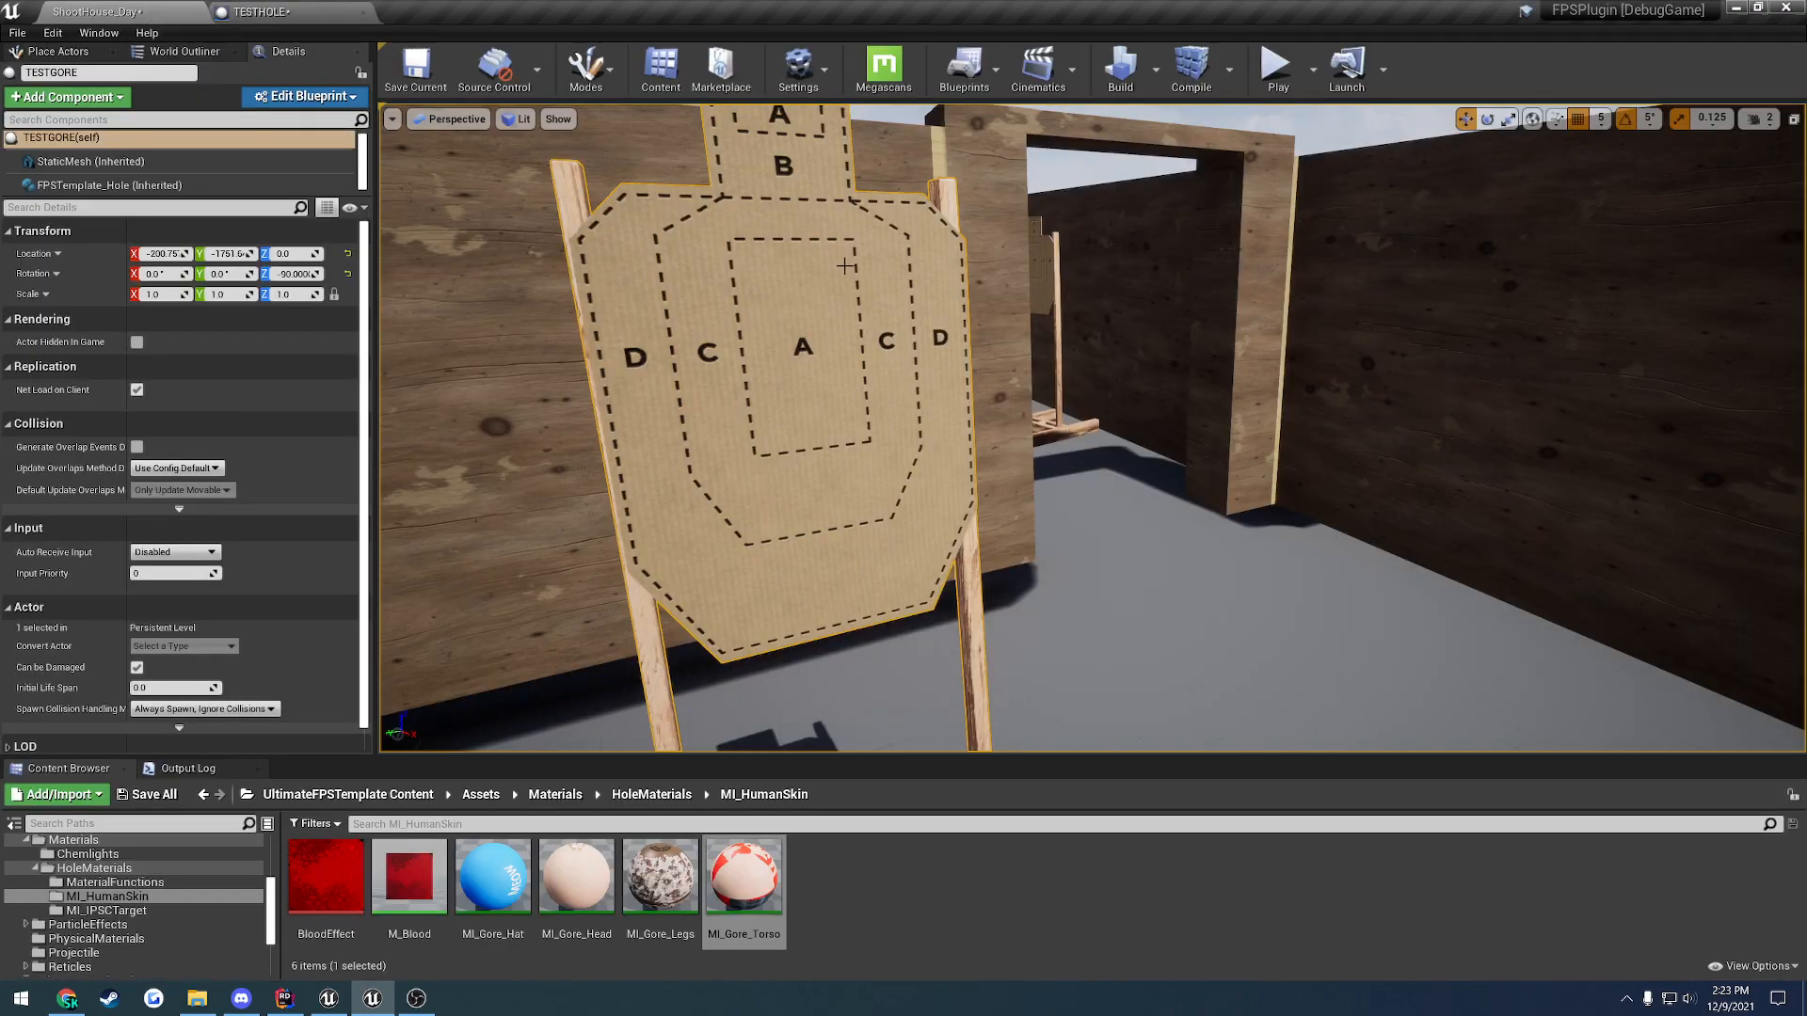
left_click_drag(845, 267, 872, 323)
key("w")
right_click_drag(901, 371, 879, 376)
key("a")
key("a")
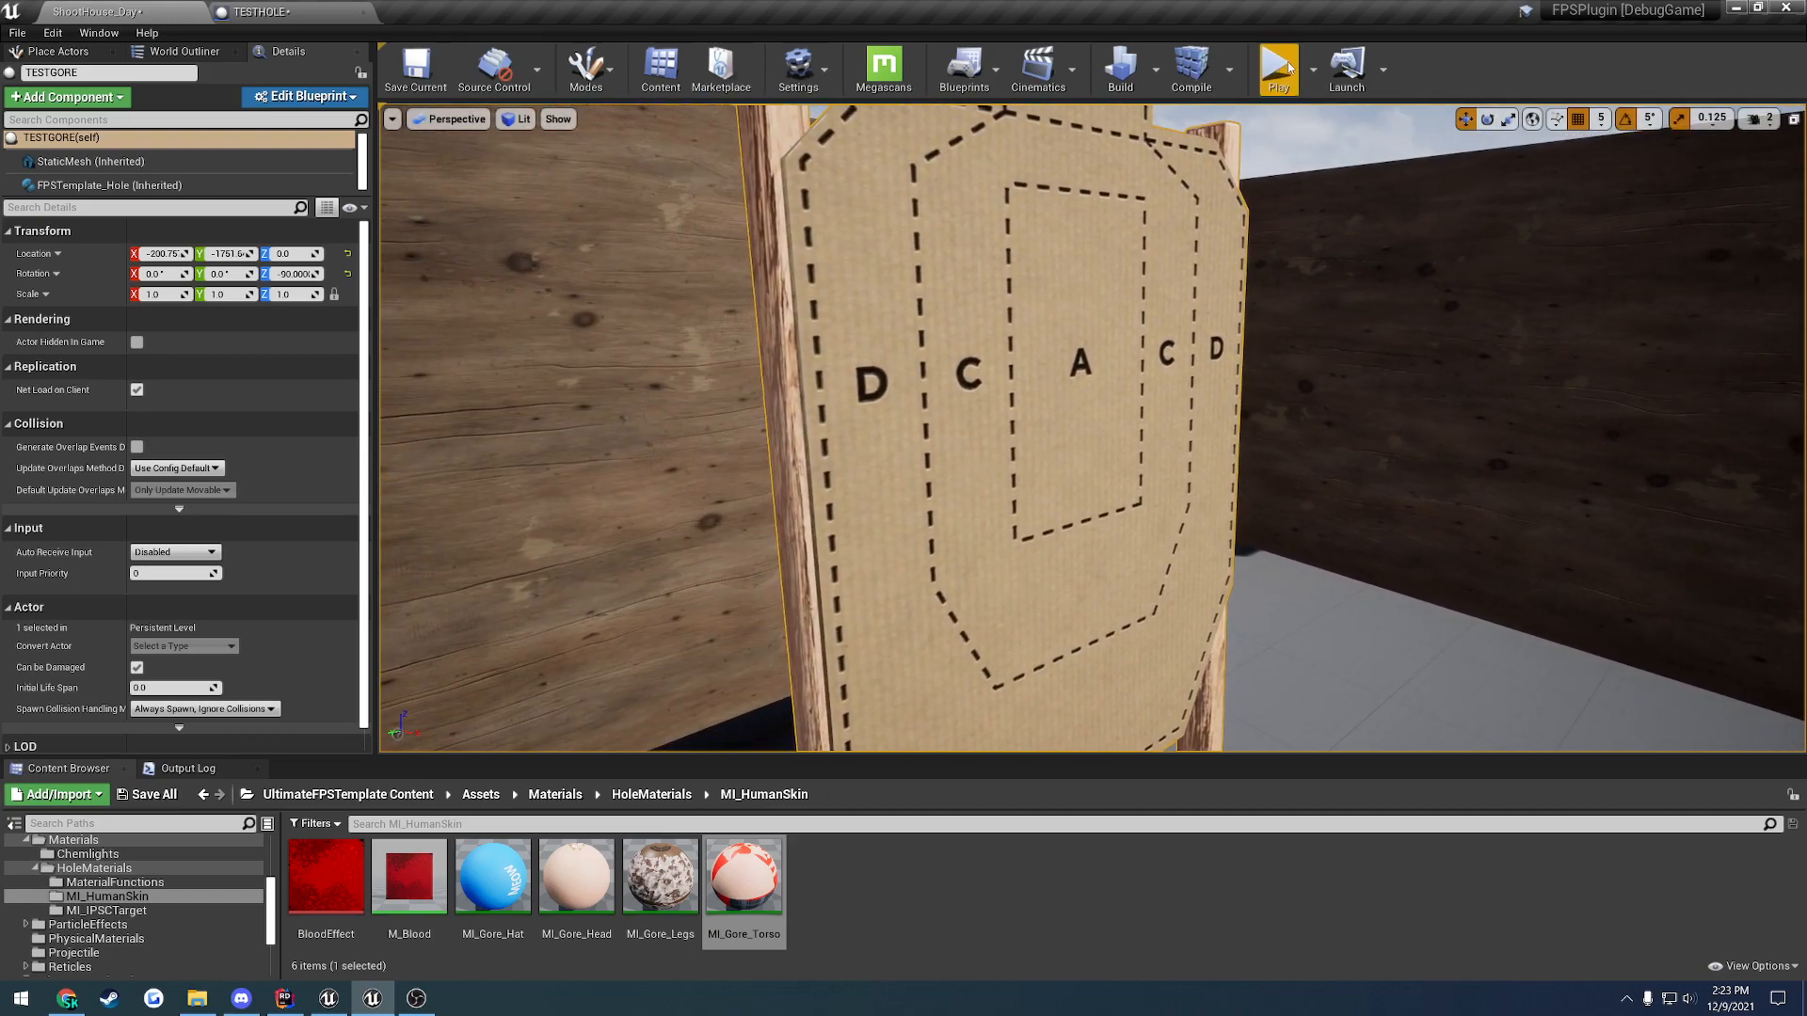
left_click(1277, 69)
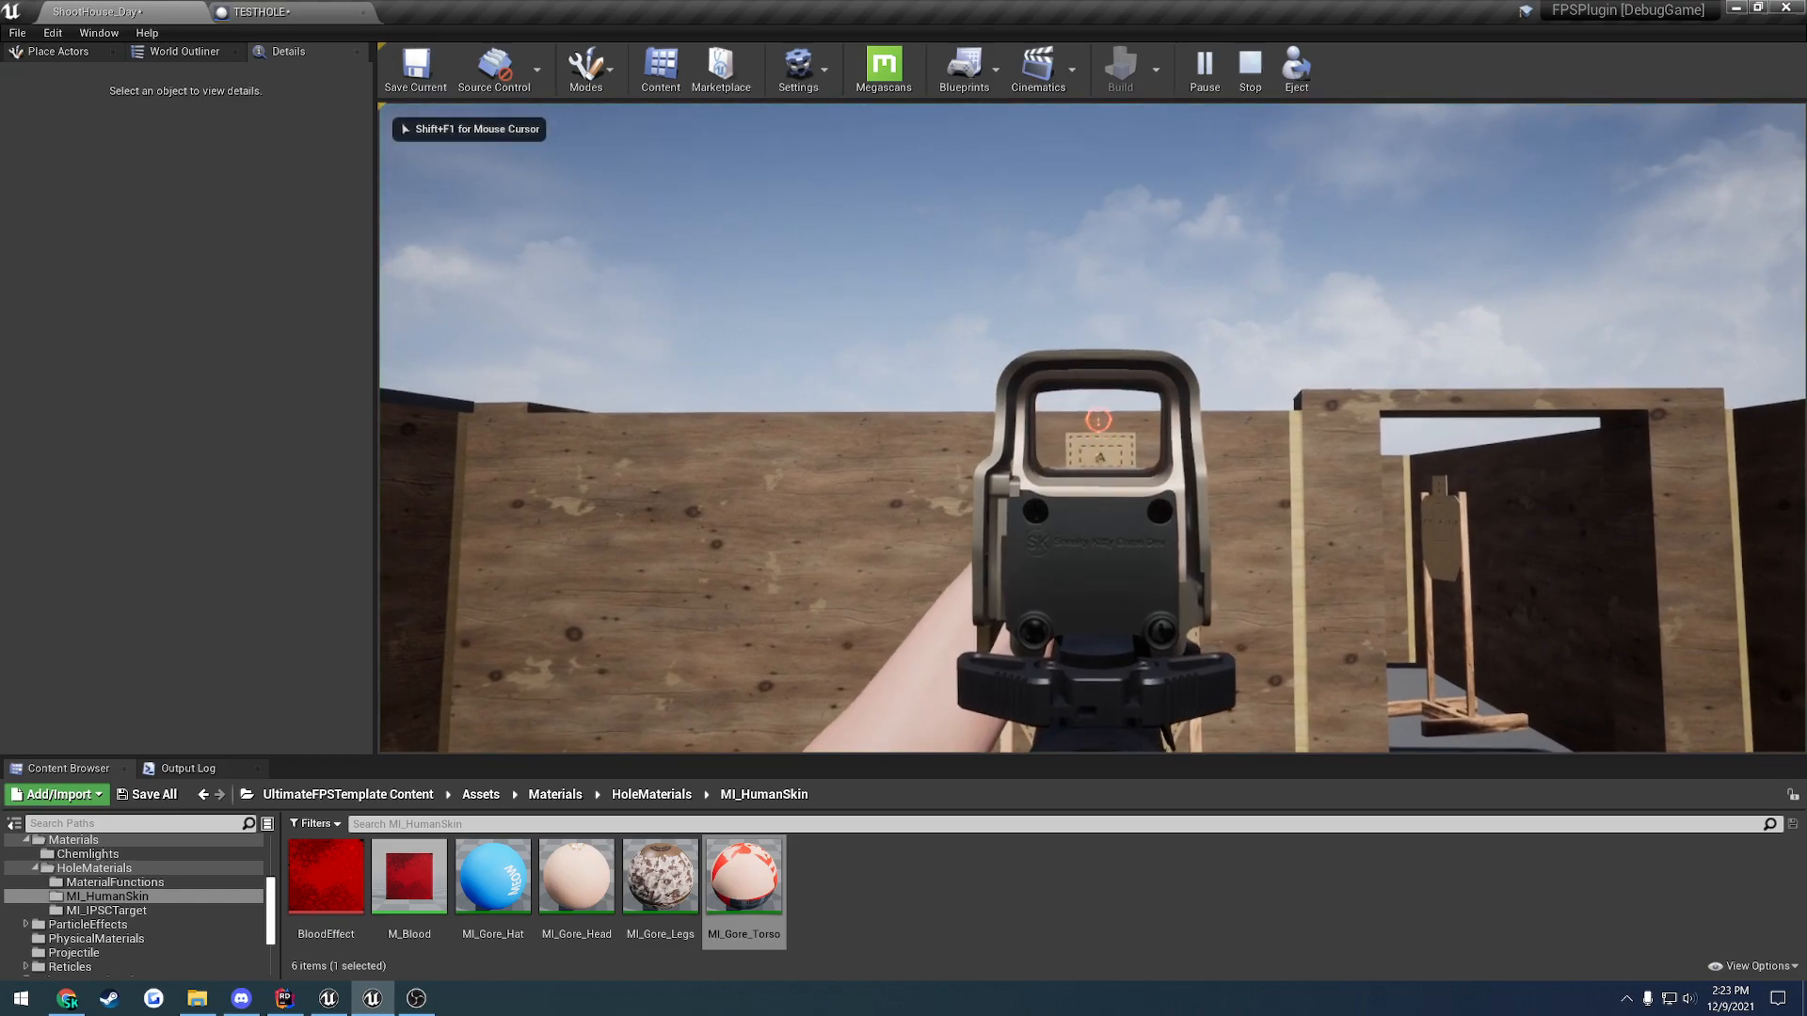
key("F8")
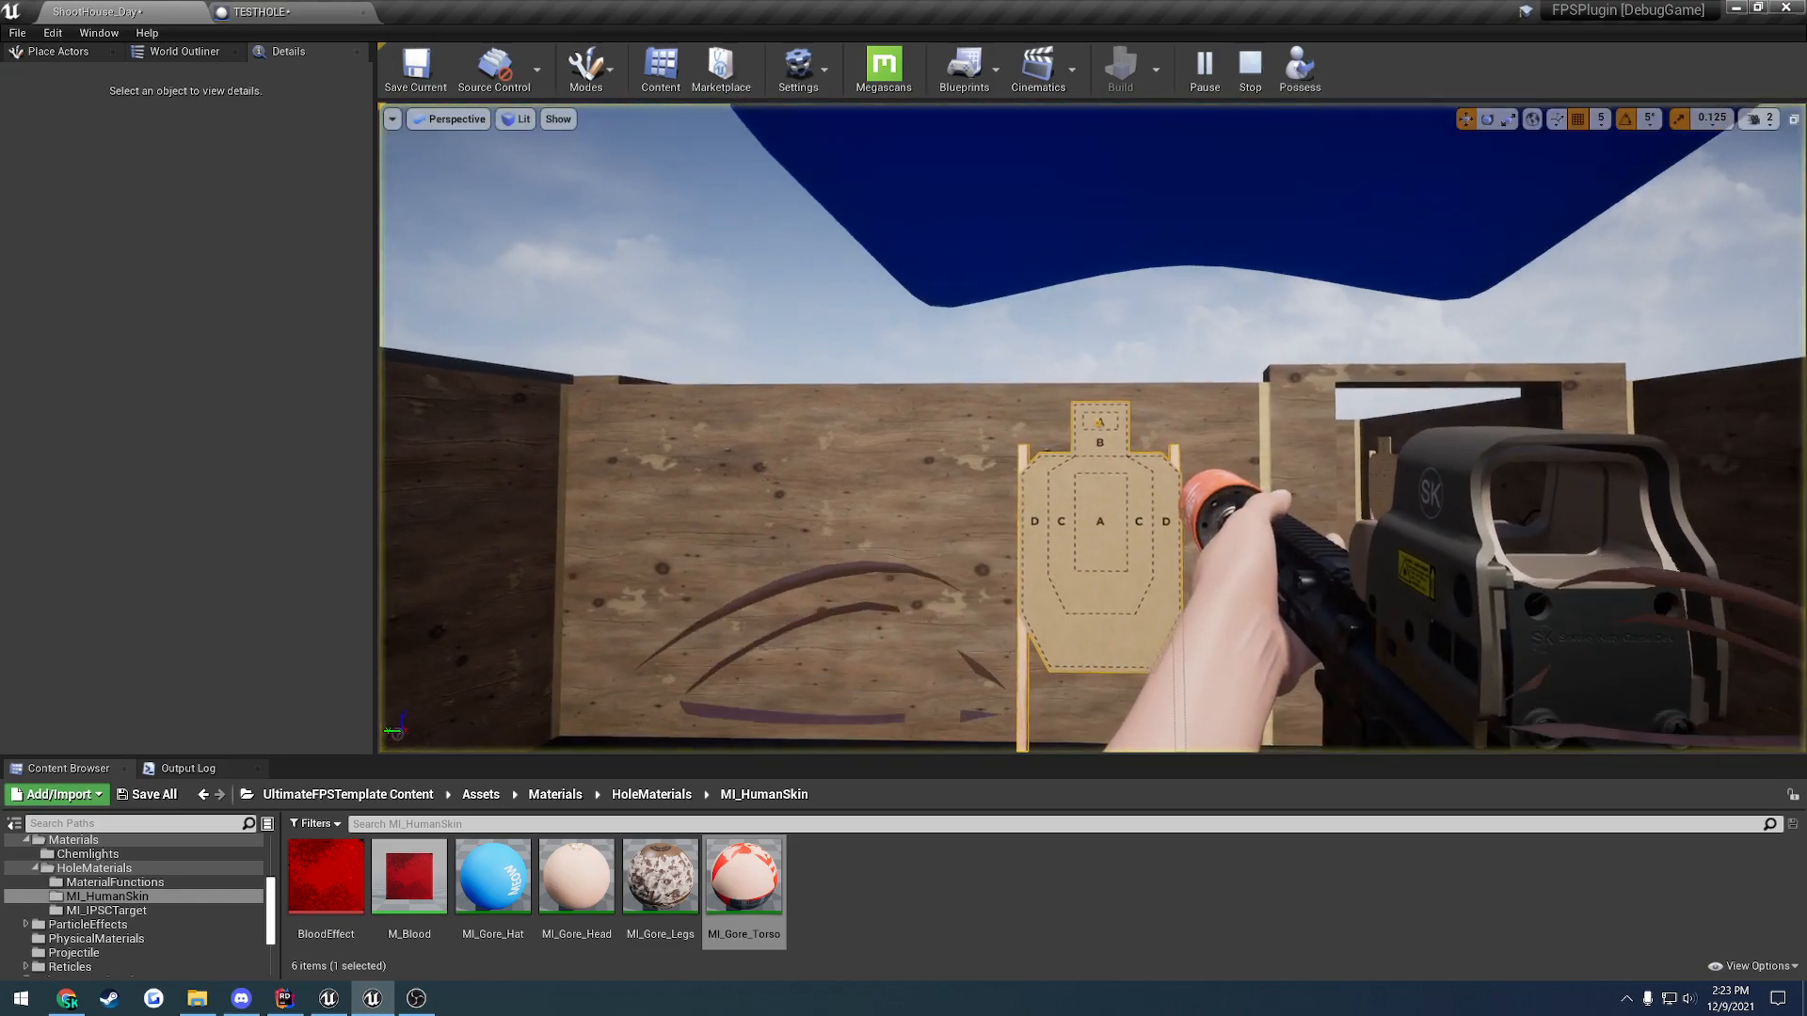
key("w")
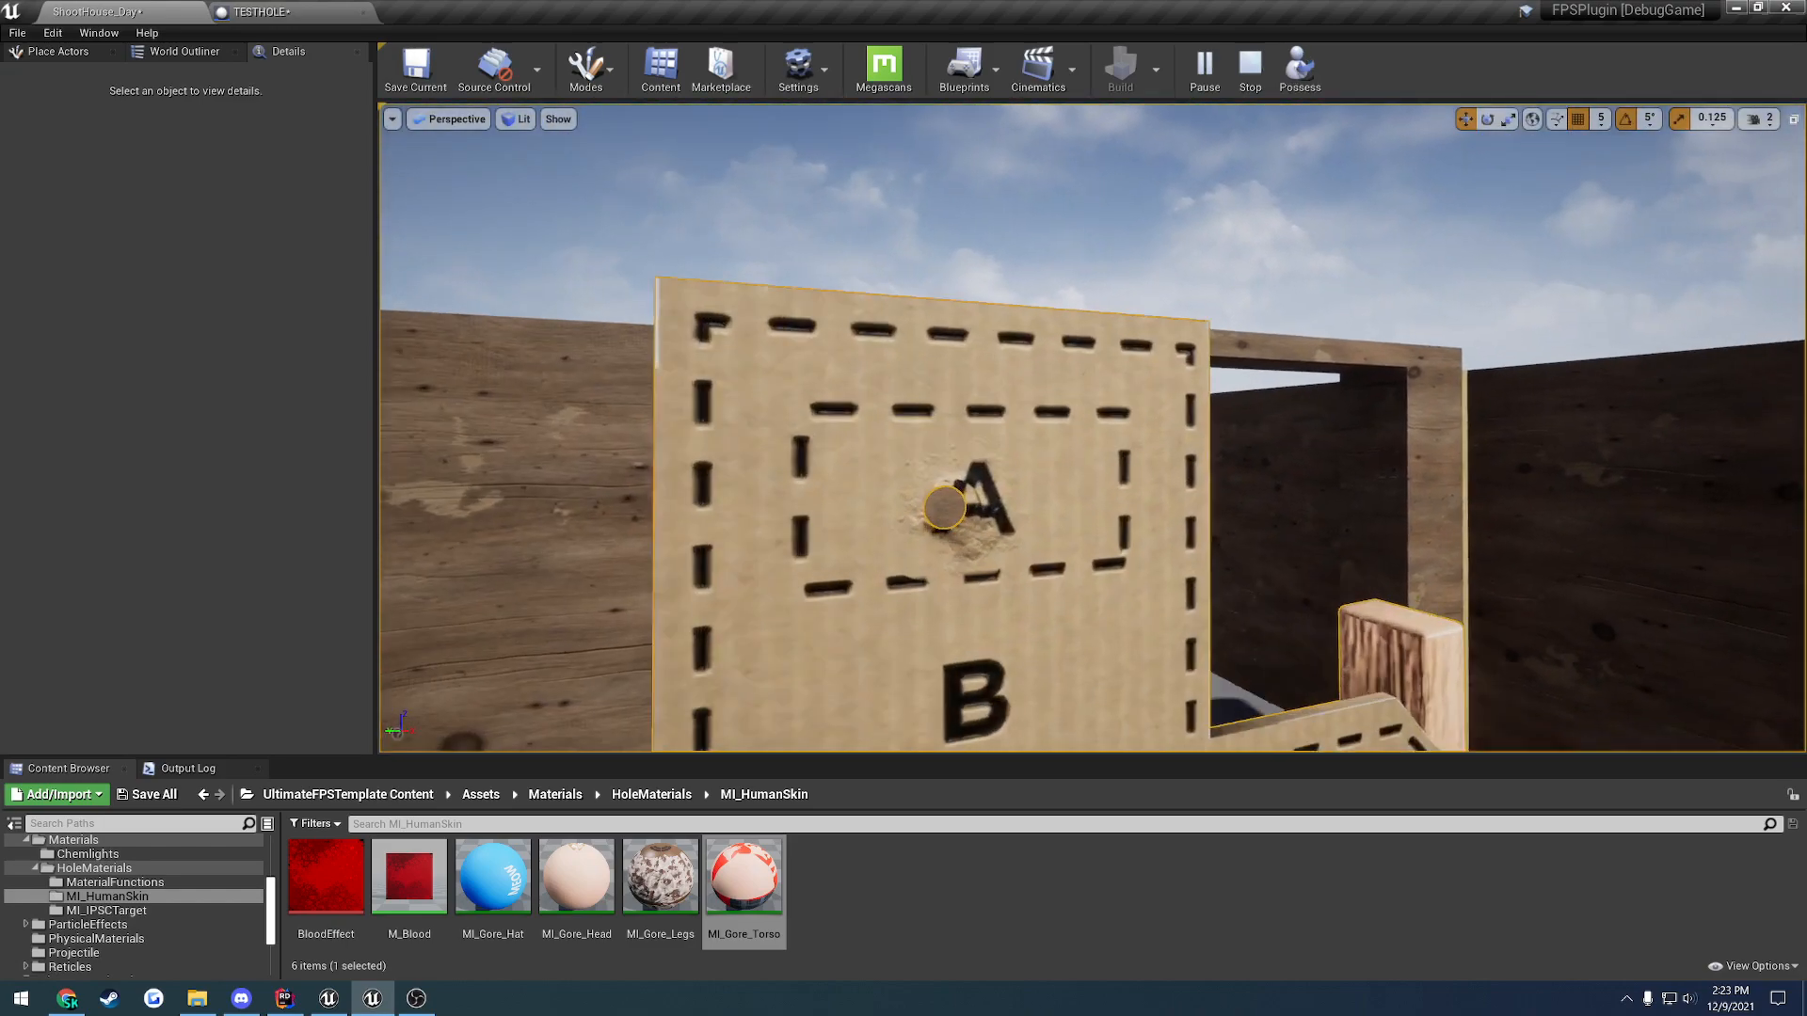
- Possess the player again, fire more shots around the existing head hole, inspect the overlapping holes, and end the play session
left_click(1300, 66)
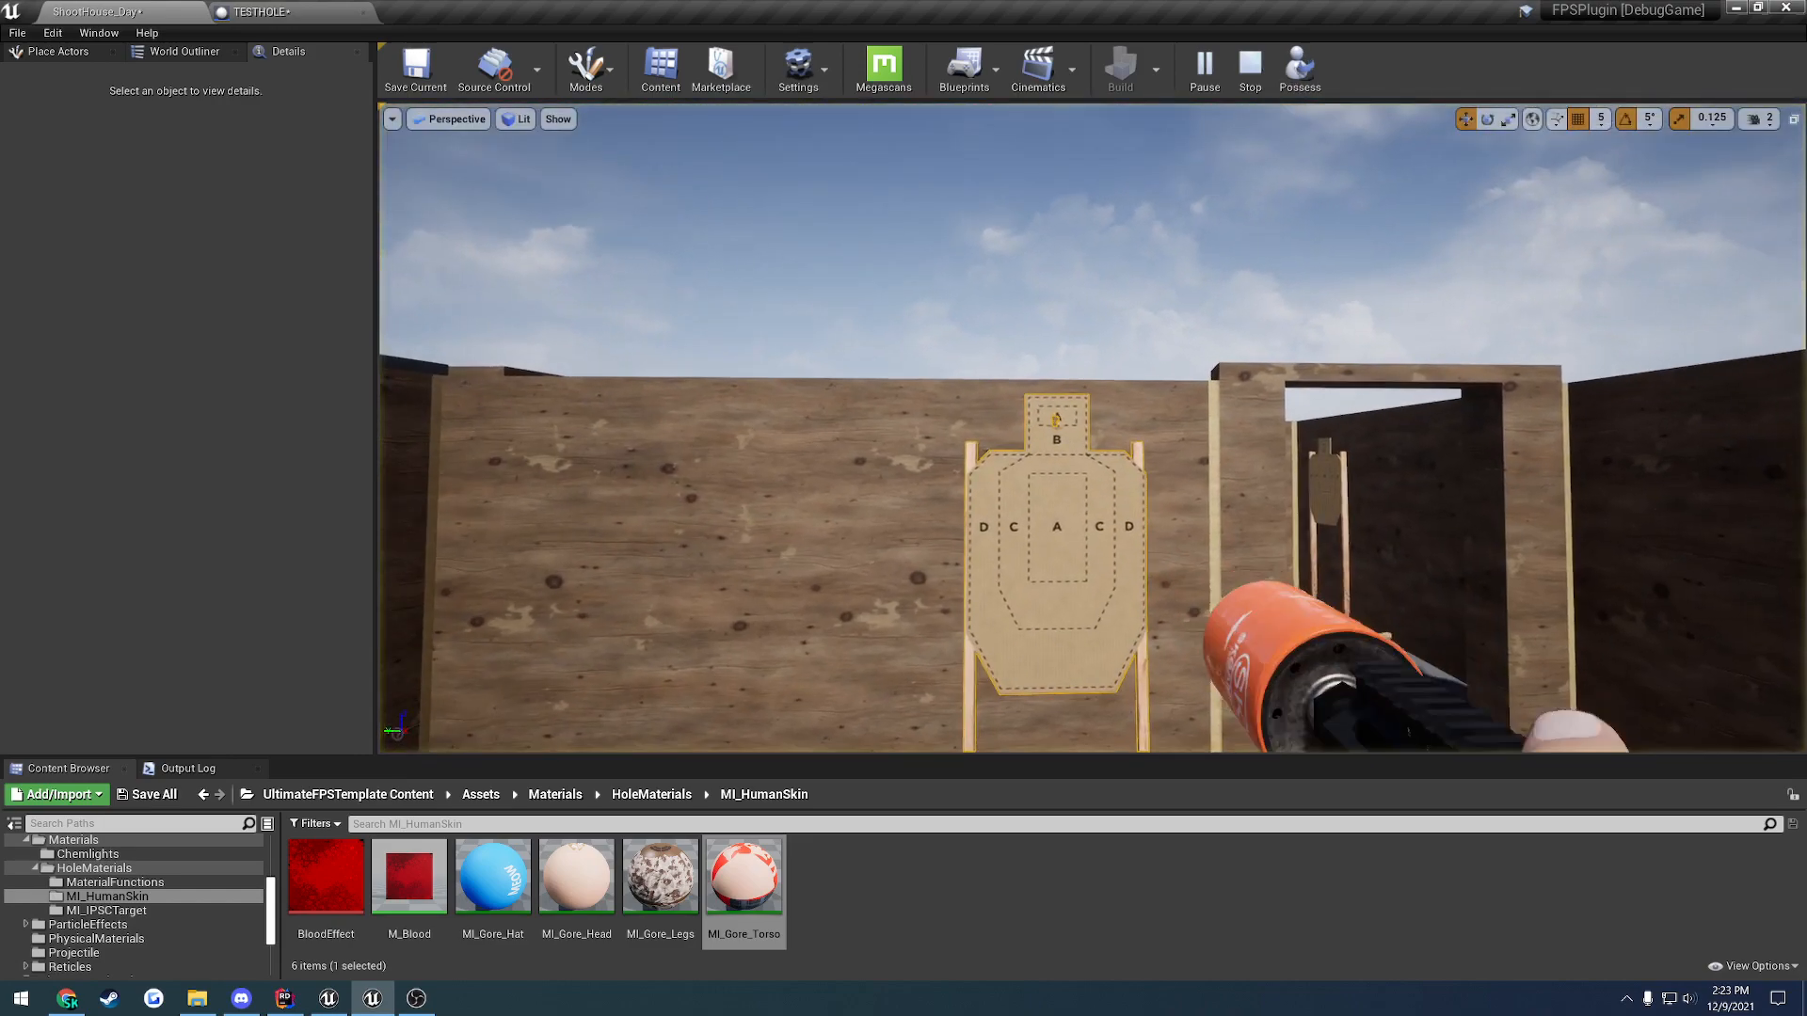
key("F8")
key("w")
right_click_drag(1251, 291, 1094, 427)
key("s")
scroll(1205, 344, "up", 3)
scroll(1205, 344, "down", 1)
key("w")
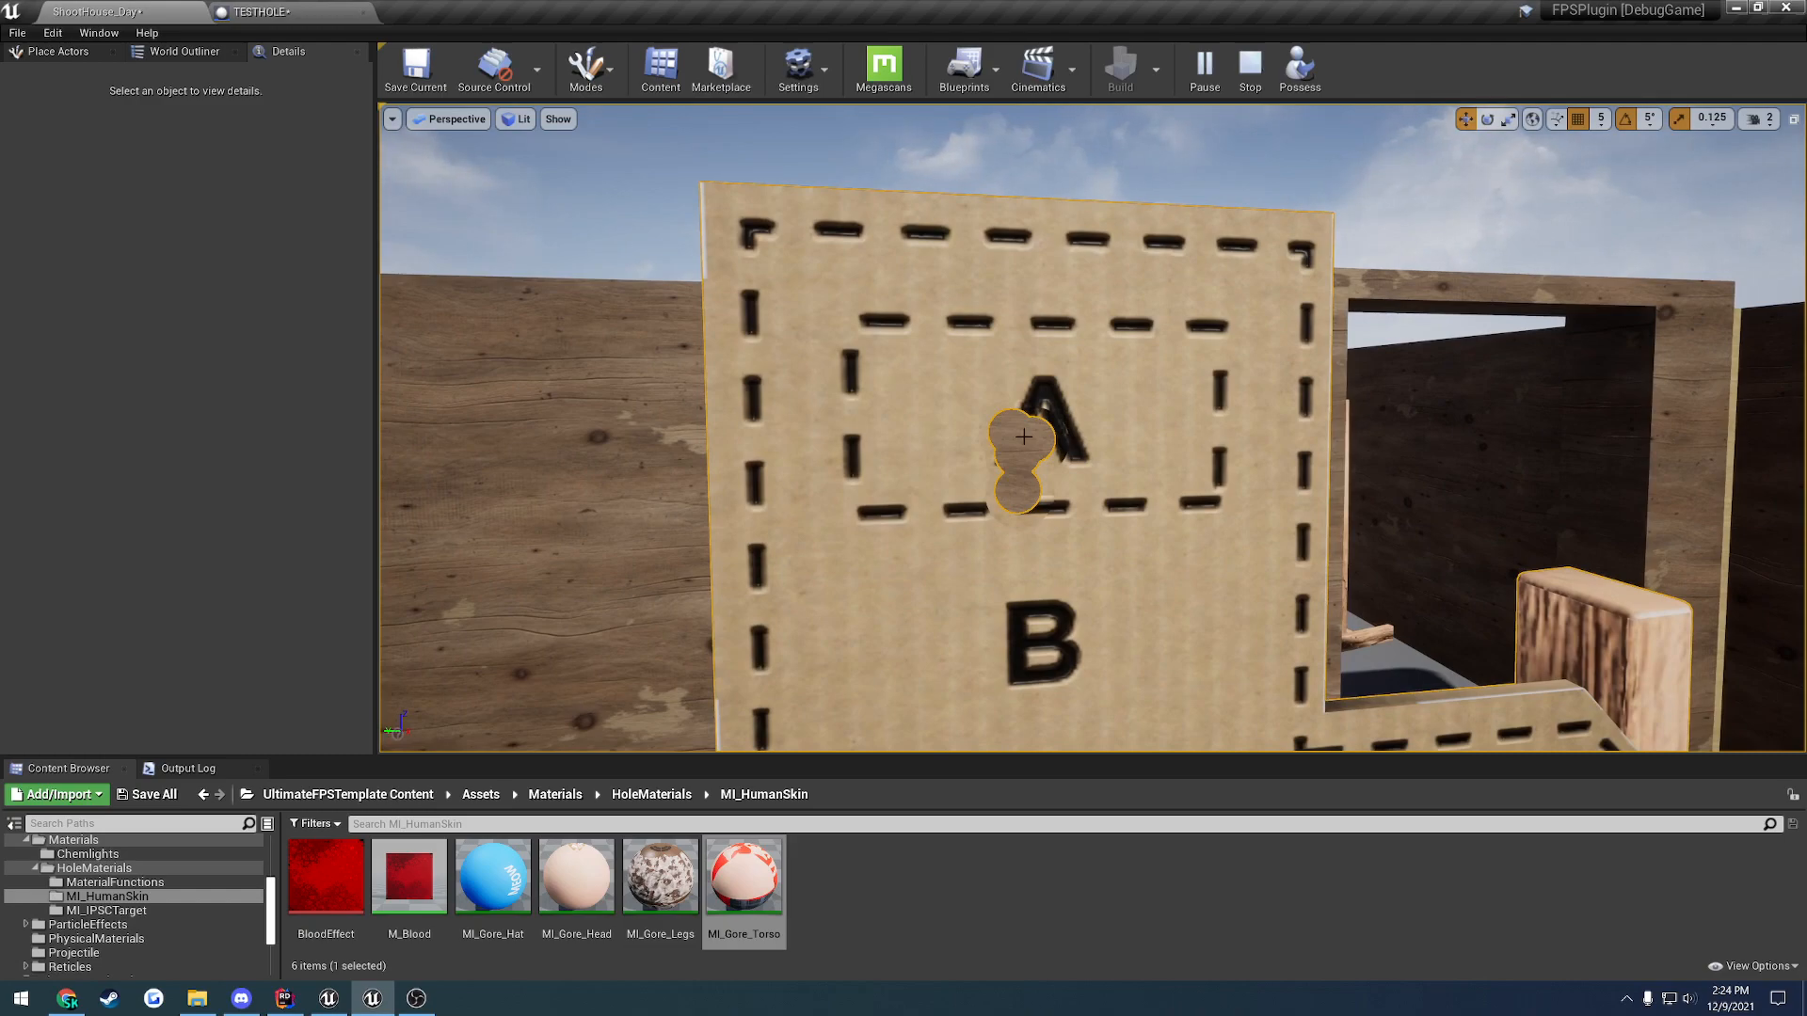
key("s")
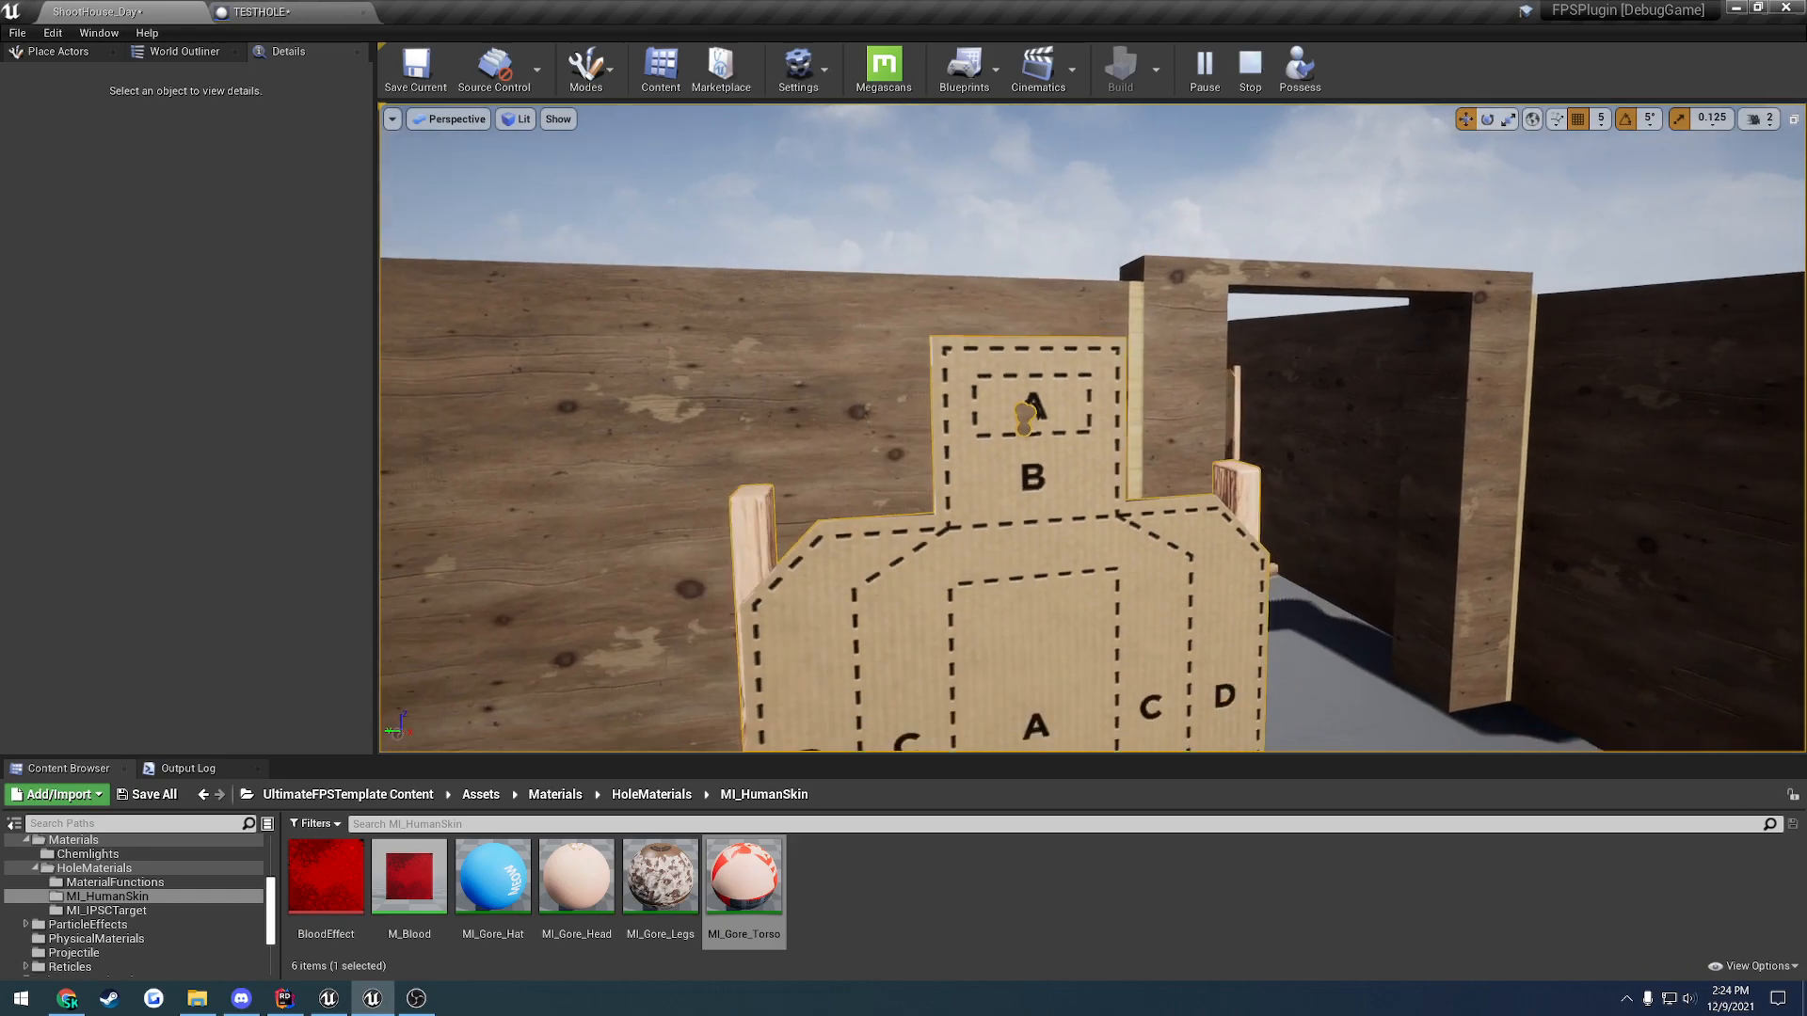
key("Escape")
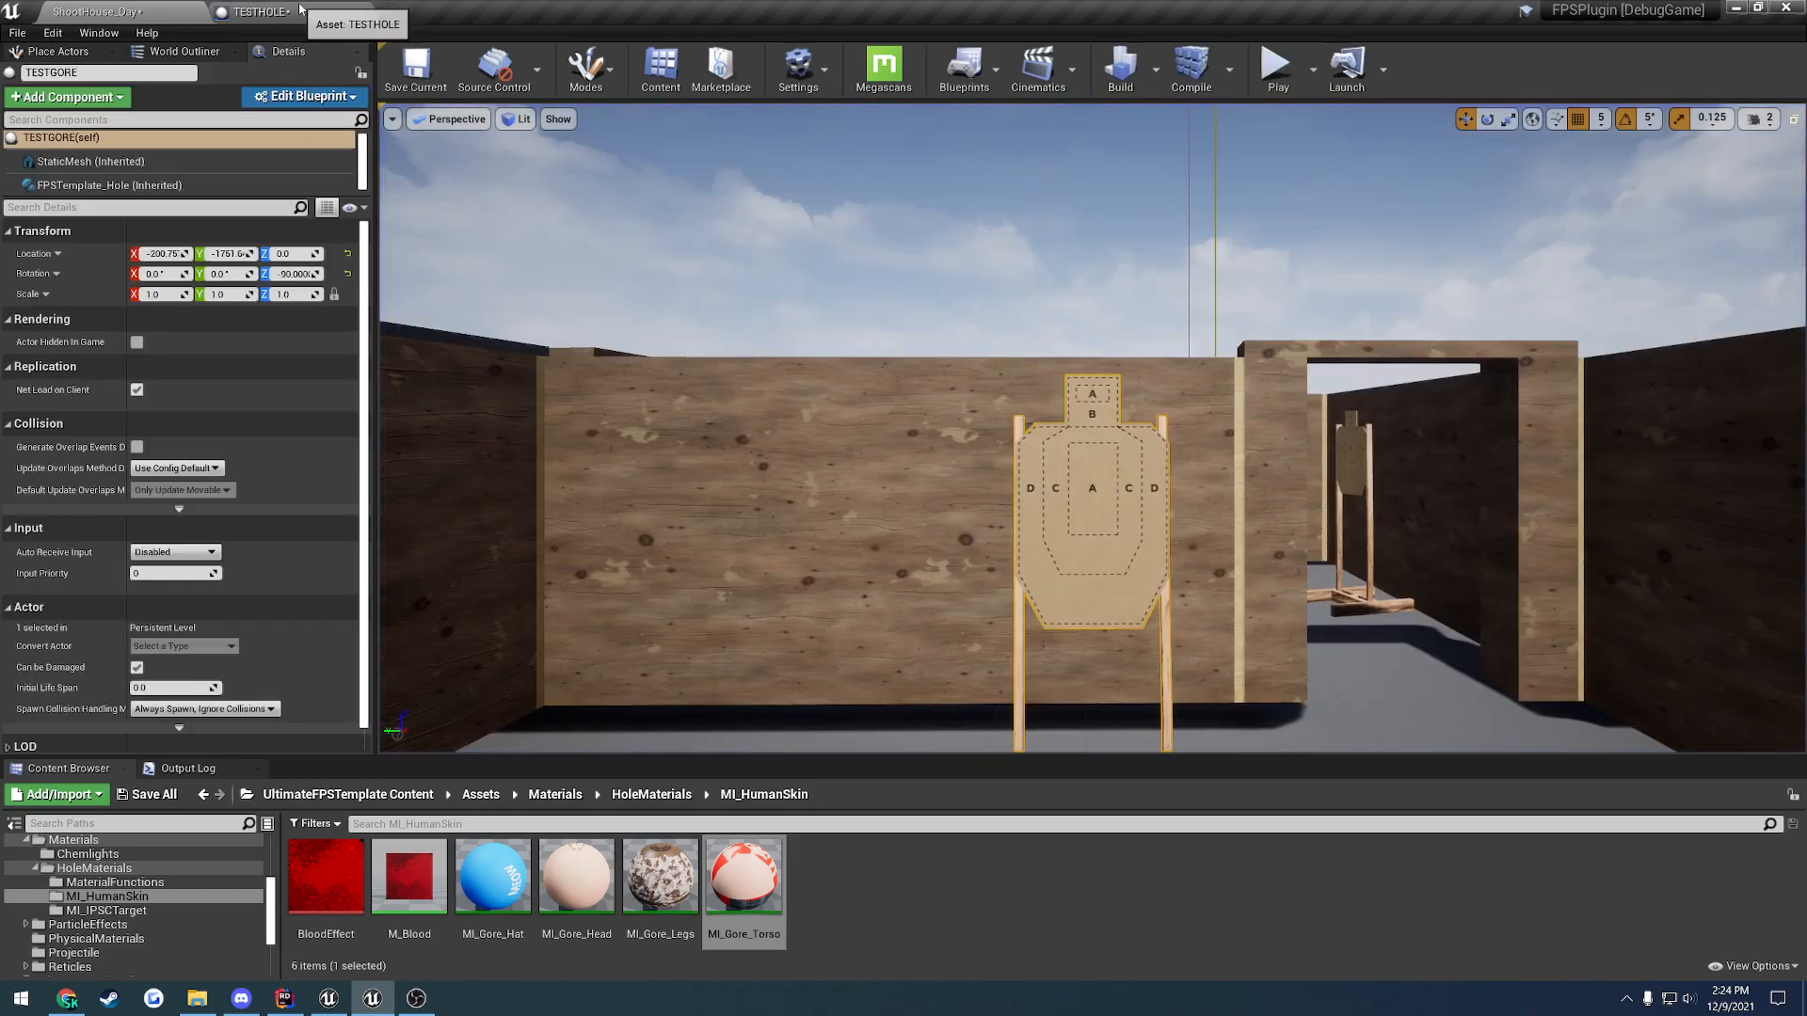
- Remove the Did Impact Hit Hole node from TESTHOLE's Event Graph and resume the paused debug session in Rider
left_click(302, 12)
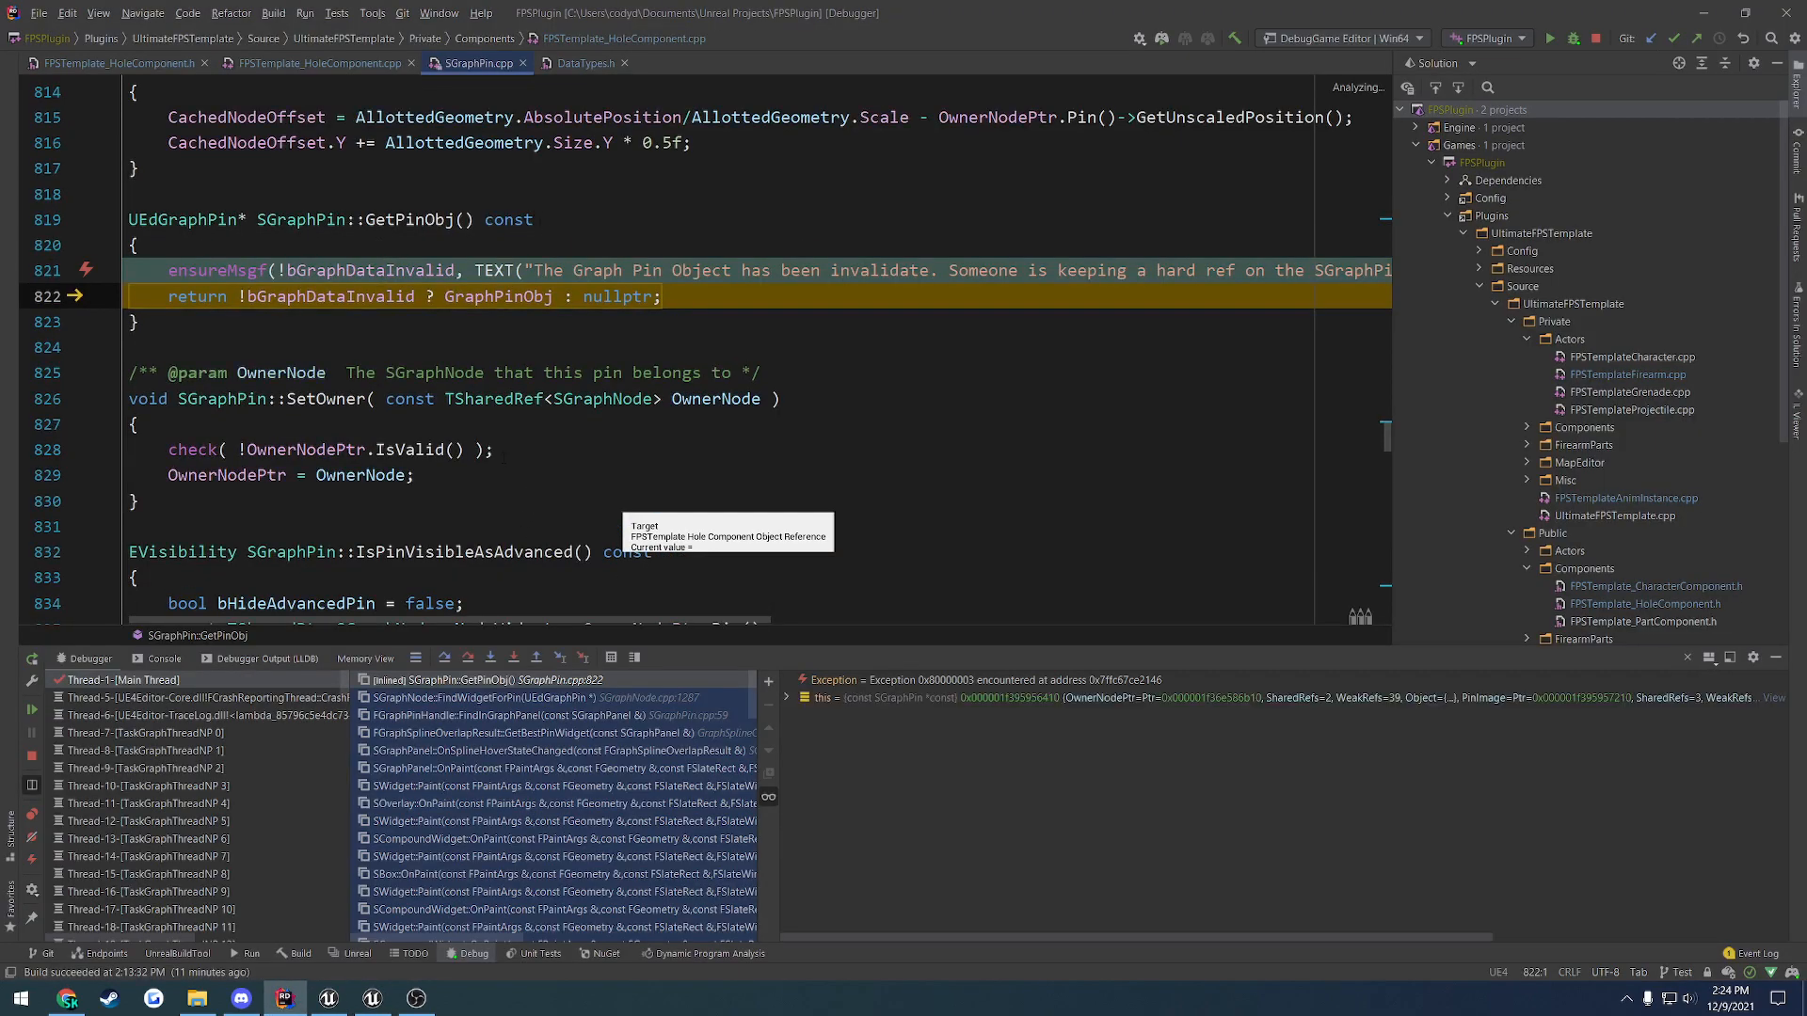
left_click(33, 711)
left_click(374, 1000)
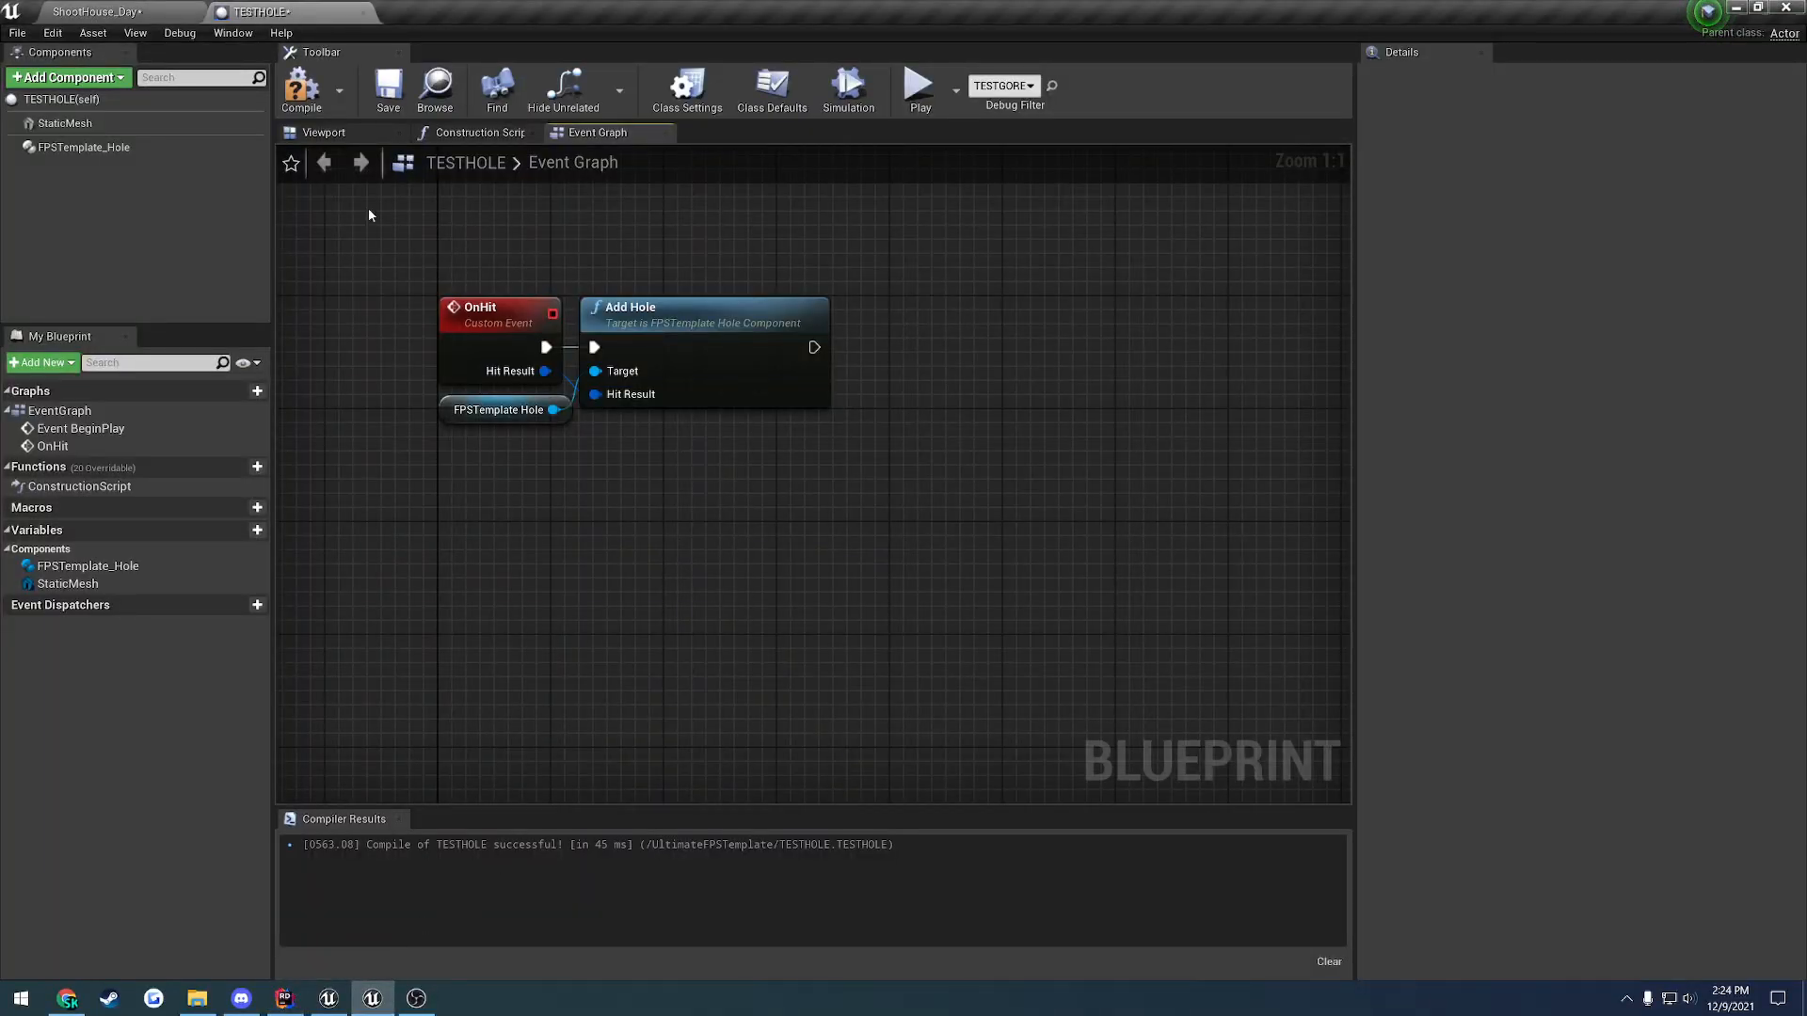
- Compile and save the TESTHOLE blueprint, and show its target model with the StaticMesh component selected
key("F7")
key("ctrl+s")
right_click_drag(438, 212, 467, 220)
left_click(332, 132)
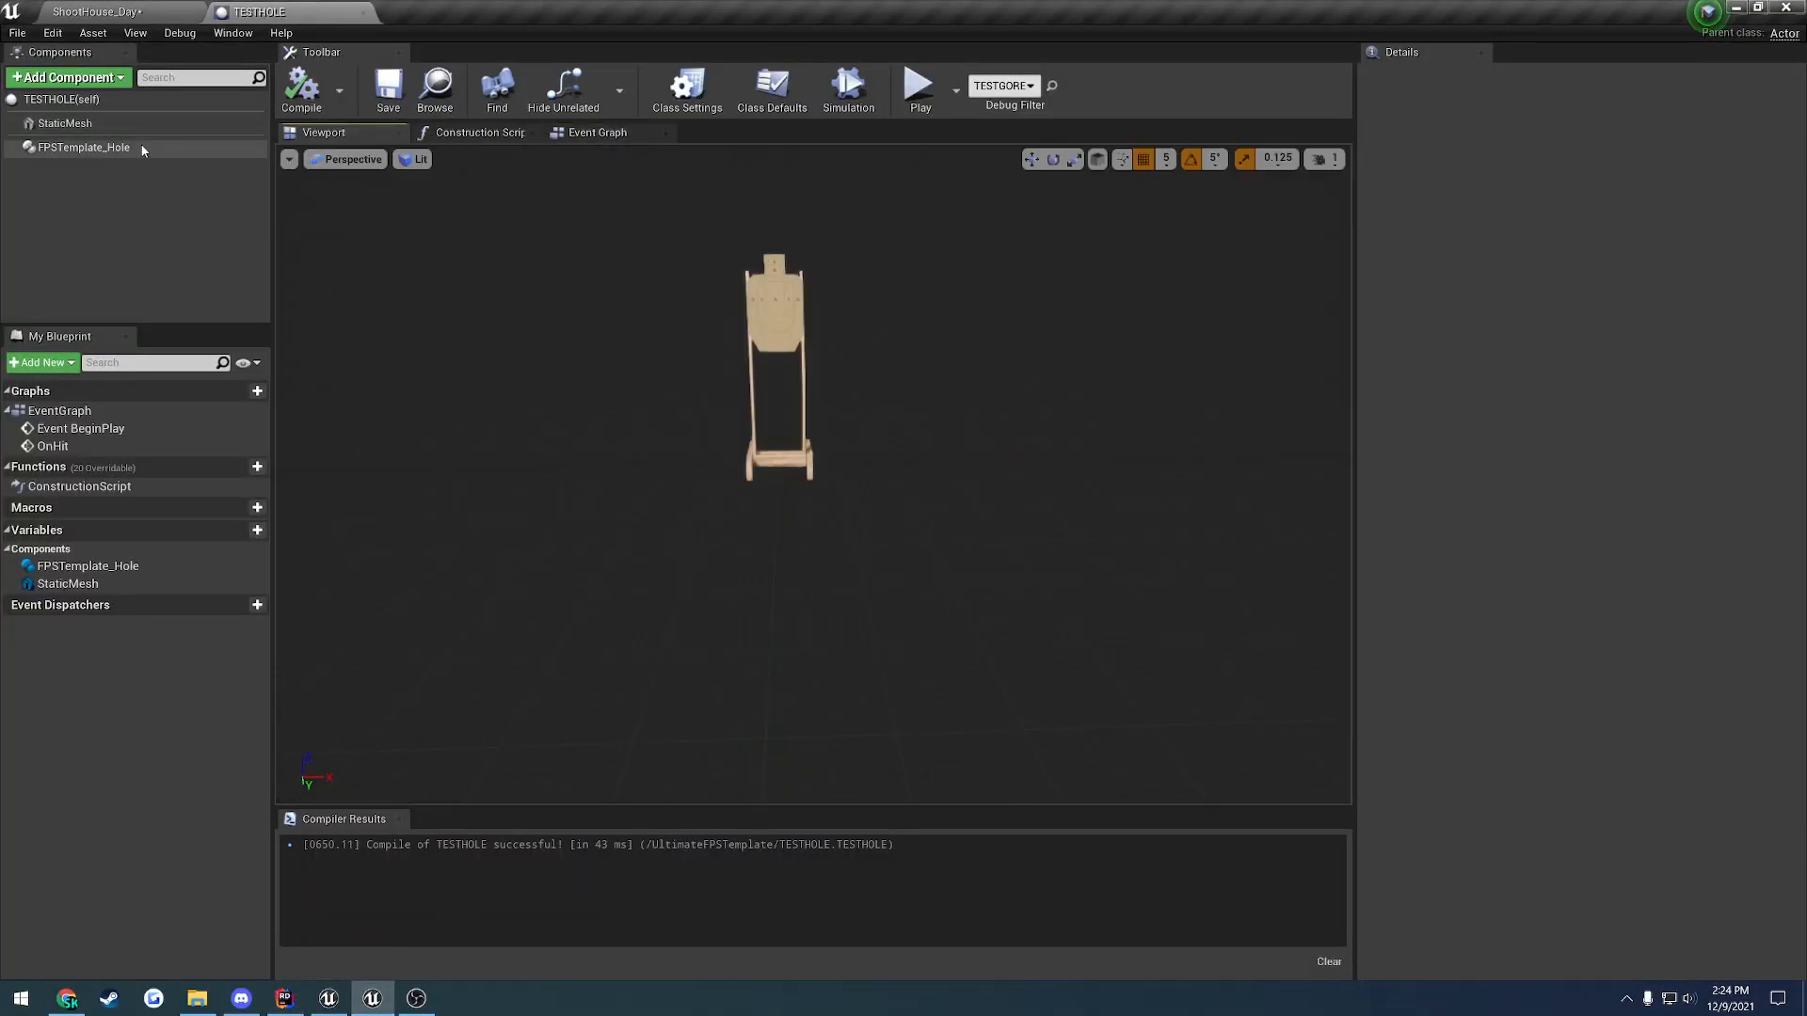
left_click(94, 147)
left_click(94, 123)
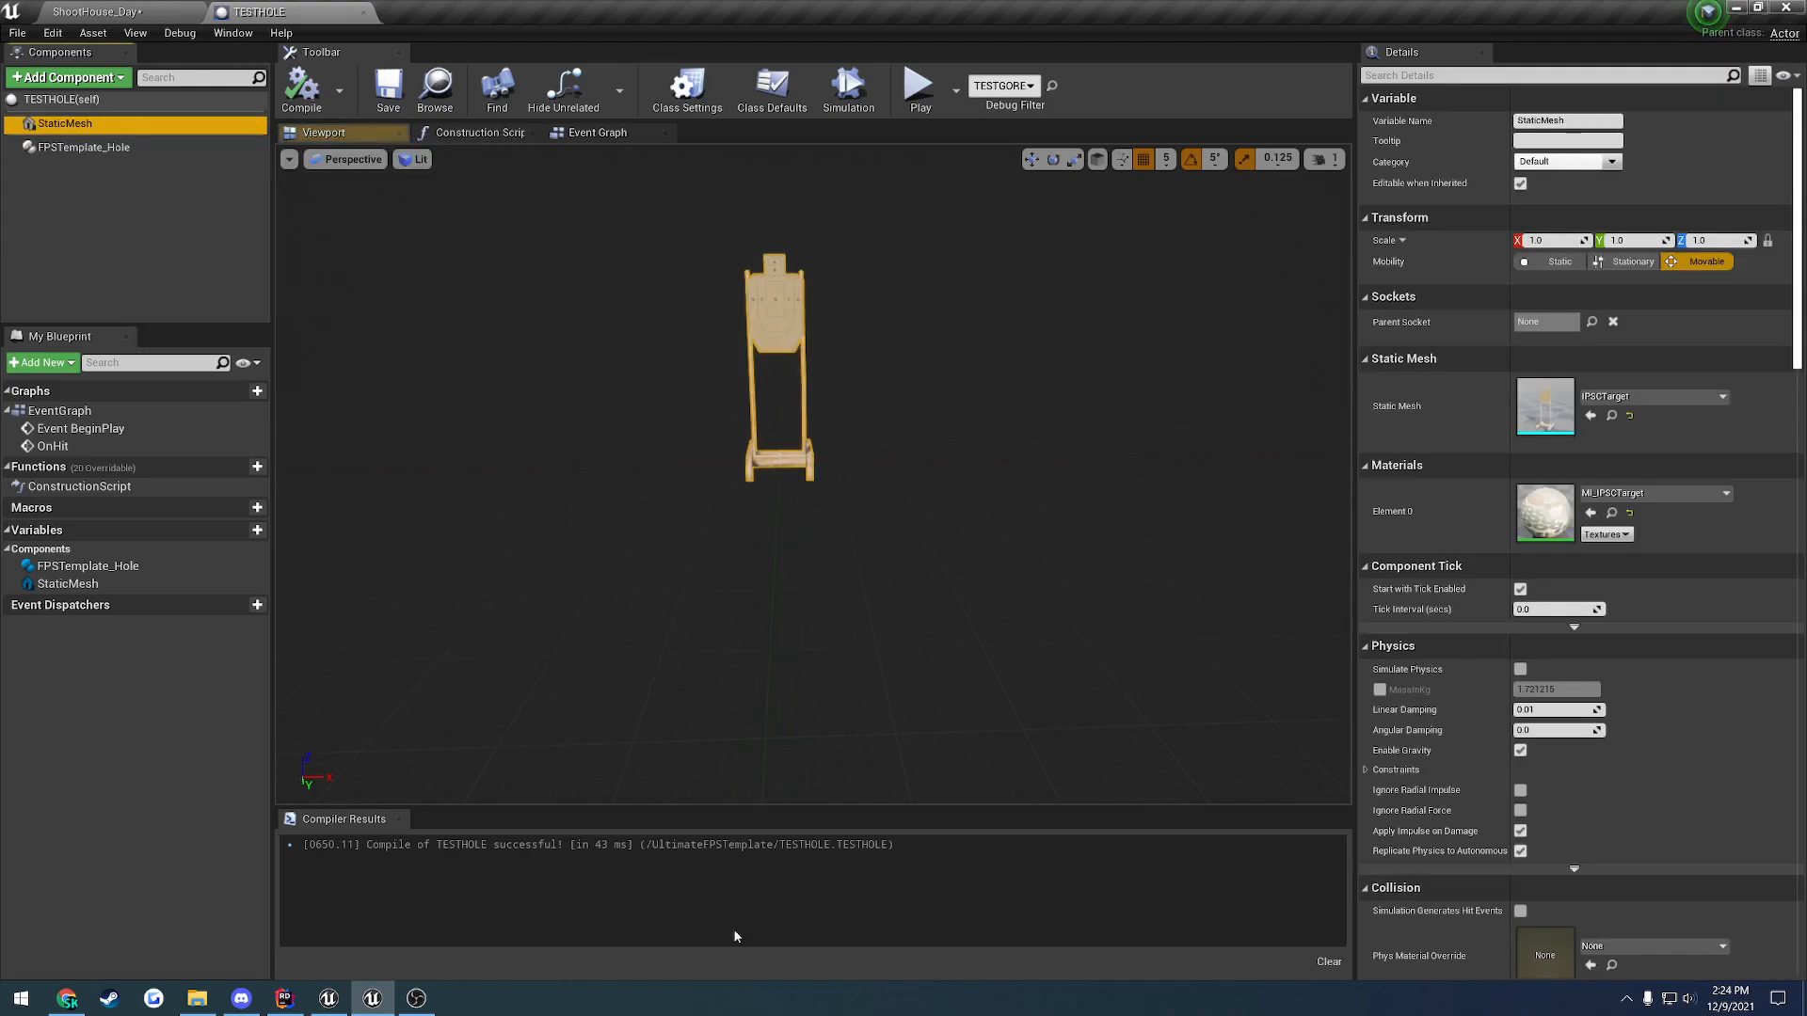
right_click_drag(761, 635, 750, 607)
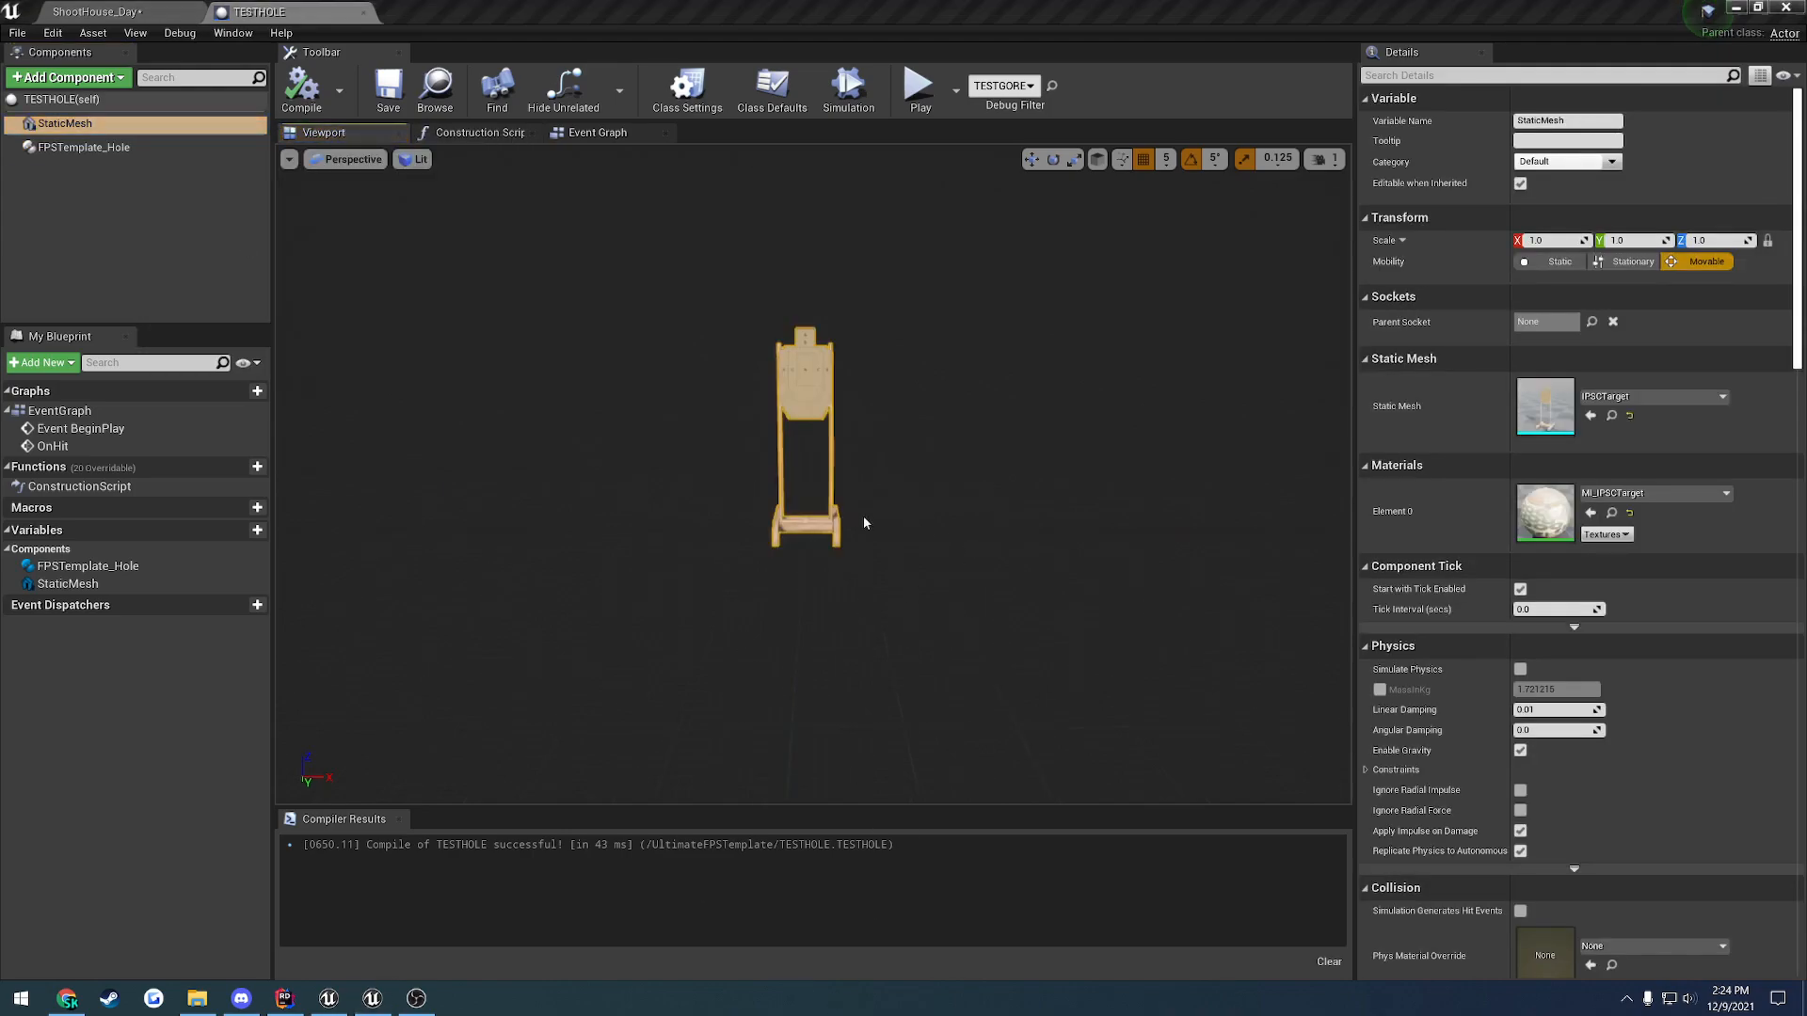
- Locate the StaticMesh component's MI_IPSCTarget material in the content and open it for editing
left_click(1611, 512)
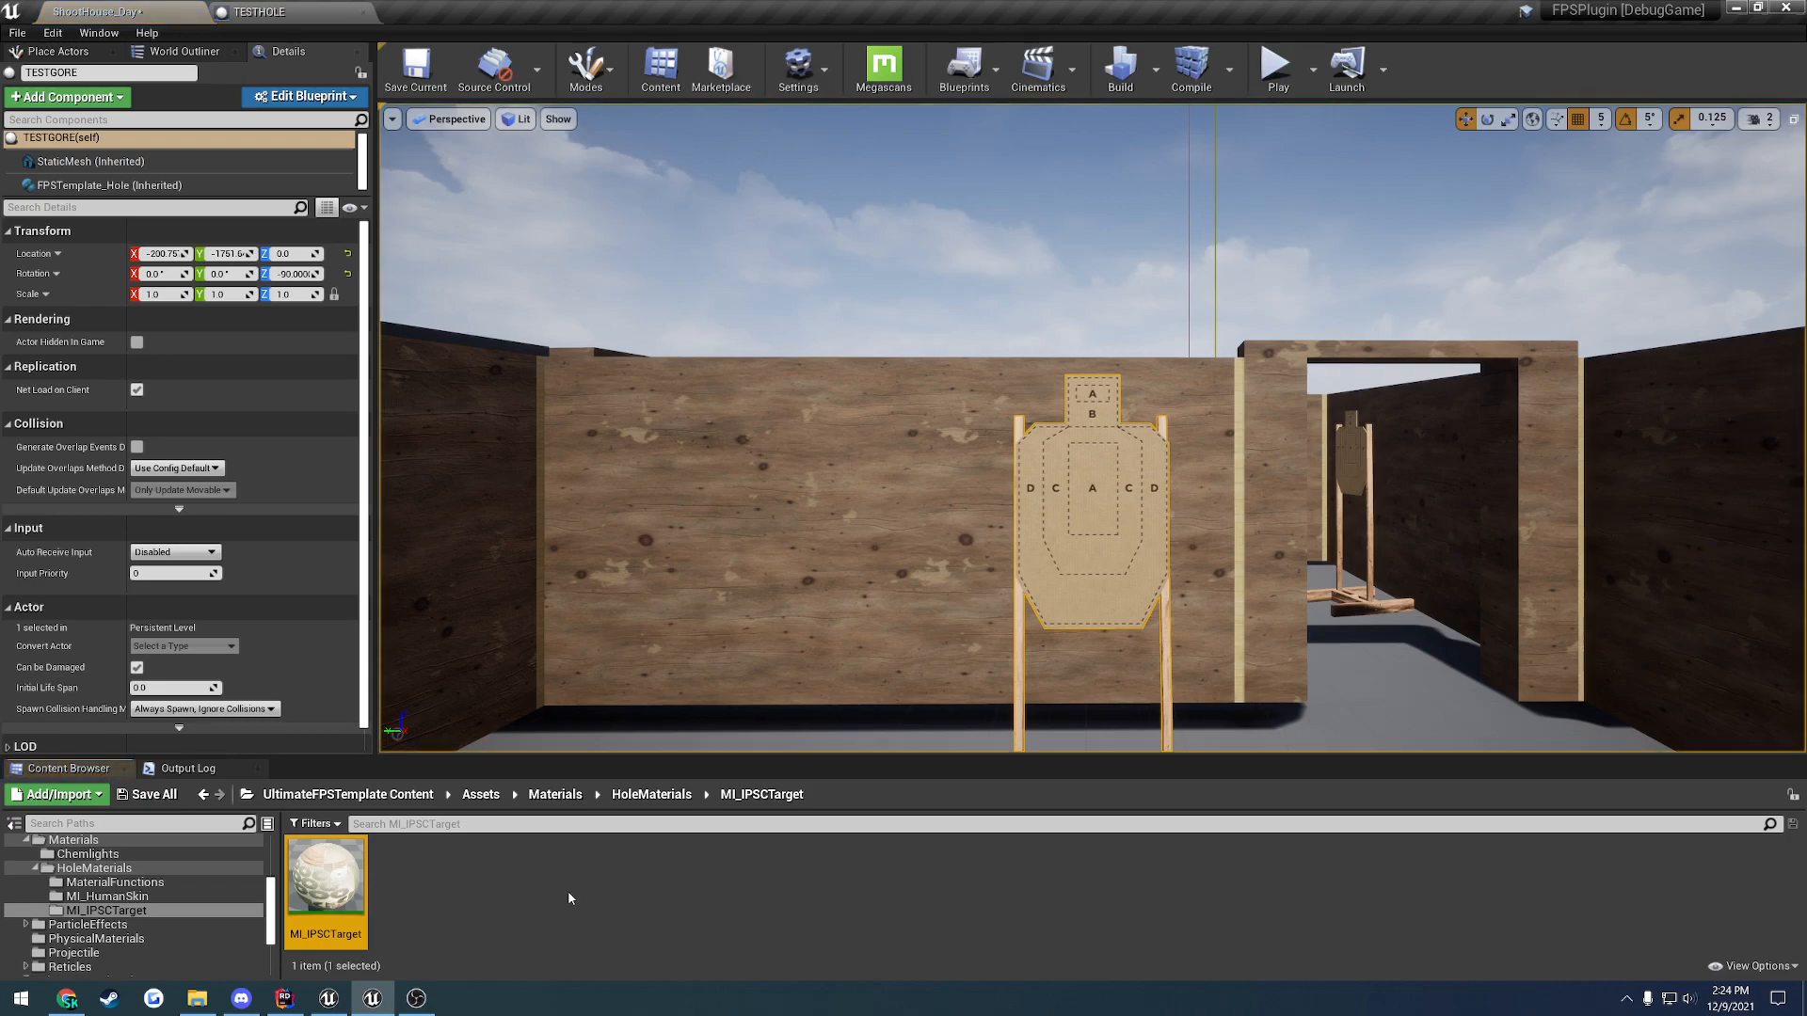
double_click(325, 875)
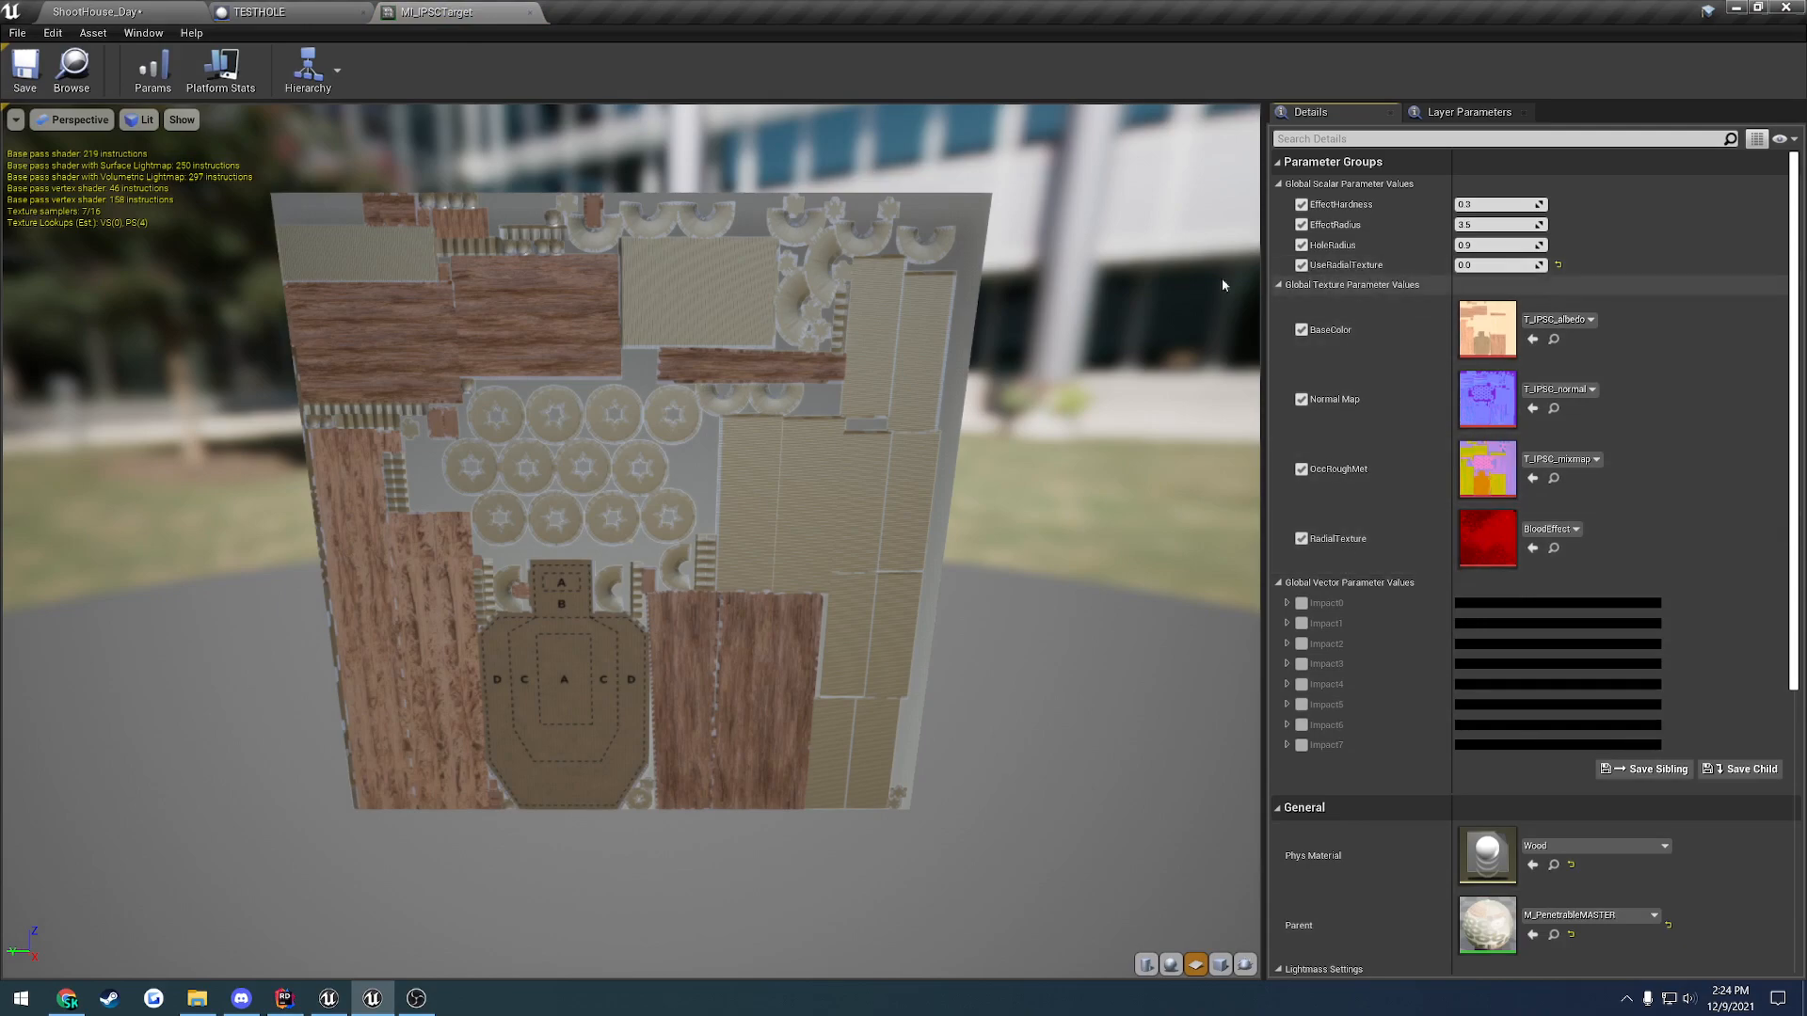
- Play the ShootHouse_Day level, shoot the target's centre zones, inspect the plain holes from near and far, and end the session
left_click(111, 13)
left_click(1278, 71)
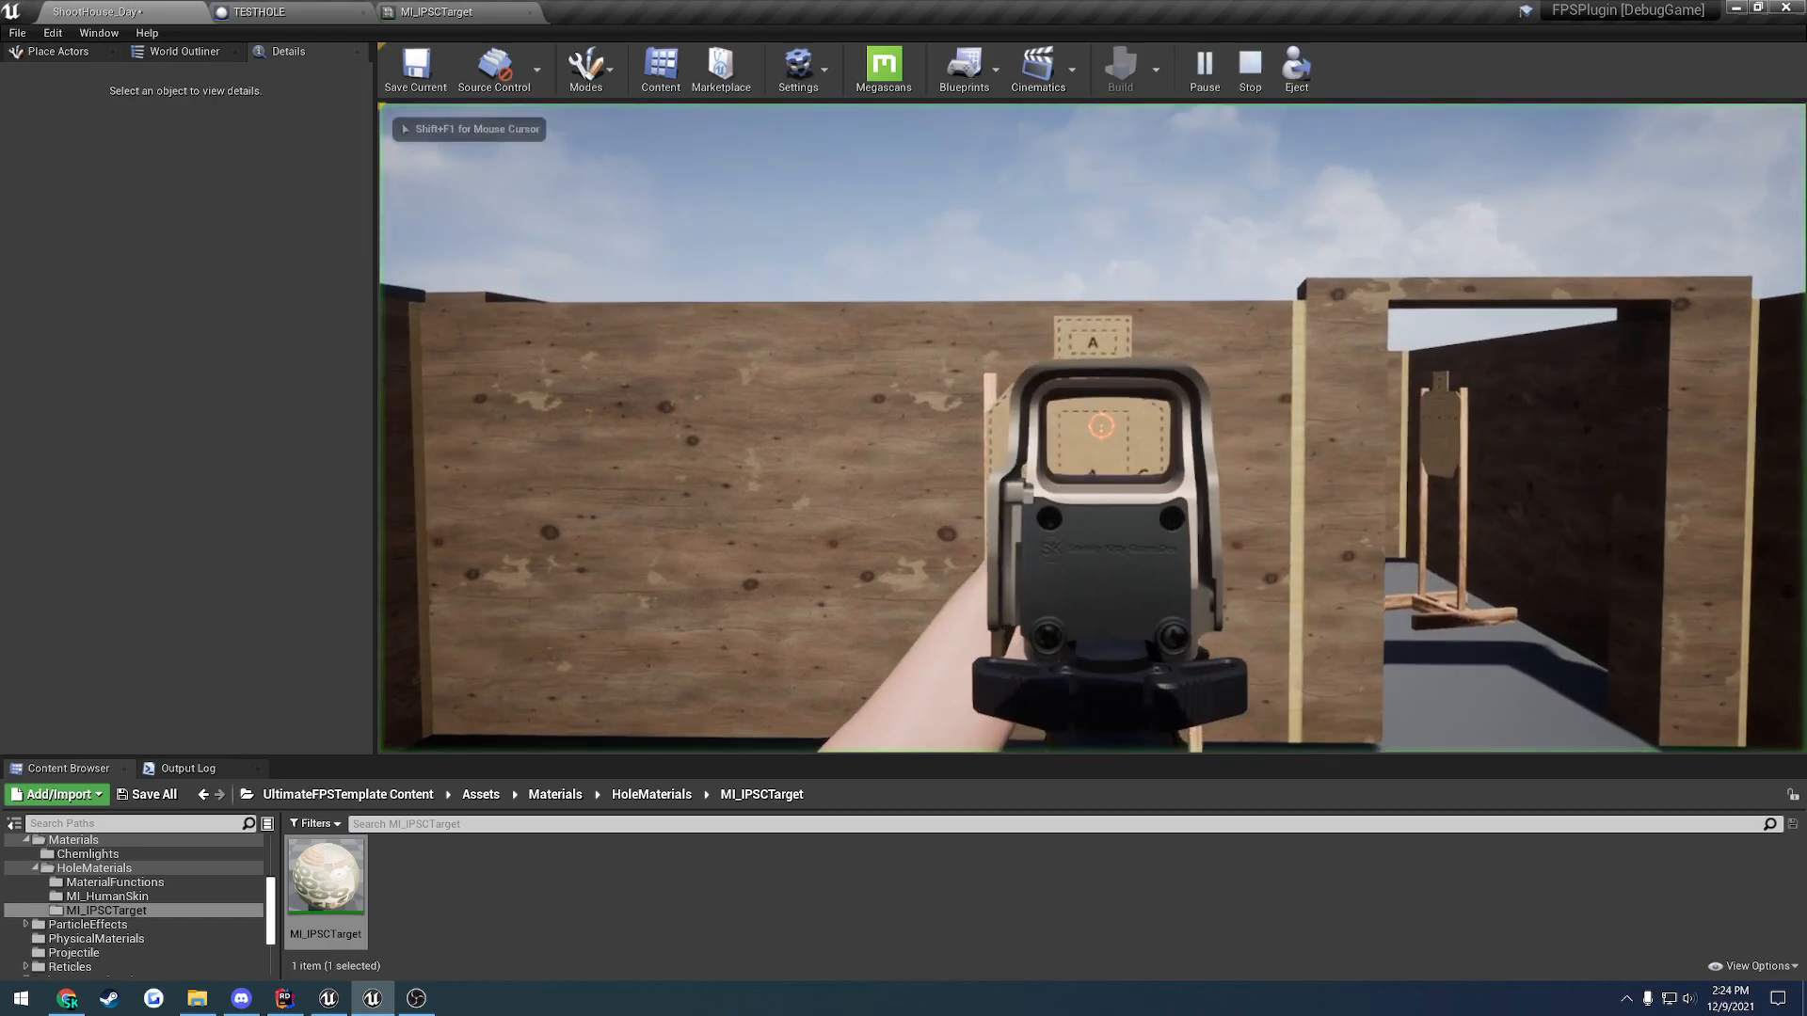
key("w")
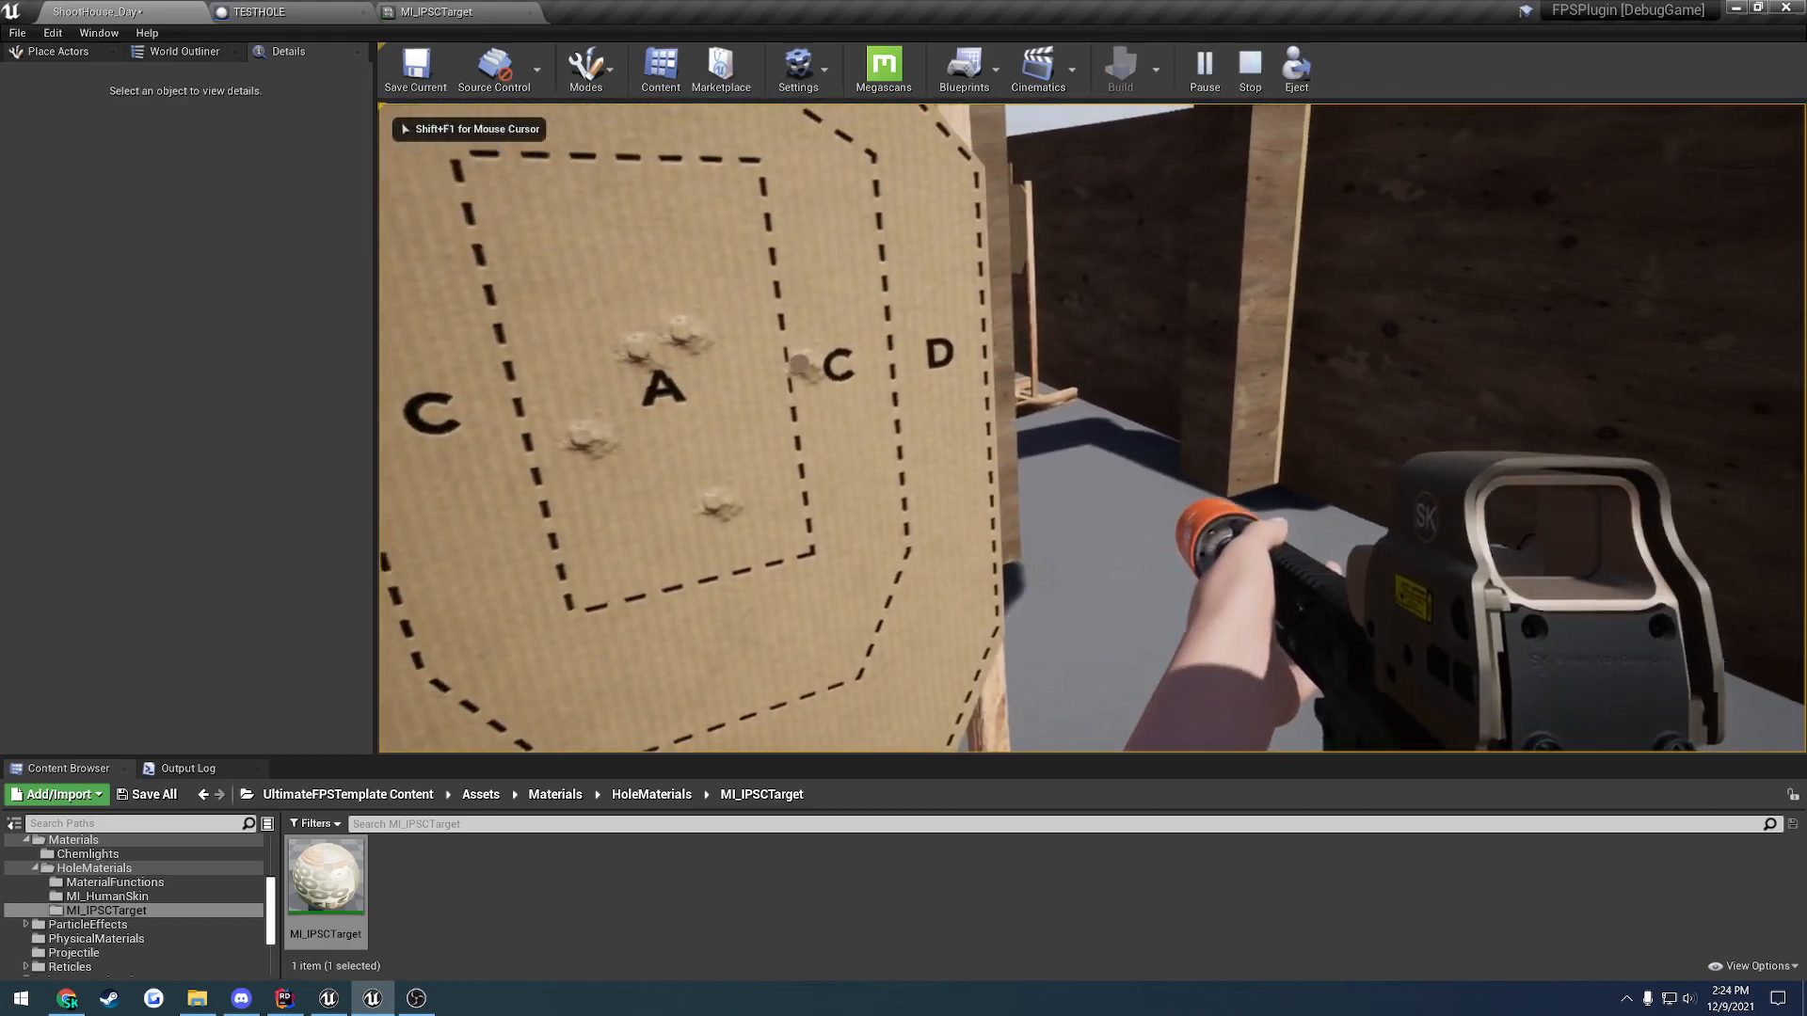
key("s")
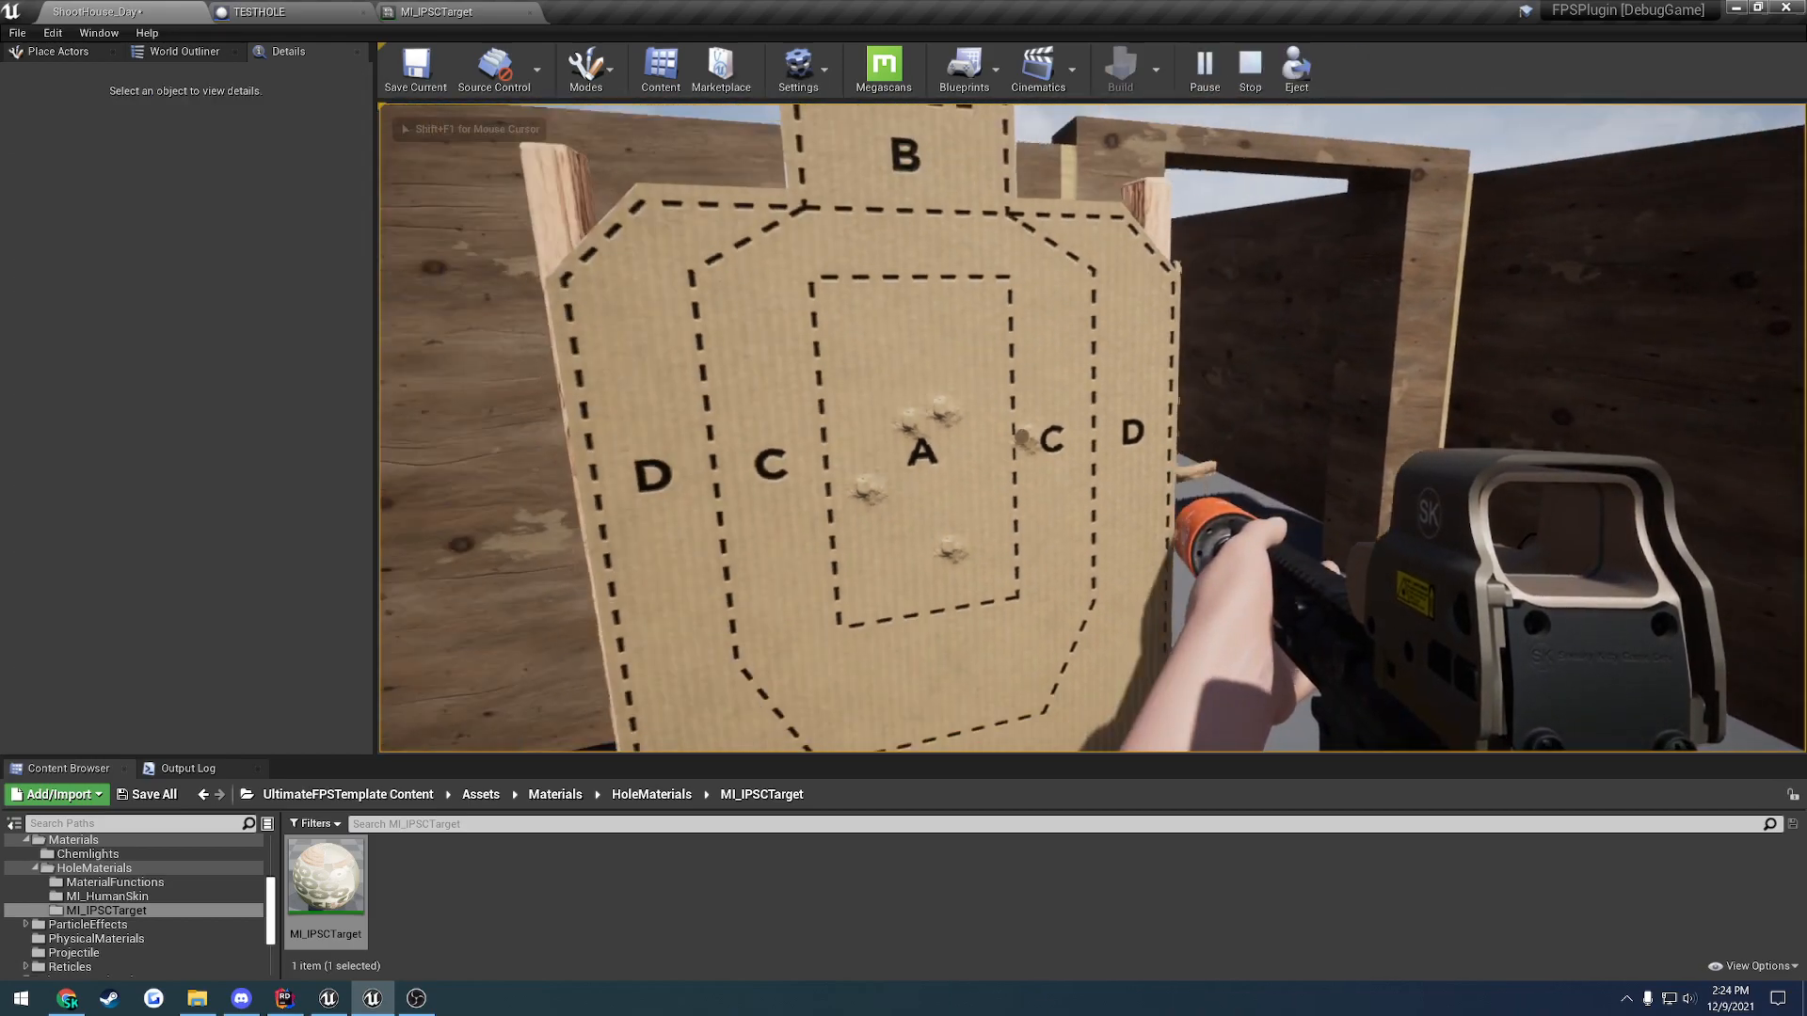
key("w")
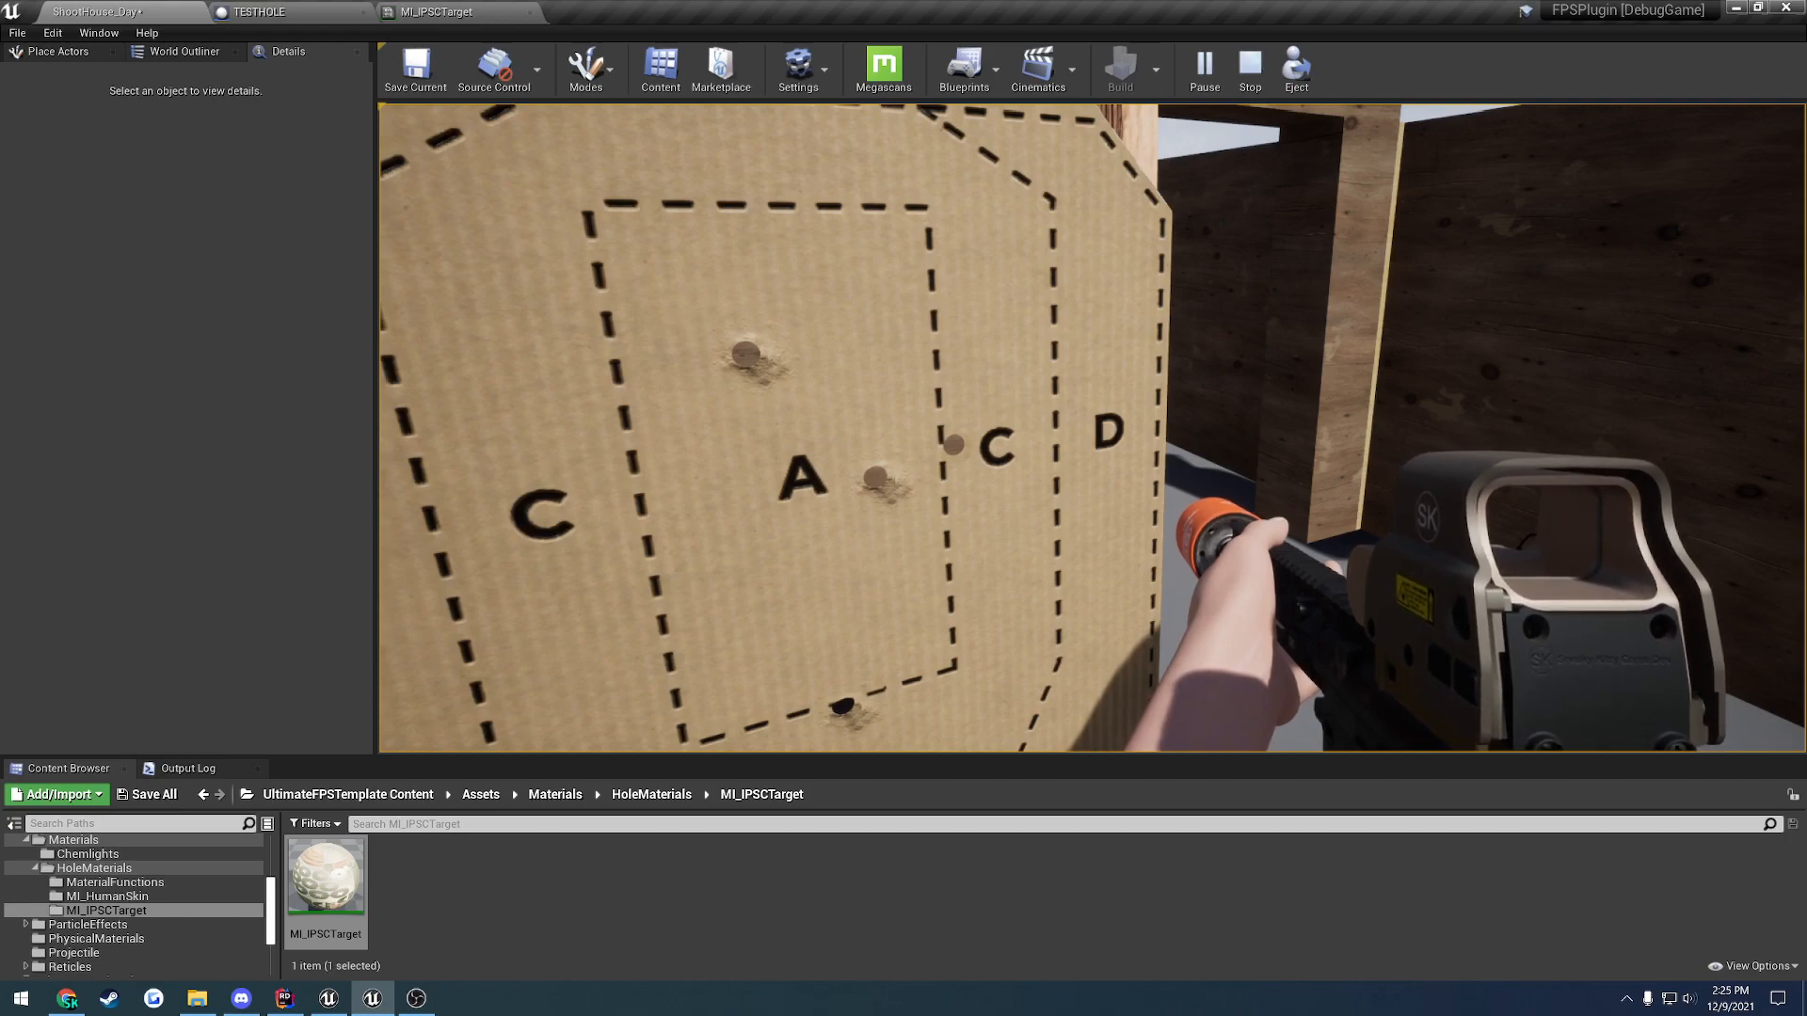
key("s")
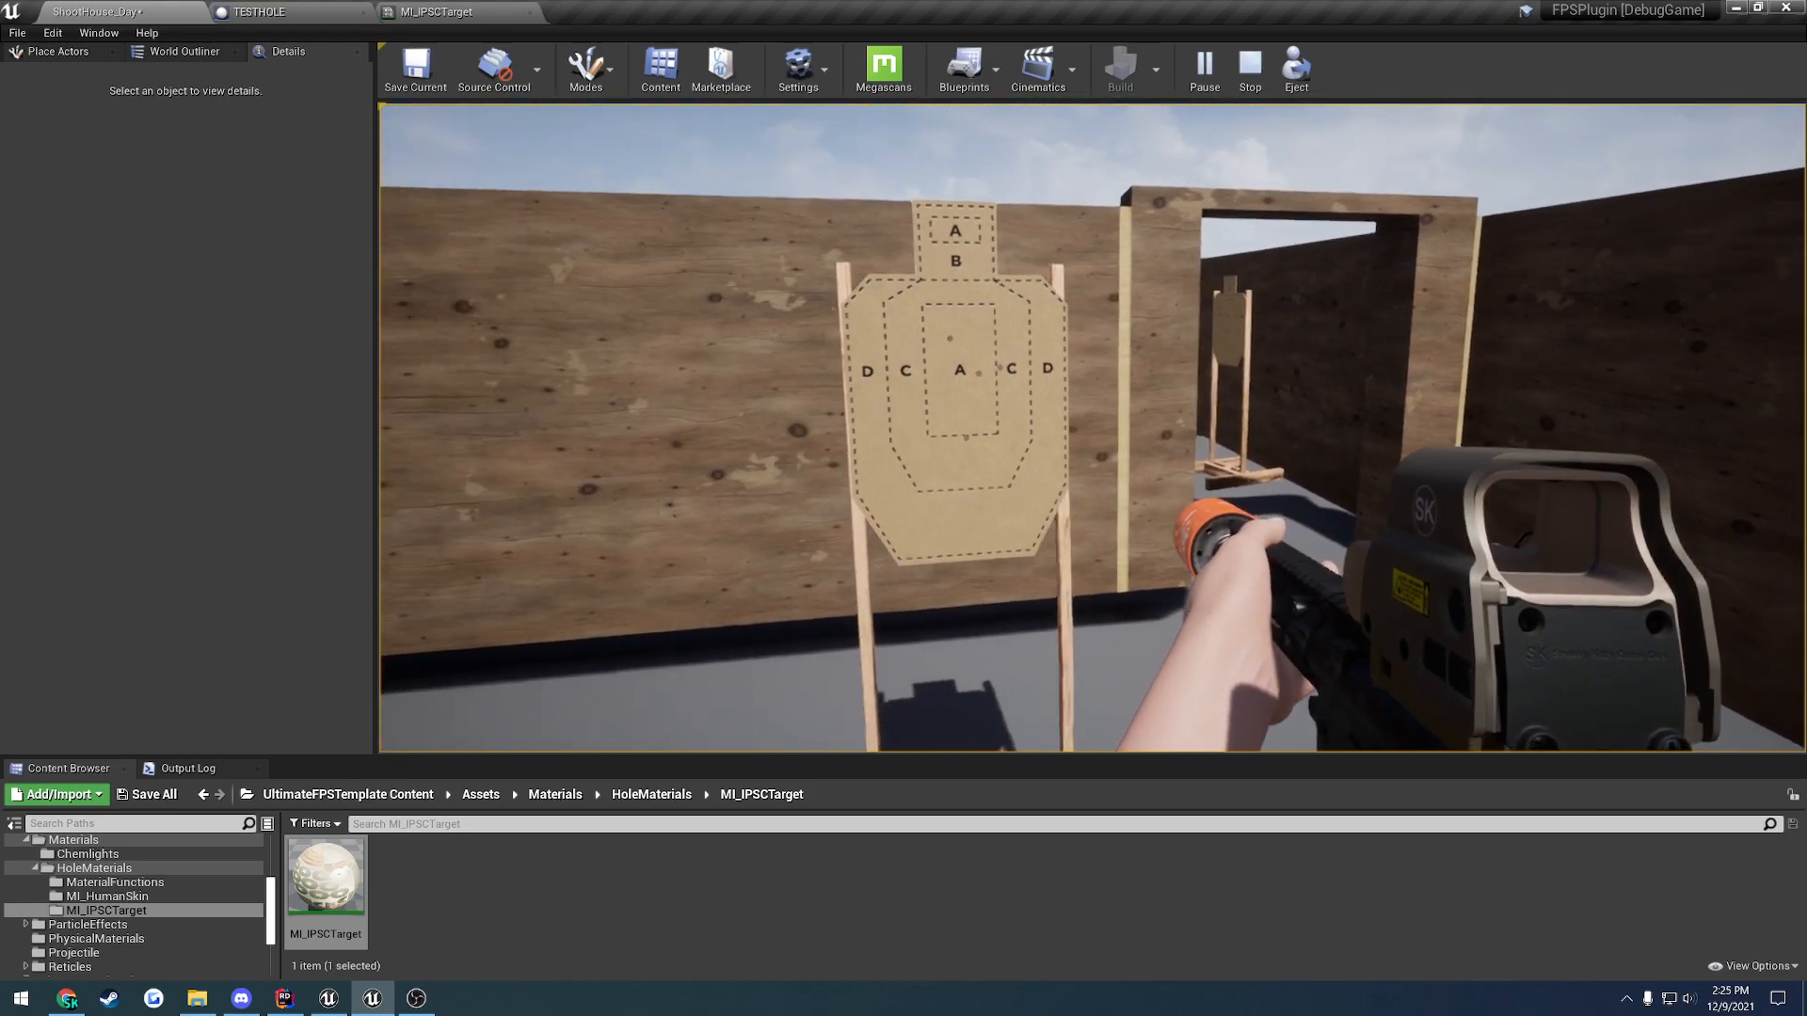
key("Escape")
- Reset UseRadialTexture of MI_IPSCTarget to its default of 1.0 and save the material instance
left_click(461, 11)
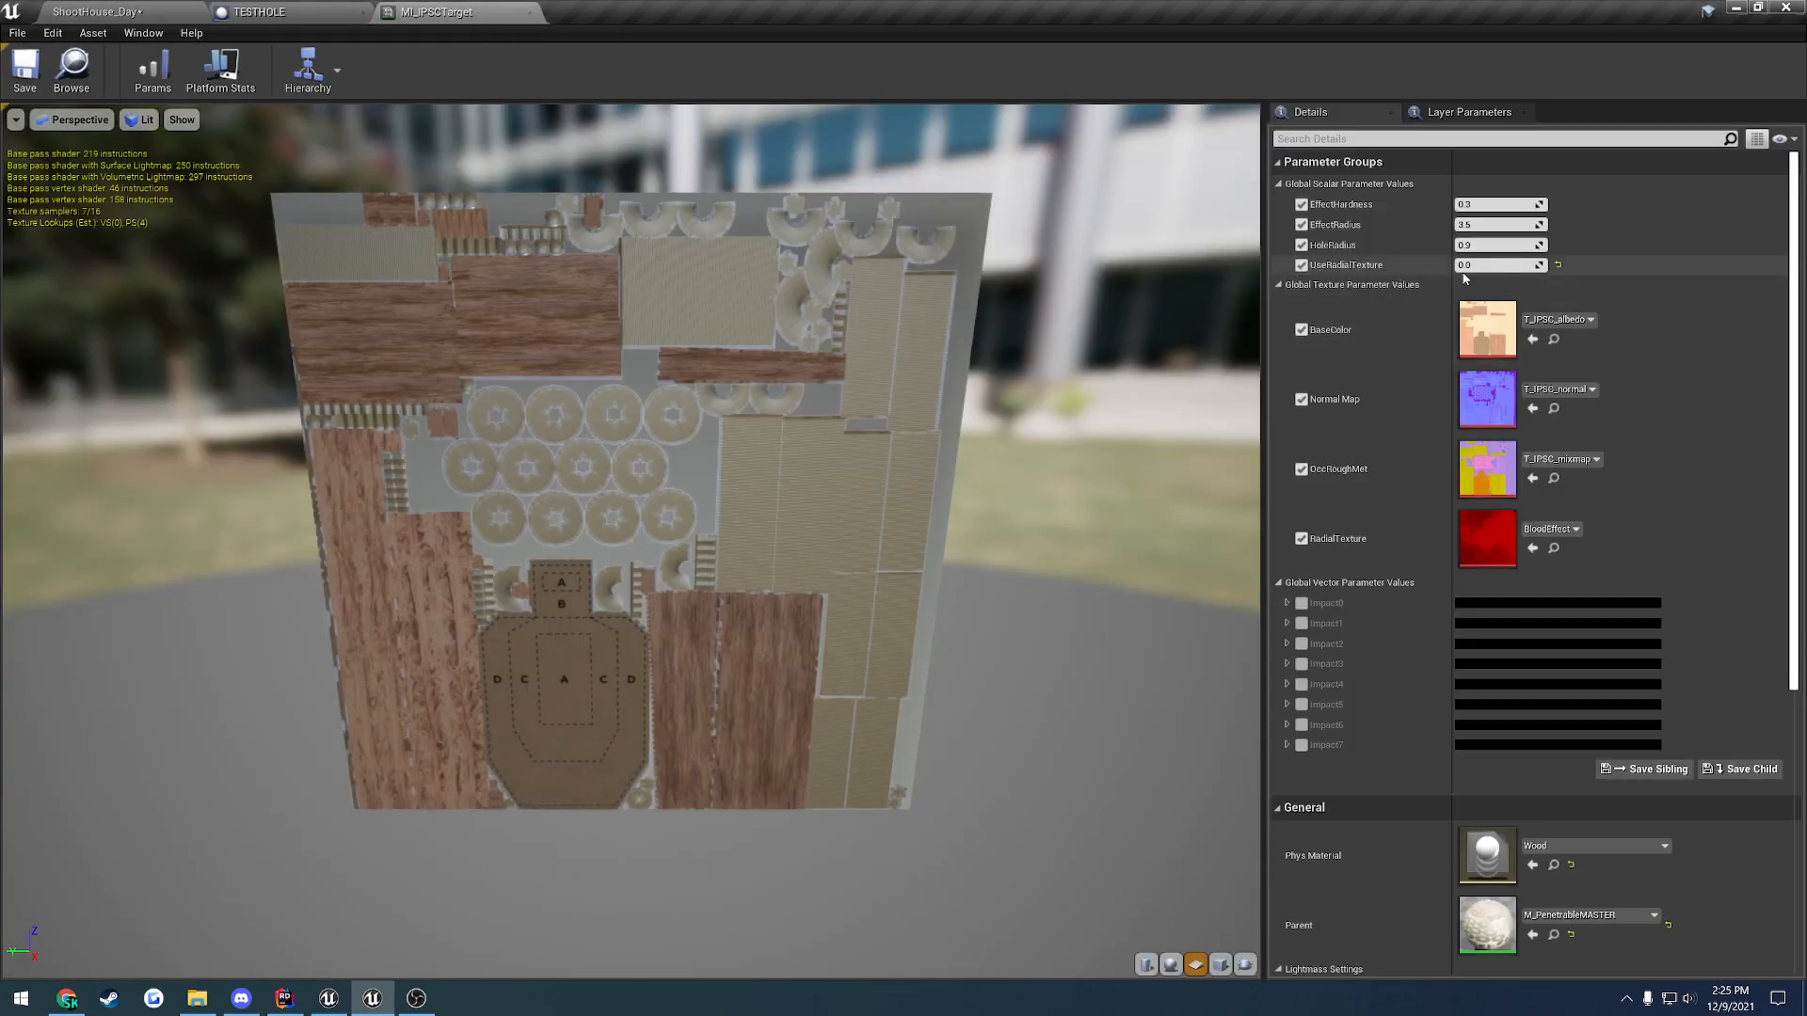
left_click(1559, 266)
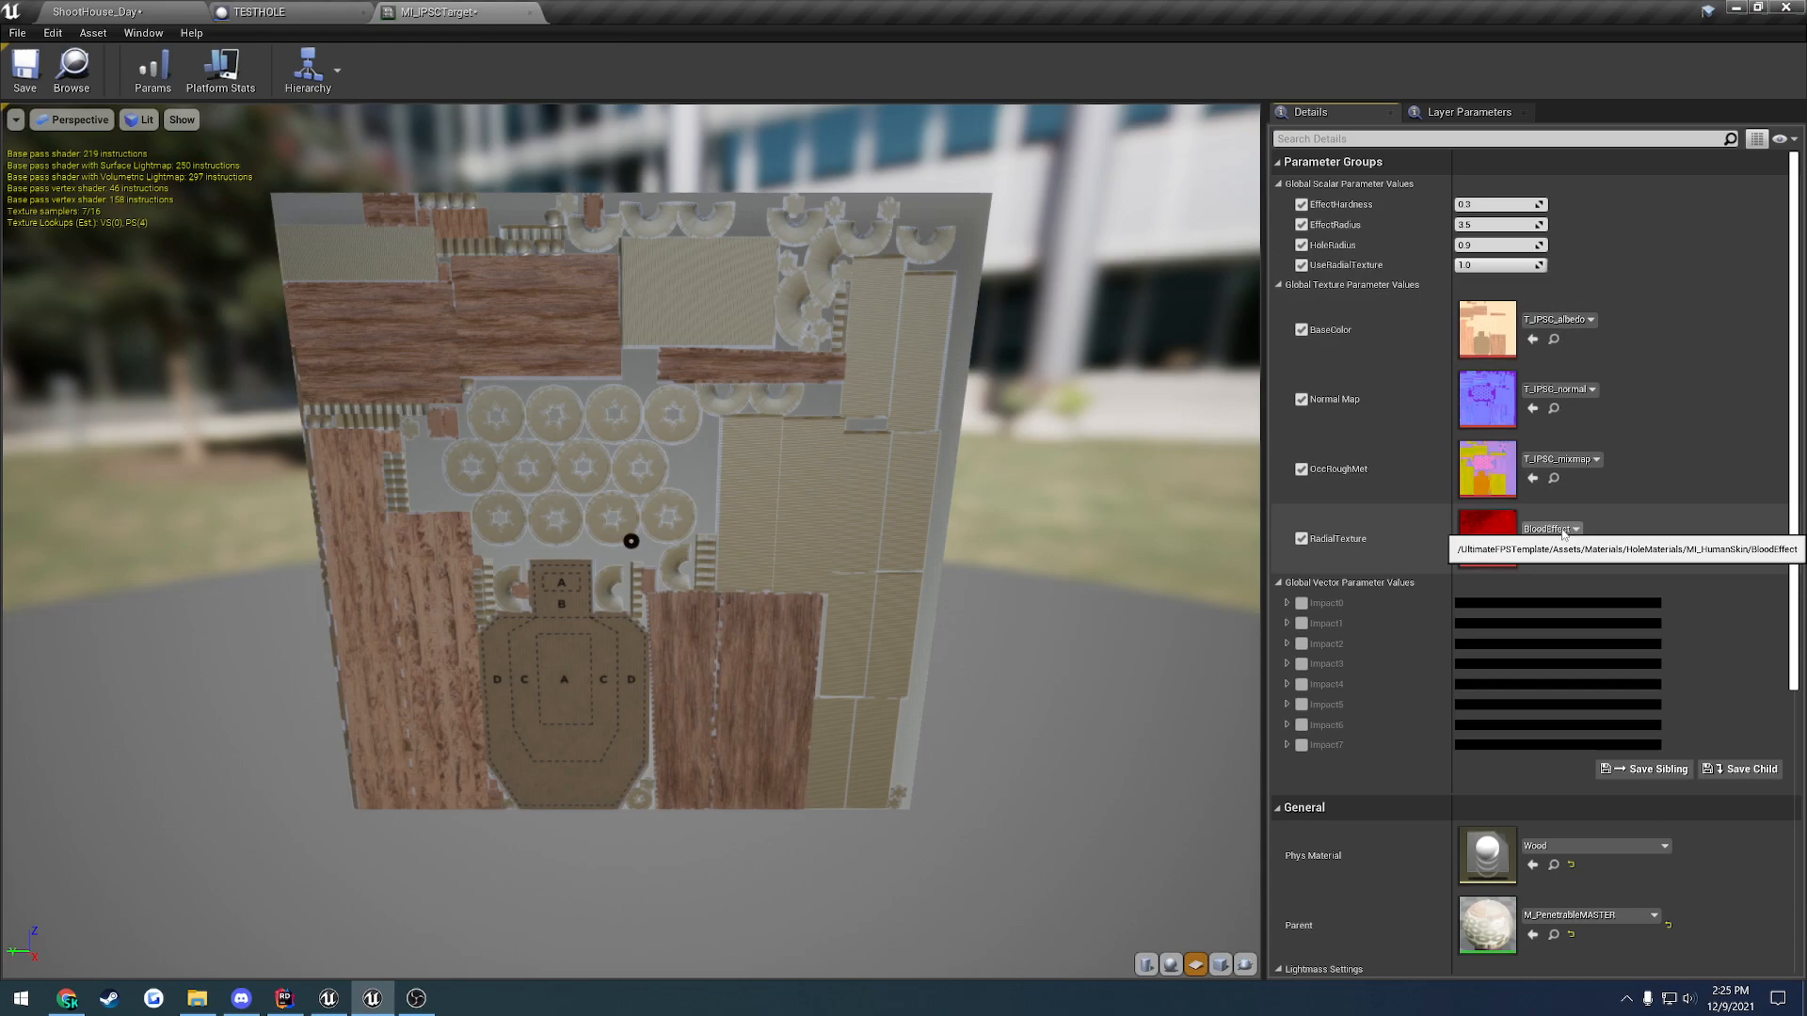
left_click(24, 66)
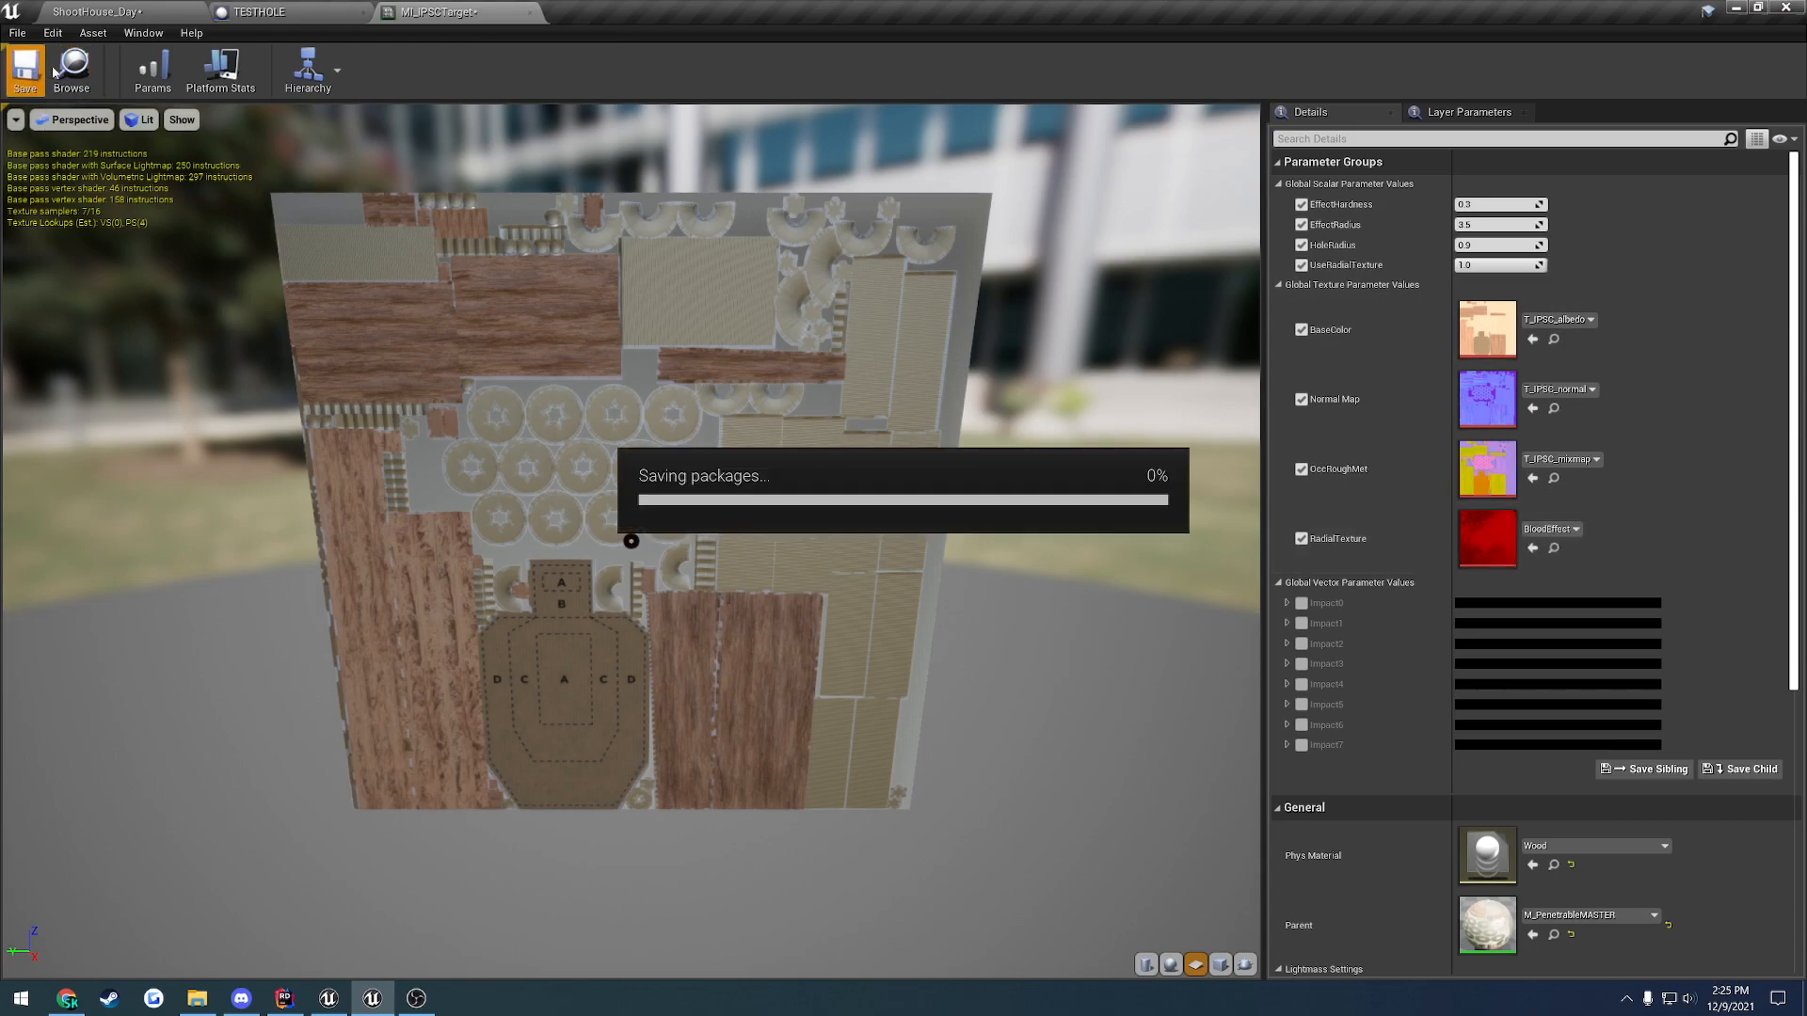
- Play the ShootHouse_Day level again and fire a spread of shots across the target's body while approaching it
left_click(99, 11)
left_click(1276, 66)
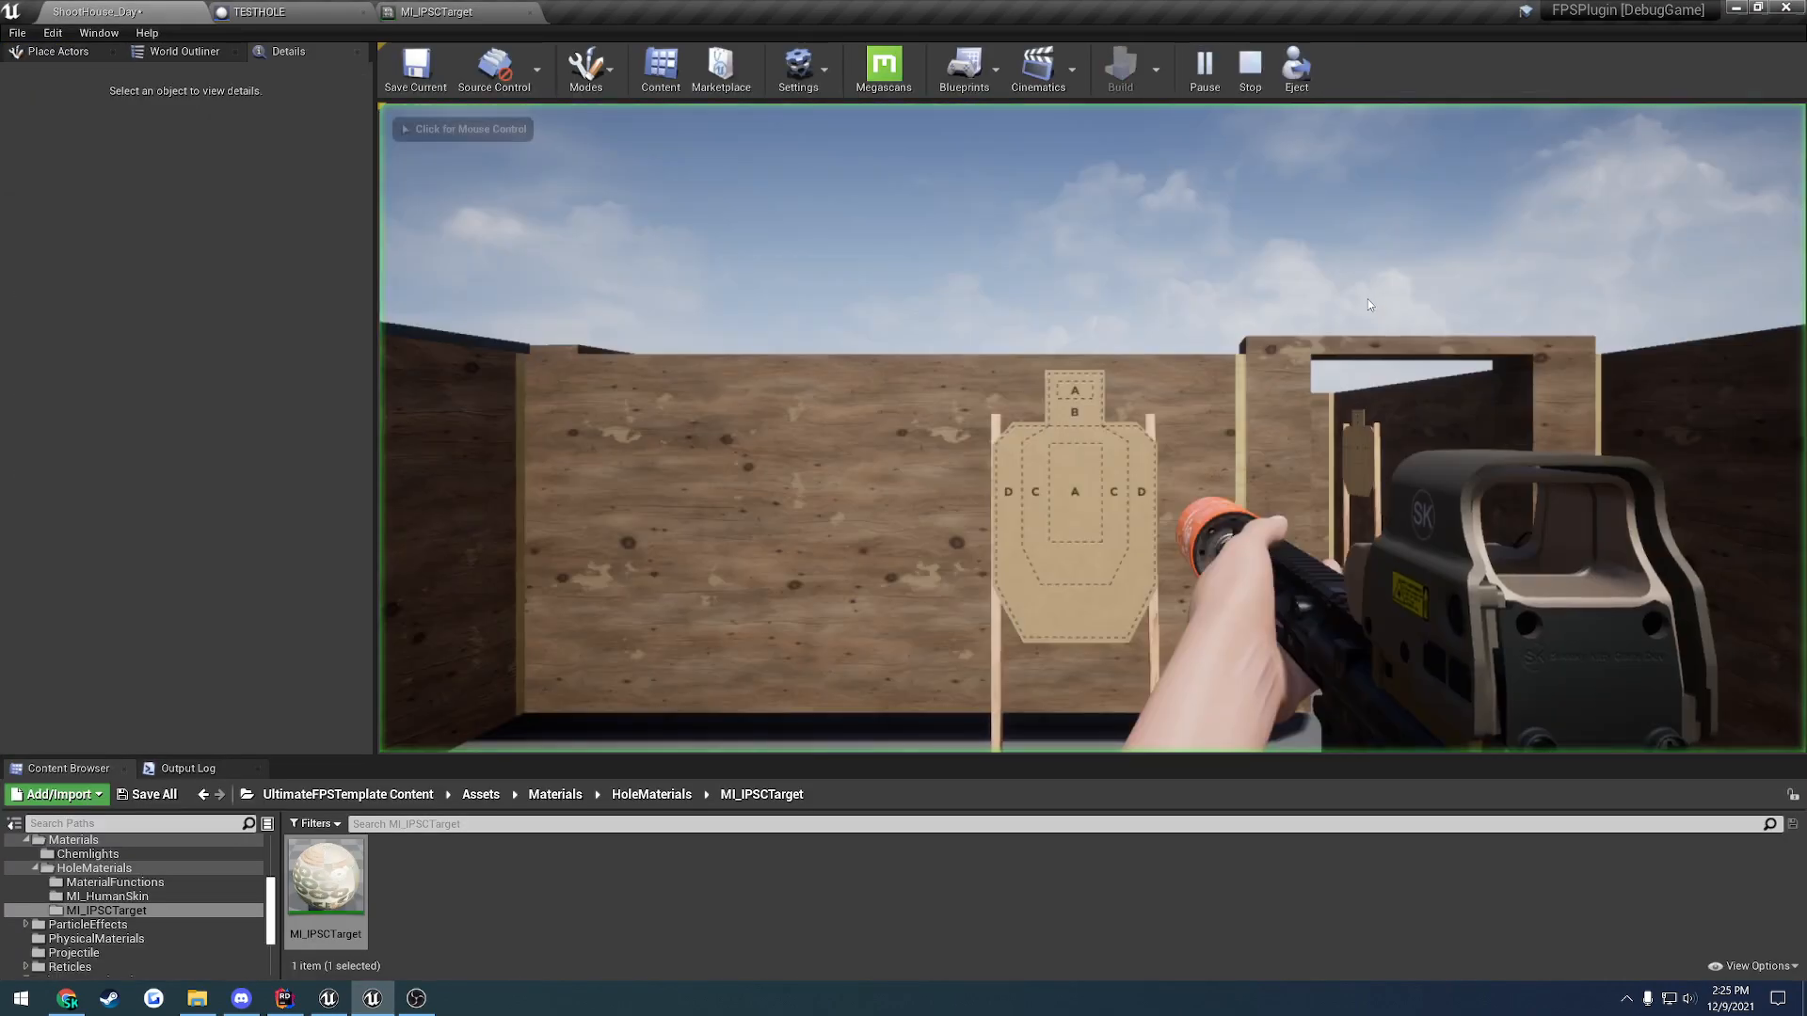
left_click(1092, 428)
left_click(1092, 428)
left_click(1092, 428)
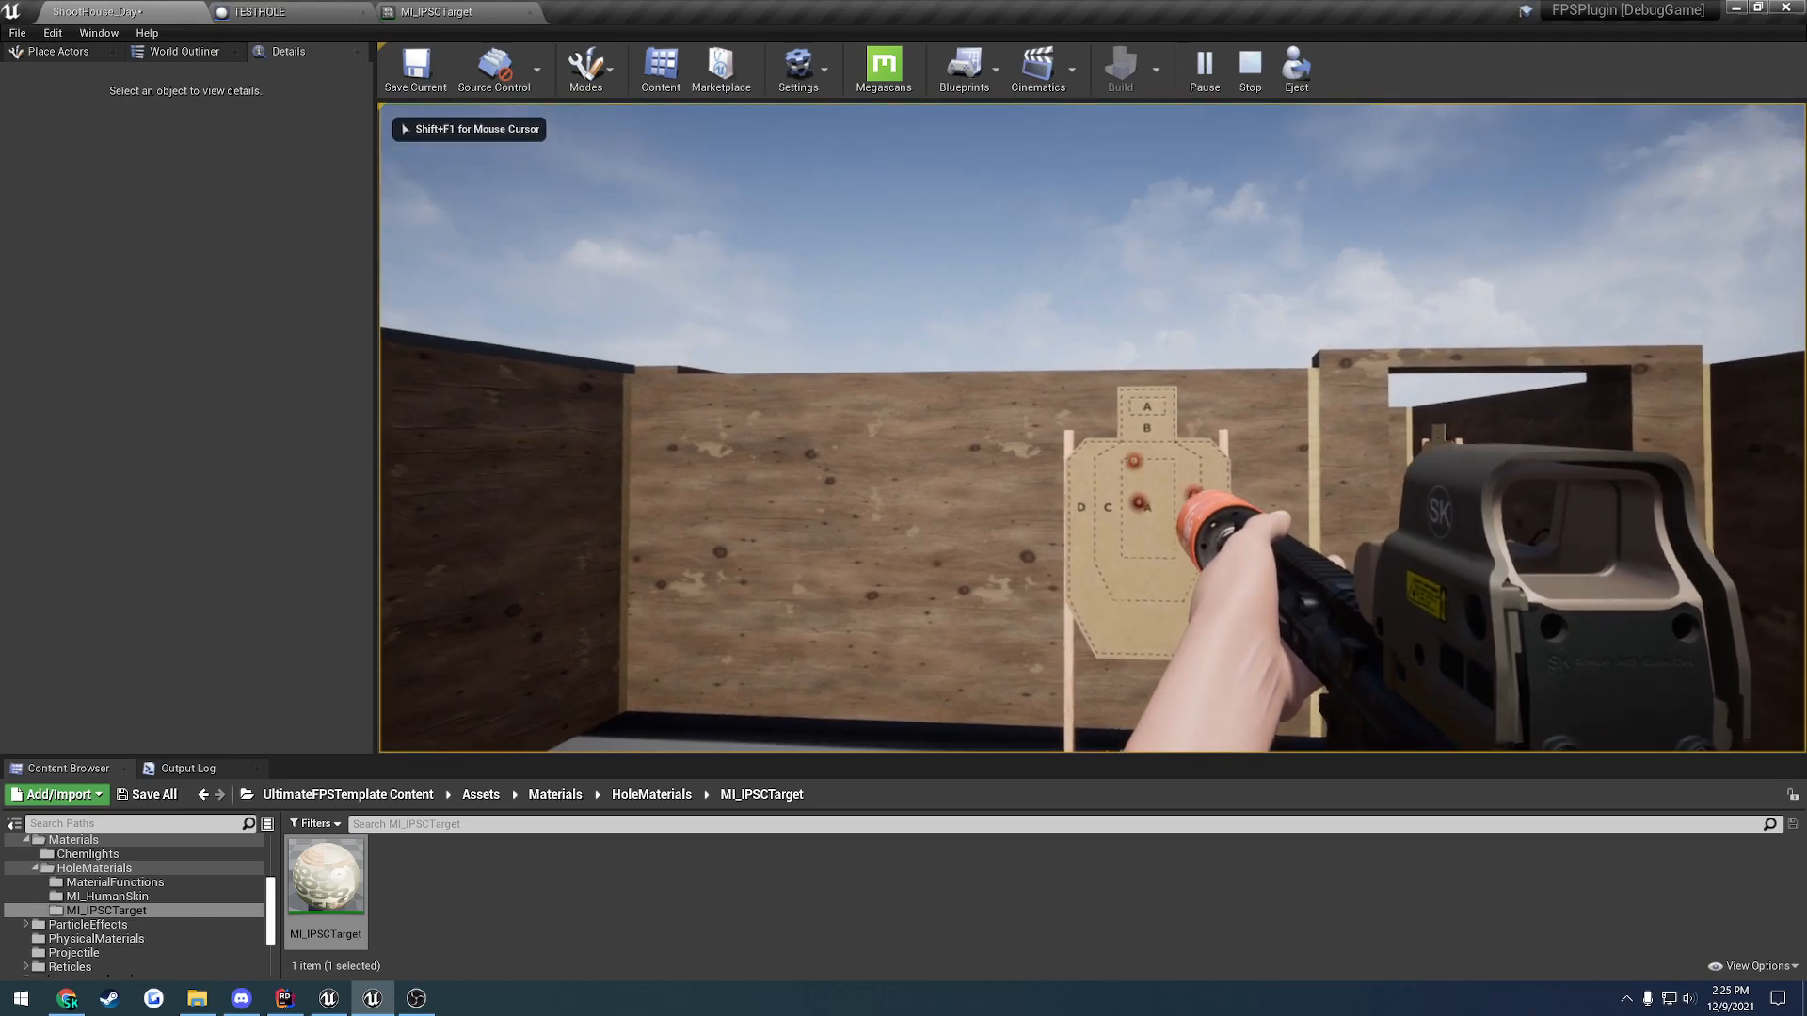
left_click(1092, 428)
left_click(1092, 429)
left_click(1092, 429)
left_click(1092, 428)
key("w")
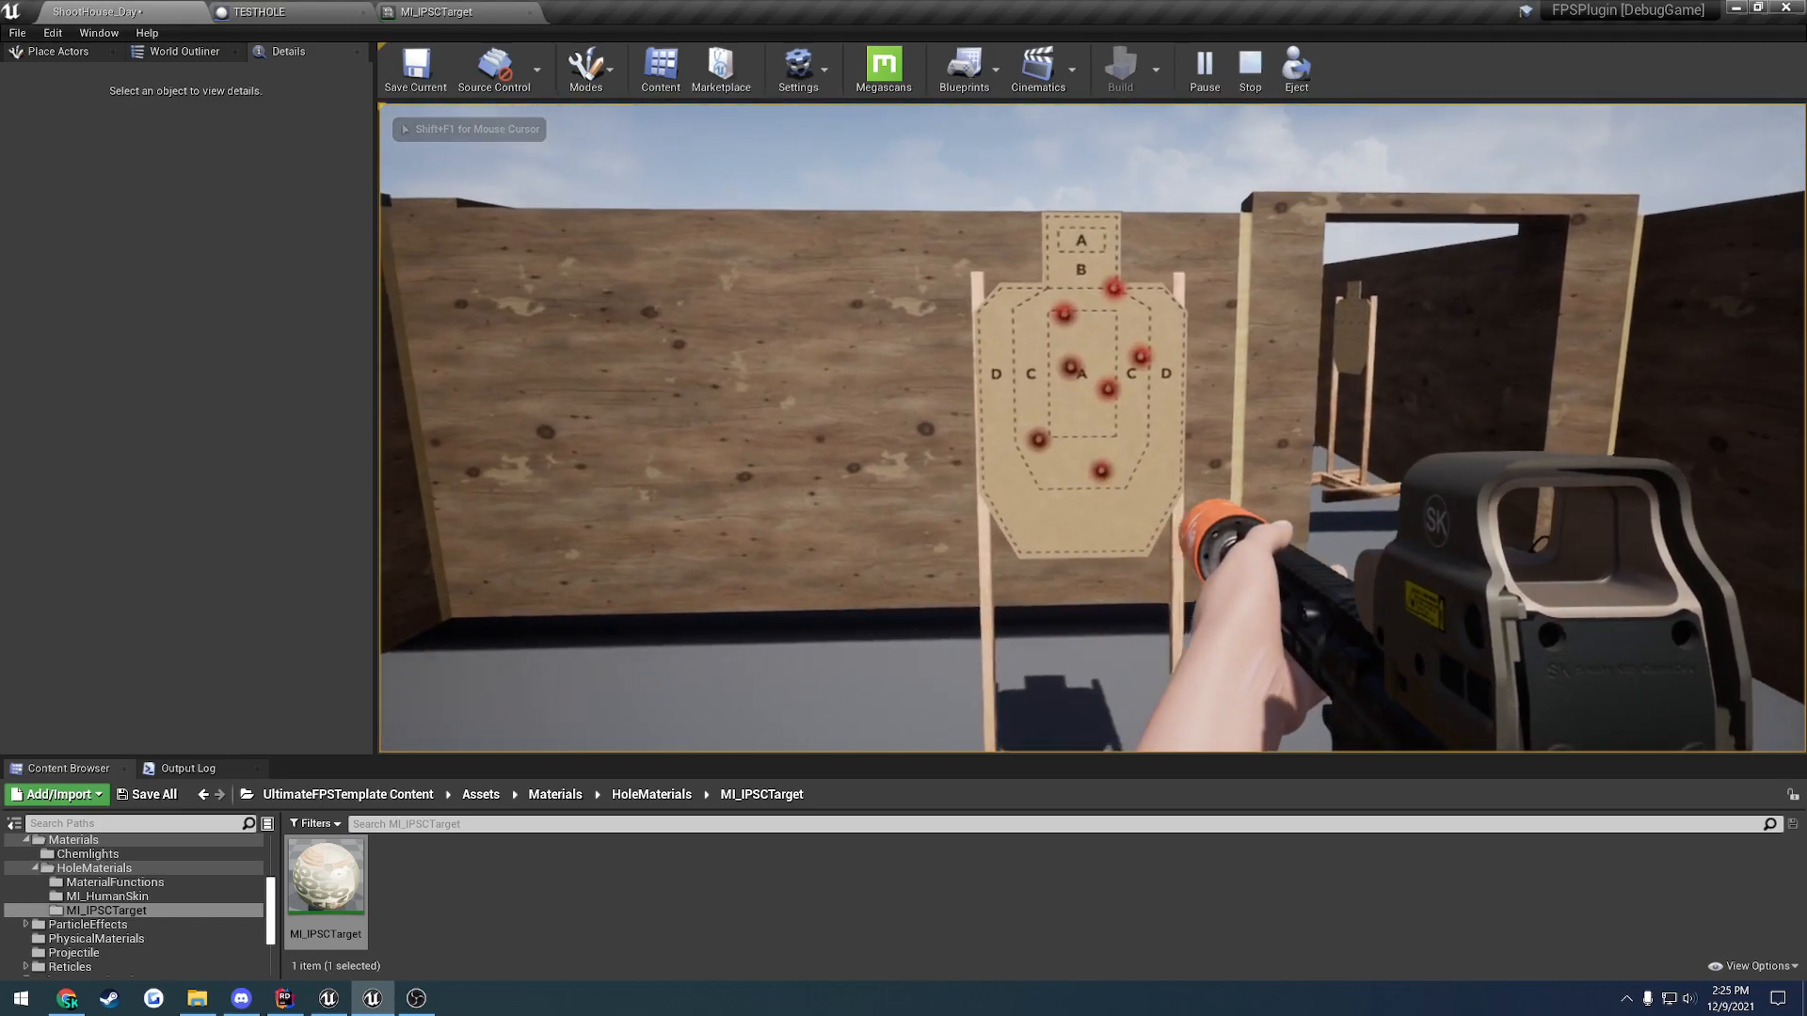
left_click(1092, 429)
left_click(1092, 428)
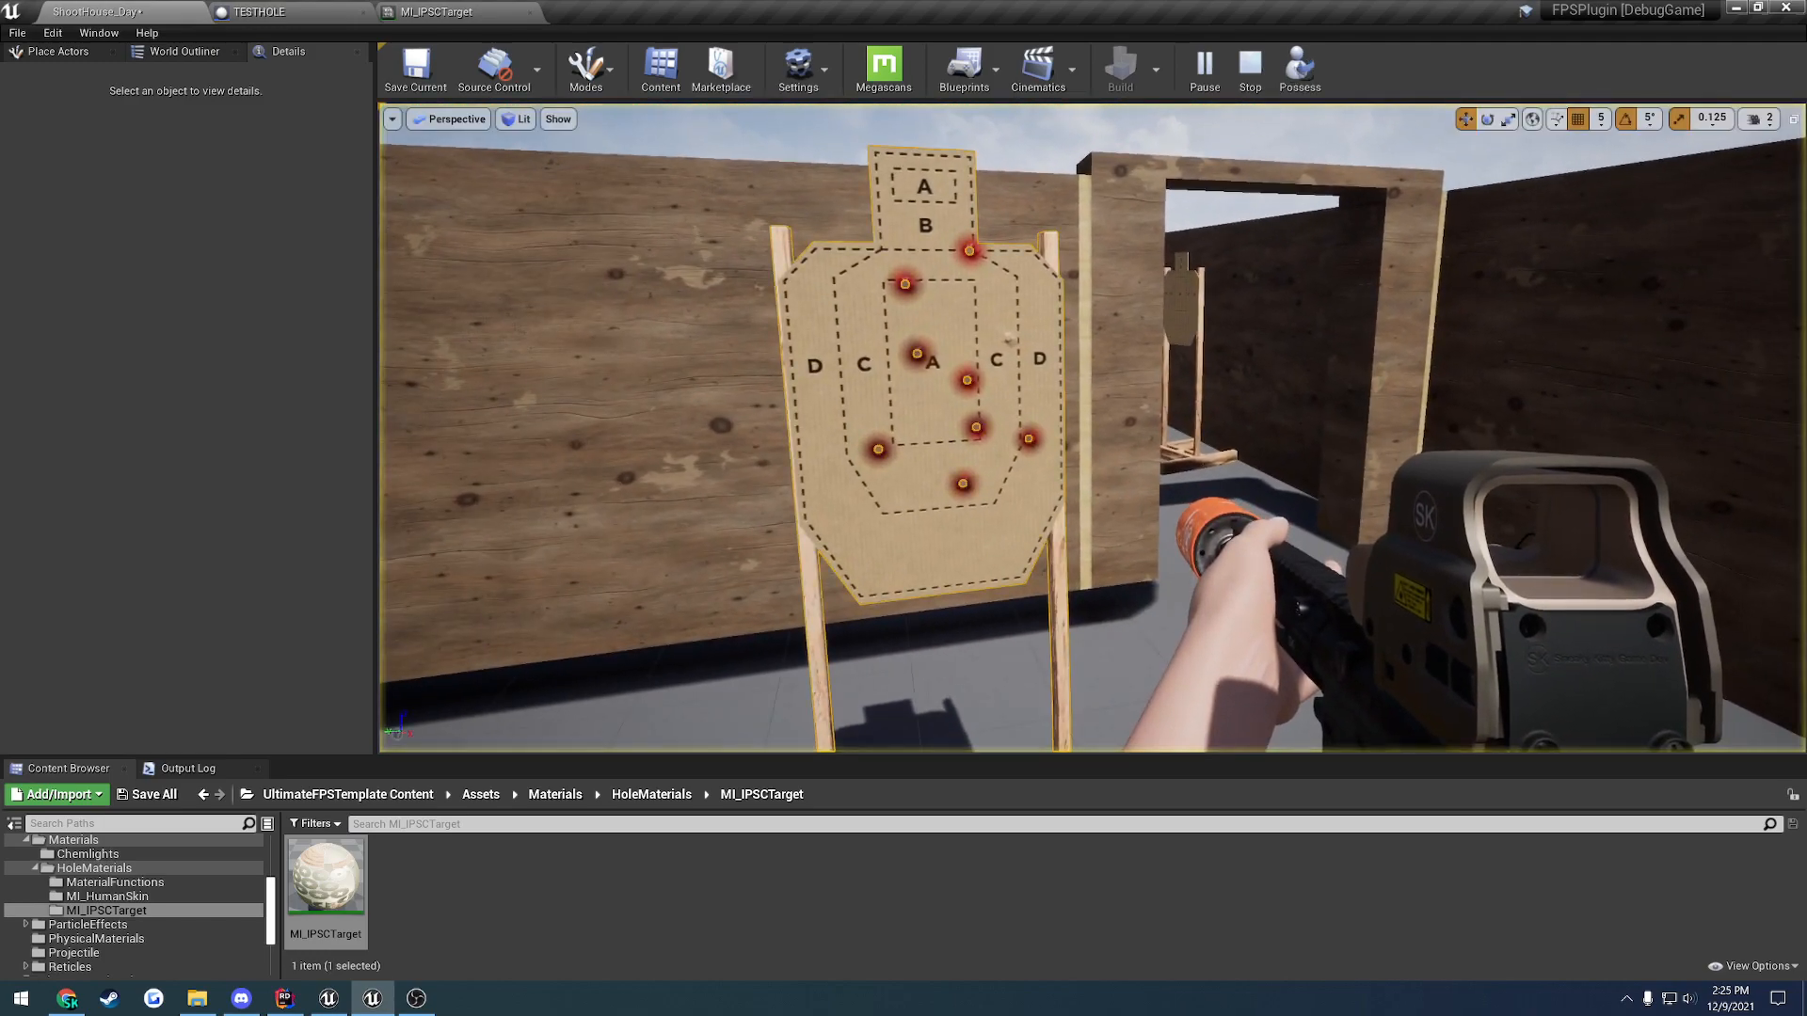
- Fly the ejected camera up to the target and examine the bullet holes and their radial effect from the front and the side
key("w")
right_click_drag(1402, 302, 856, 280)
left_click(1402, 302)
left_click(1402, 302)
key("w")
key("d")
key("a")
key("q")
key("d")
key("e")
key("d")
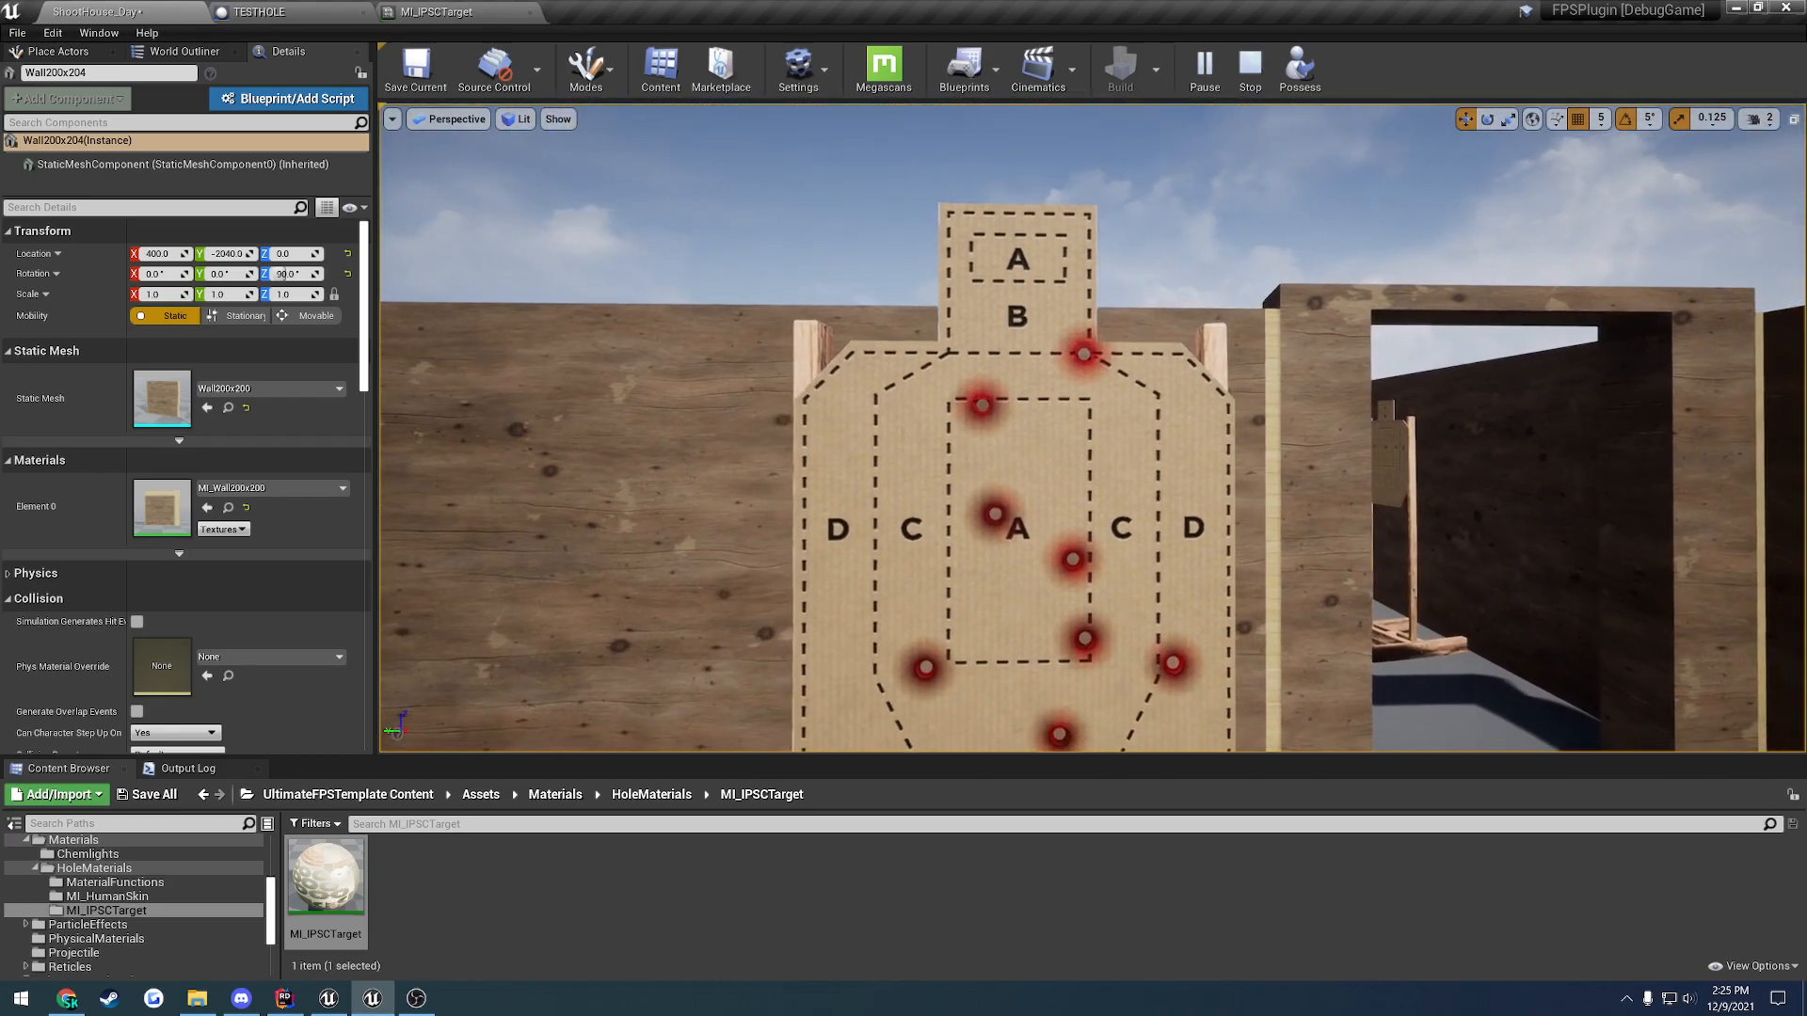
key("q")
right_click_drag(856, 280, 859, 318)
key("e")
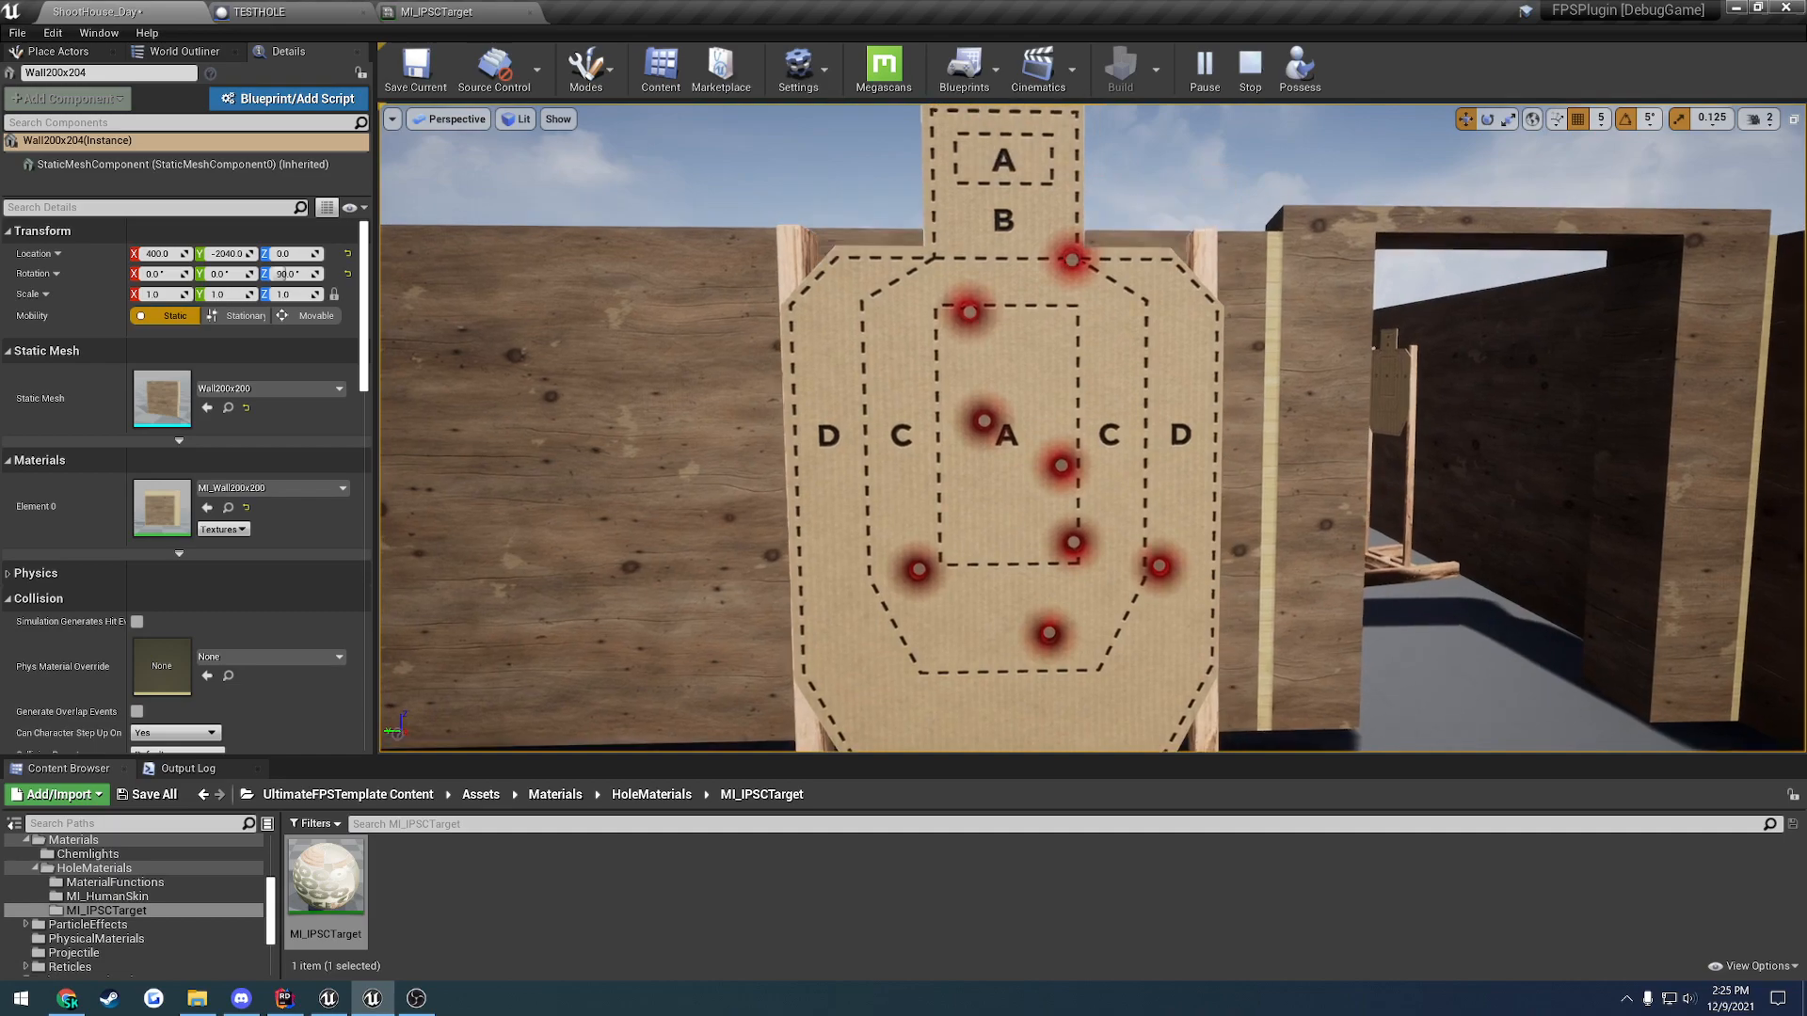
key("a")
right_click_drag(1201, 368, 1242, 369)
key("w")
key("a")
key("a")
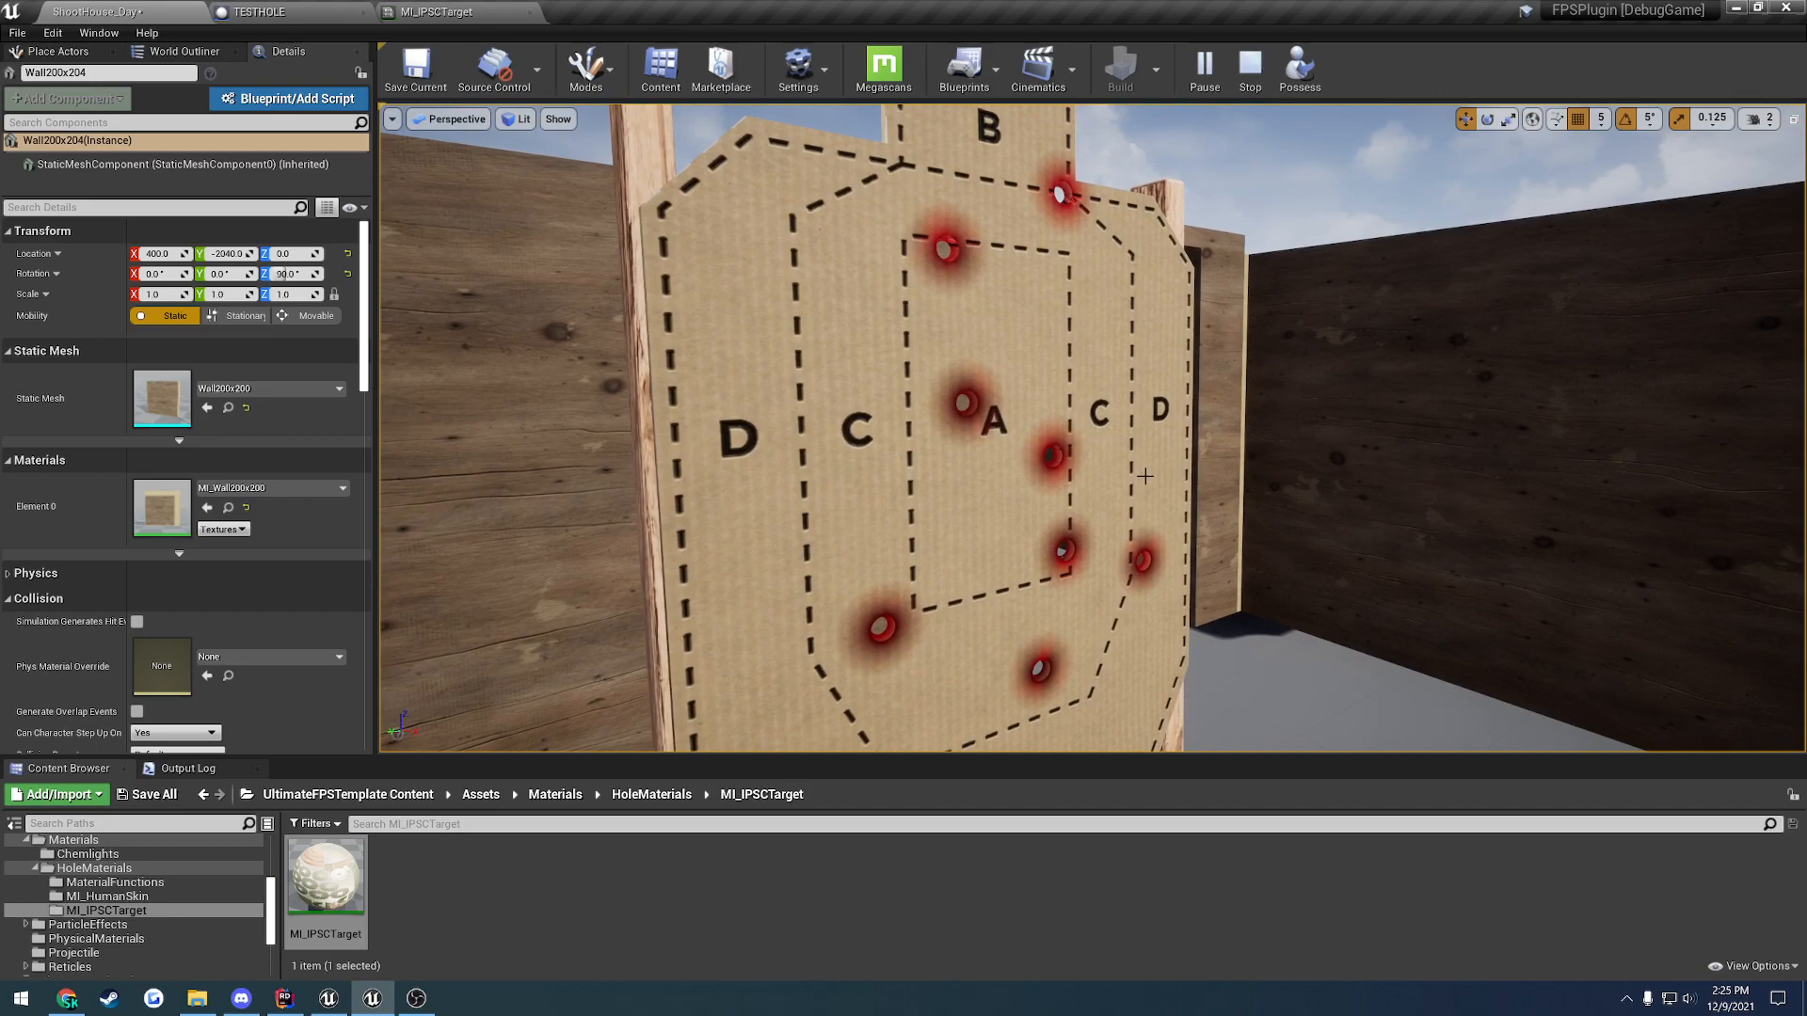
- Set RadialTexture of MI_IPSCTarget to the BulletHole texture and inspect the effect around the target's holes in the running level
left_click(437, 12)
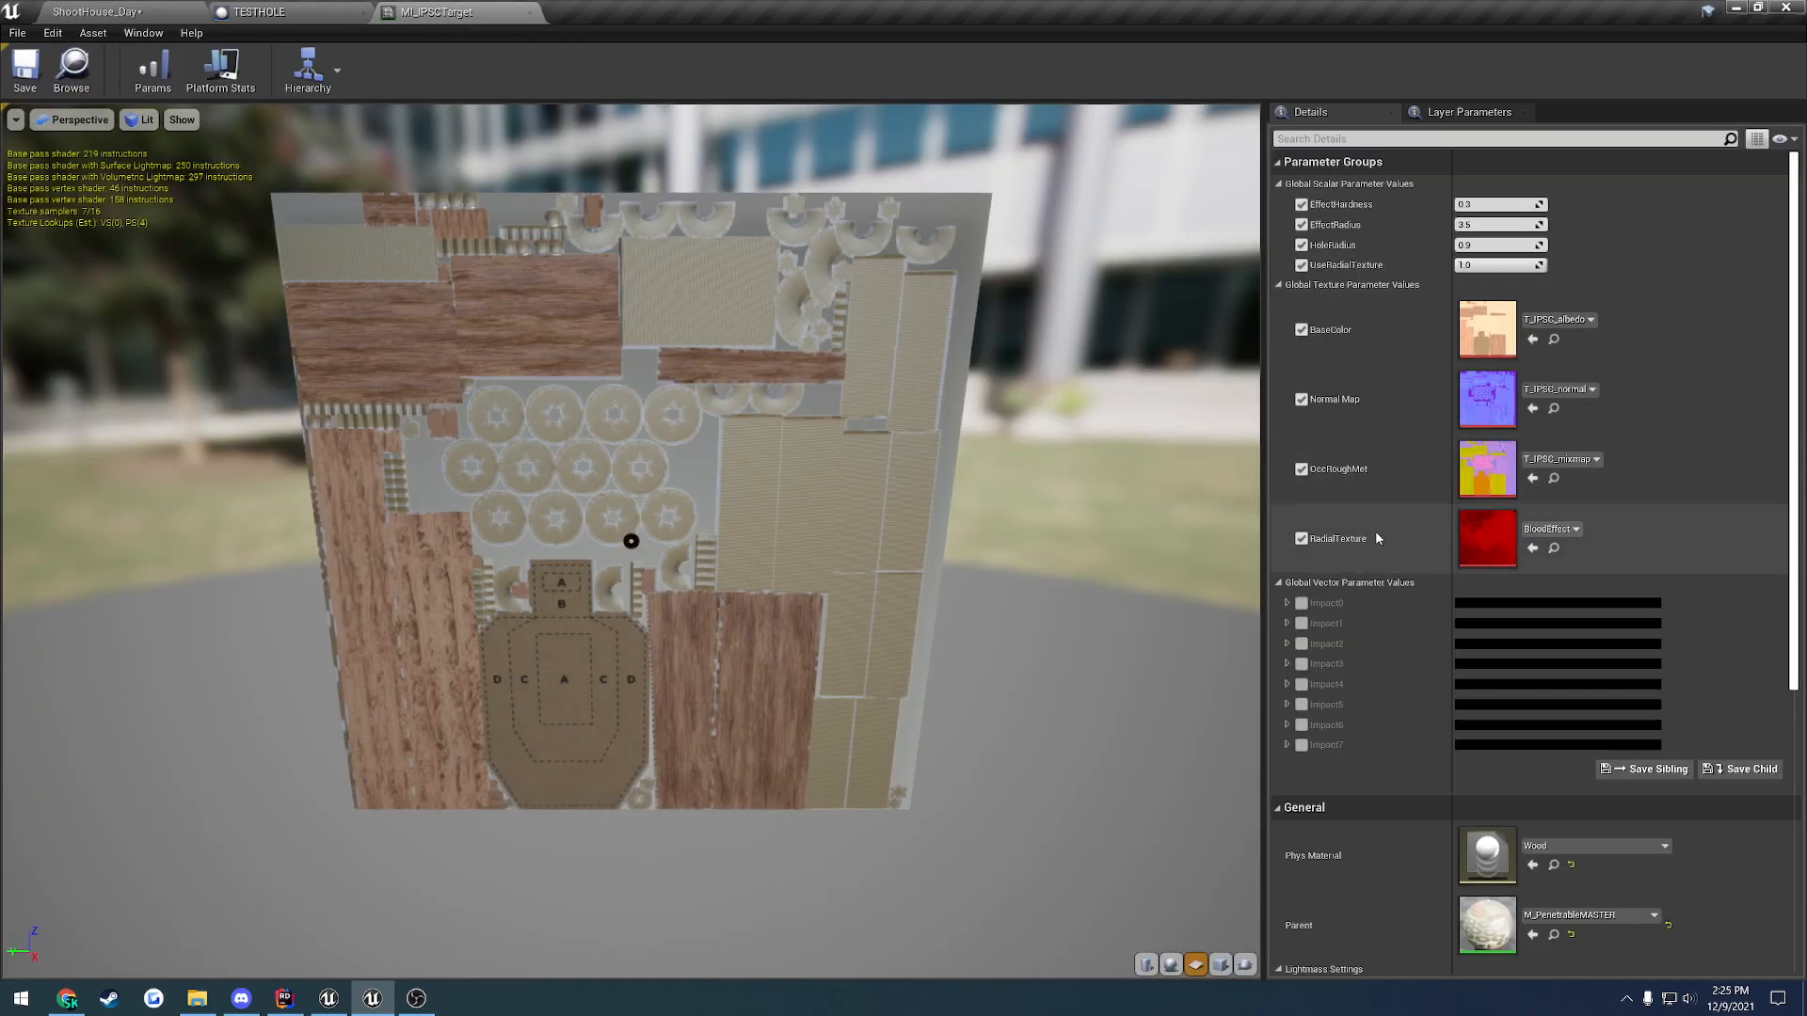
left_click(1556, 531)
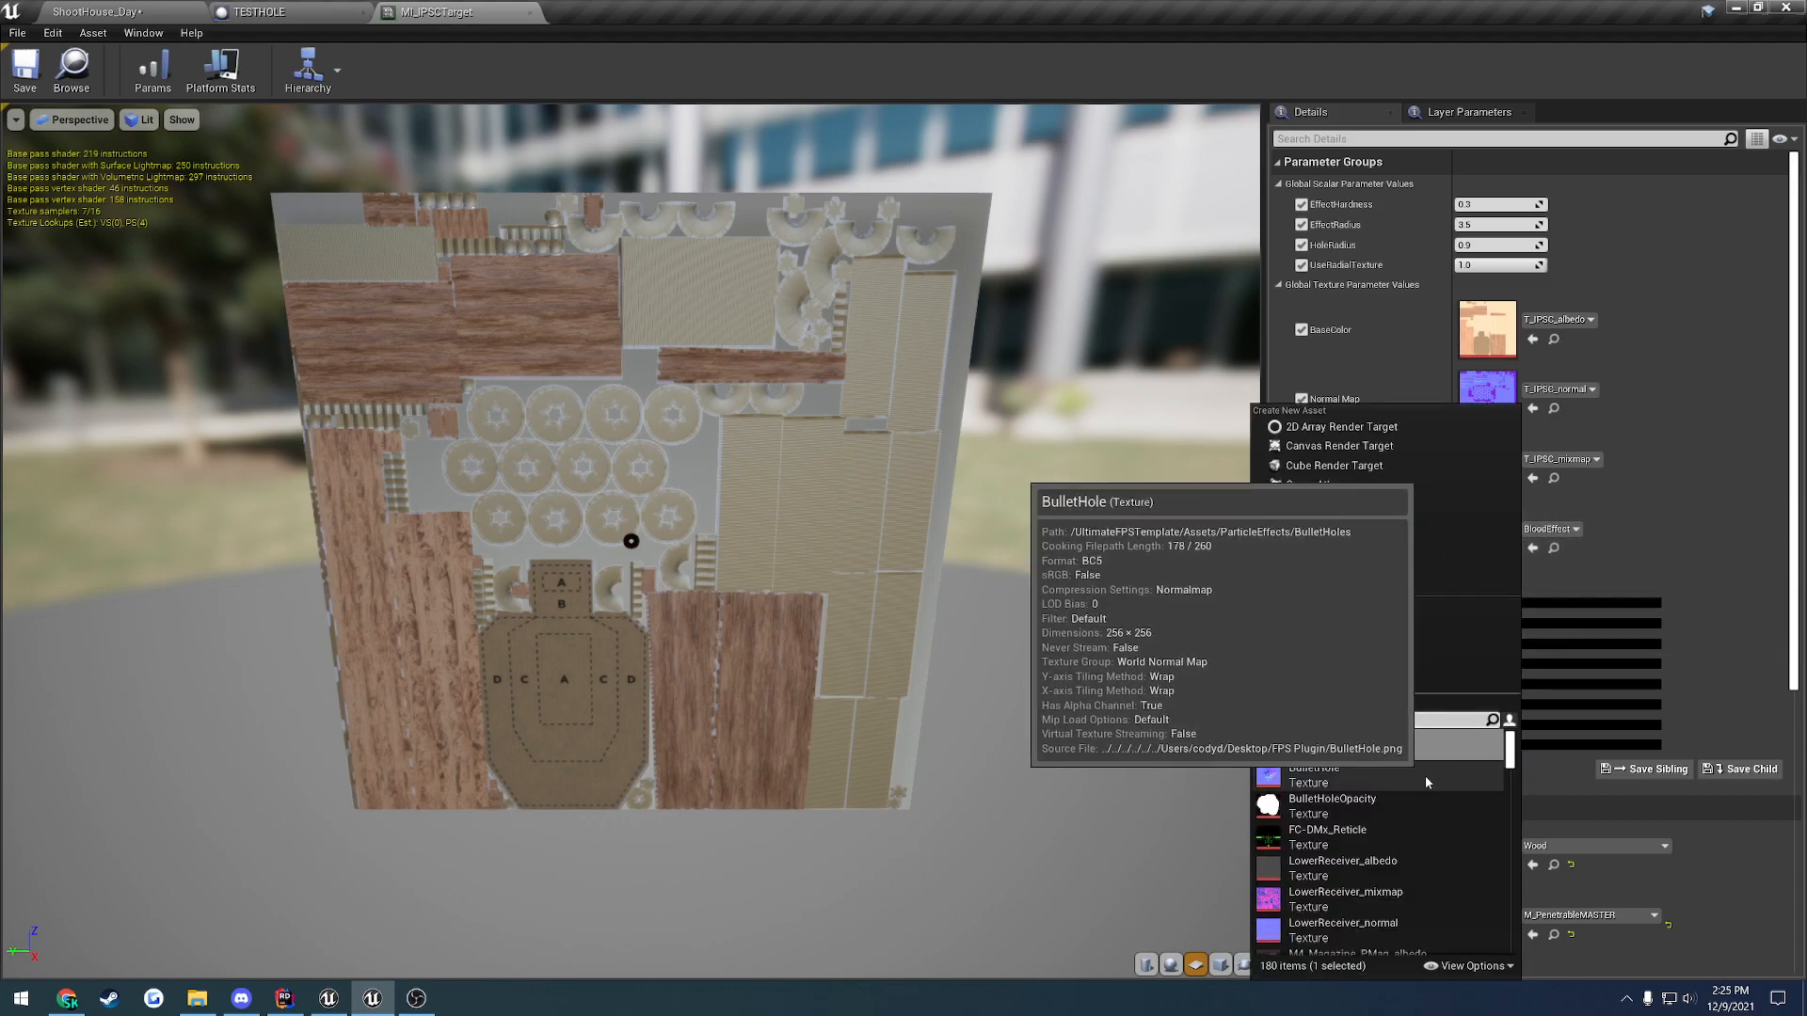
left_click(1381, 771)
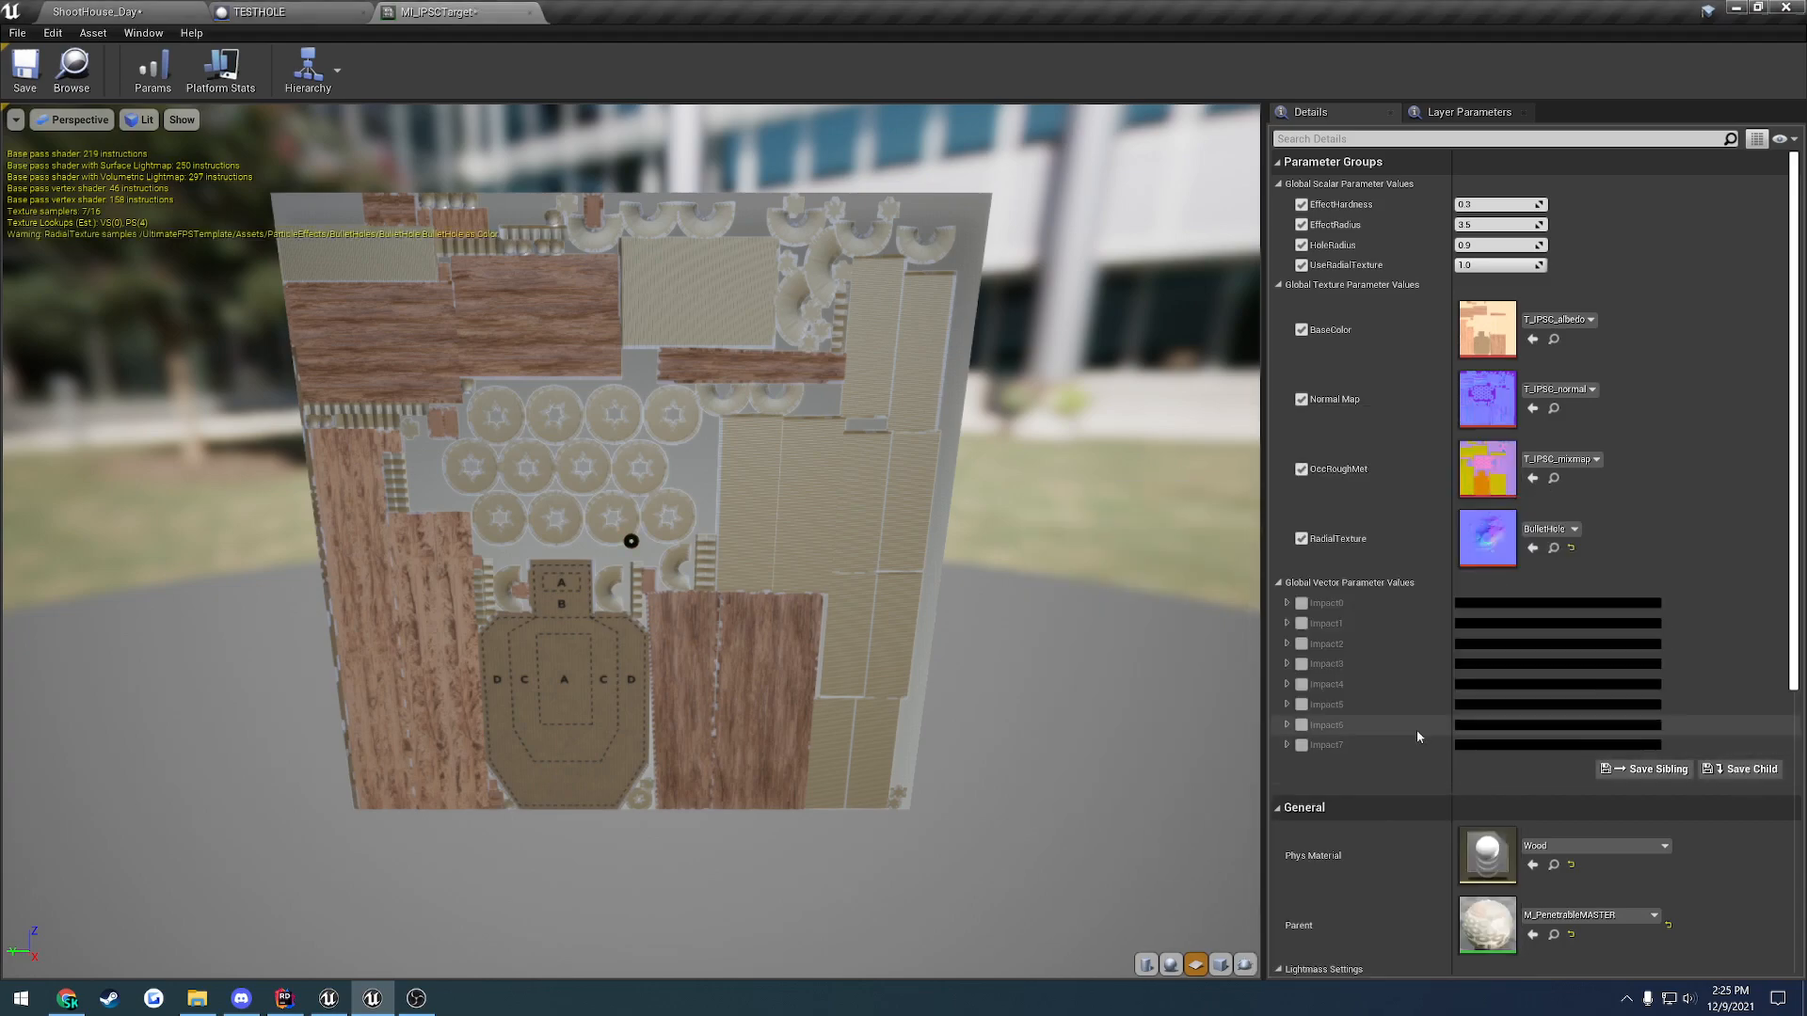
left_click(150, 17)
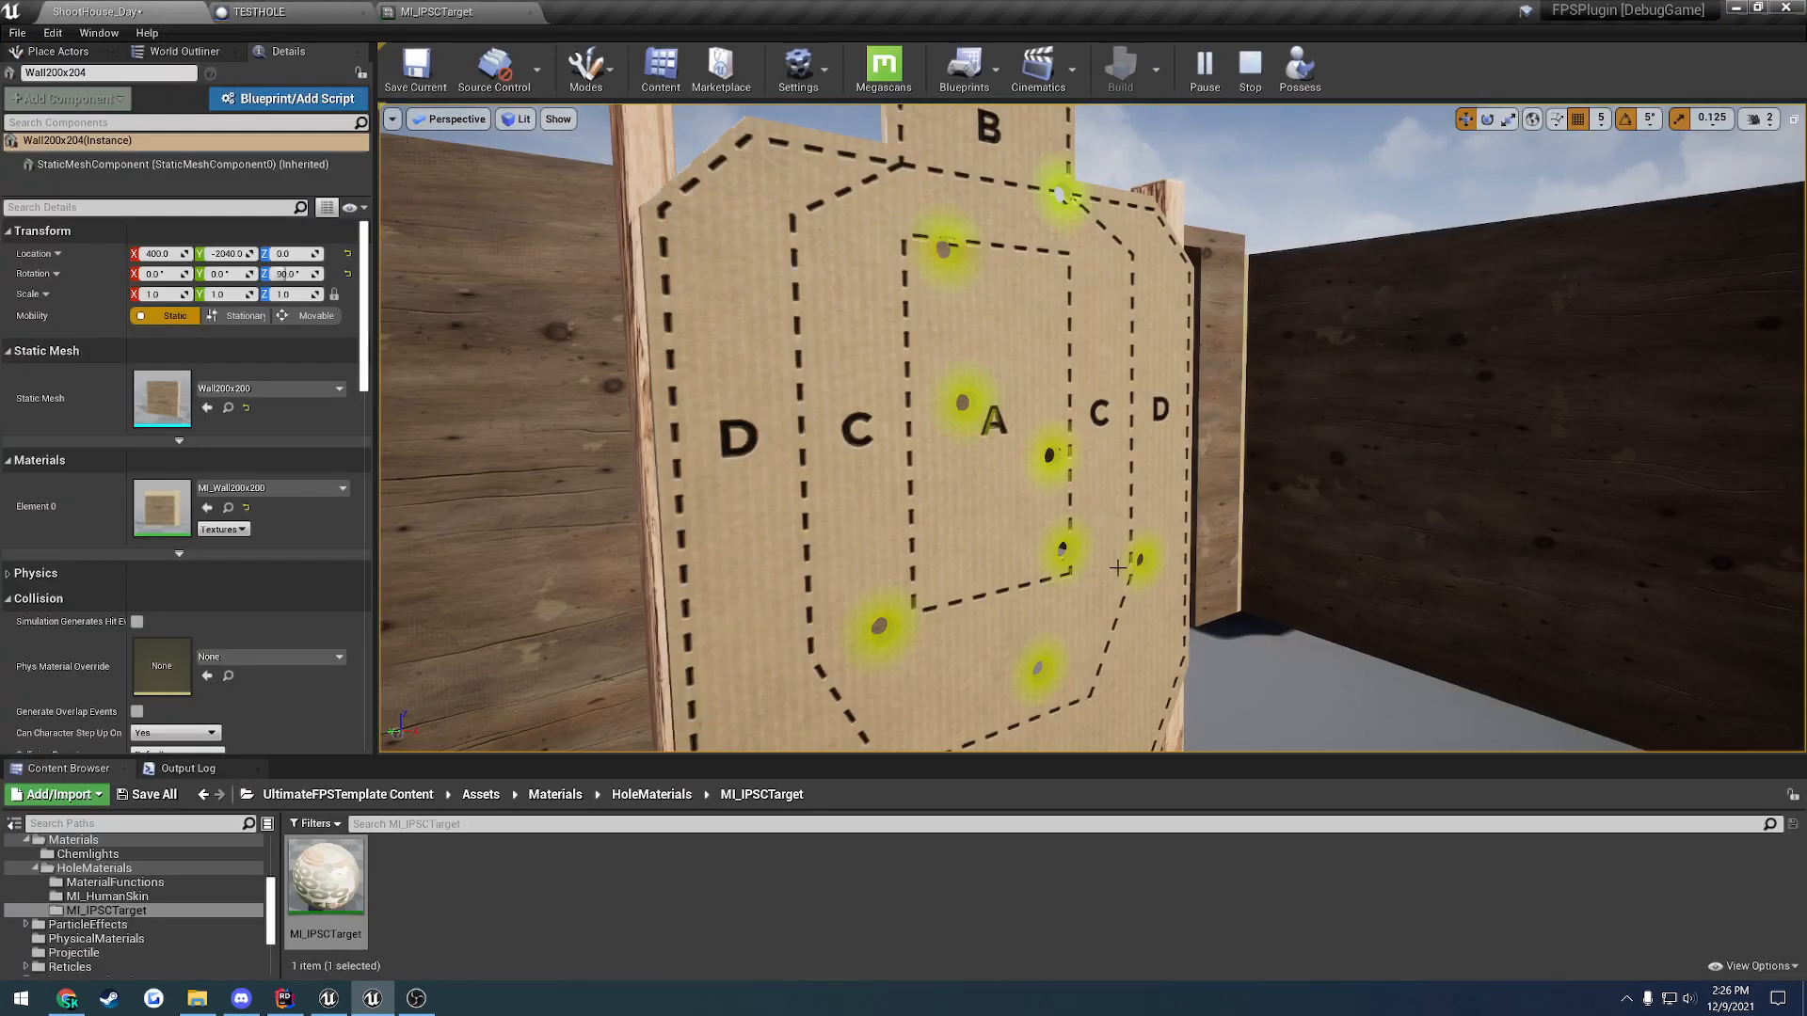
key("w")
right_click_drag(1052, 604, 1048, 680)
key("s")
right_click_drag(1039, 497, 1041, 500)
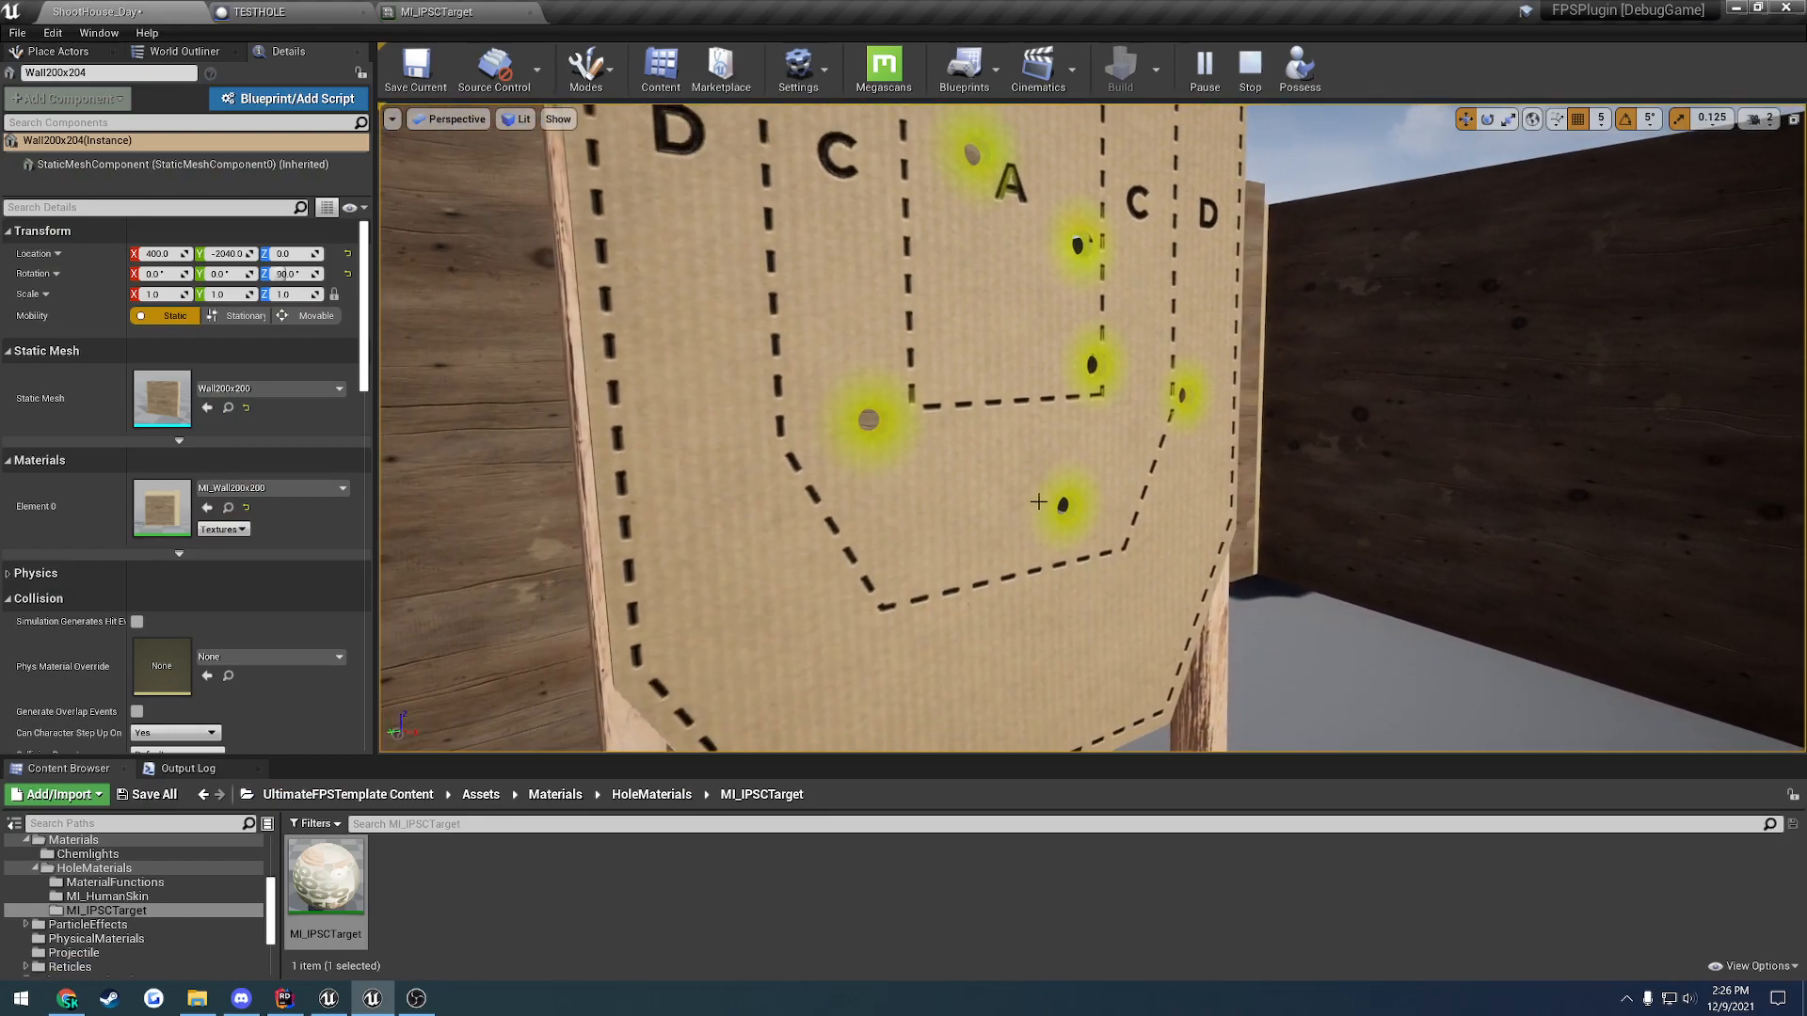
- Reset RadialTexture of MI_IPSCTarget to BloodEffect, save it, and check the holes on the target in the running level
left_click(482, 18)
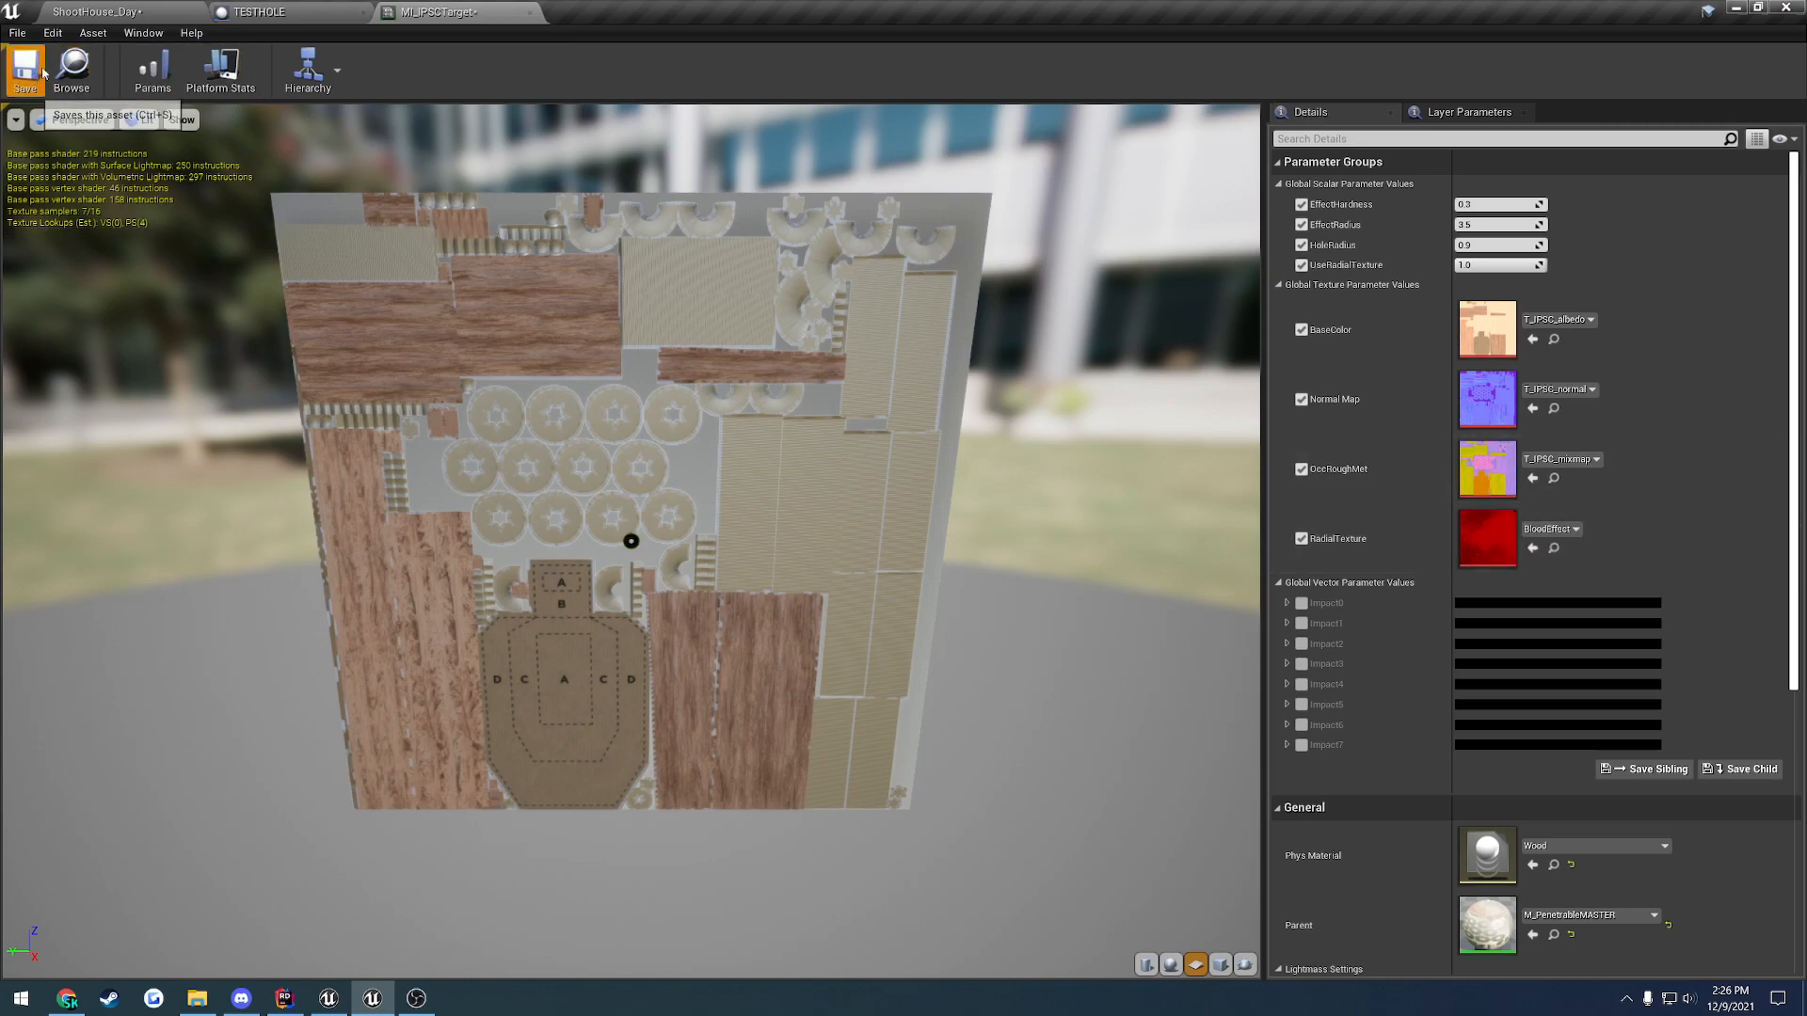
left_click(131, 12)
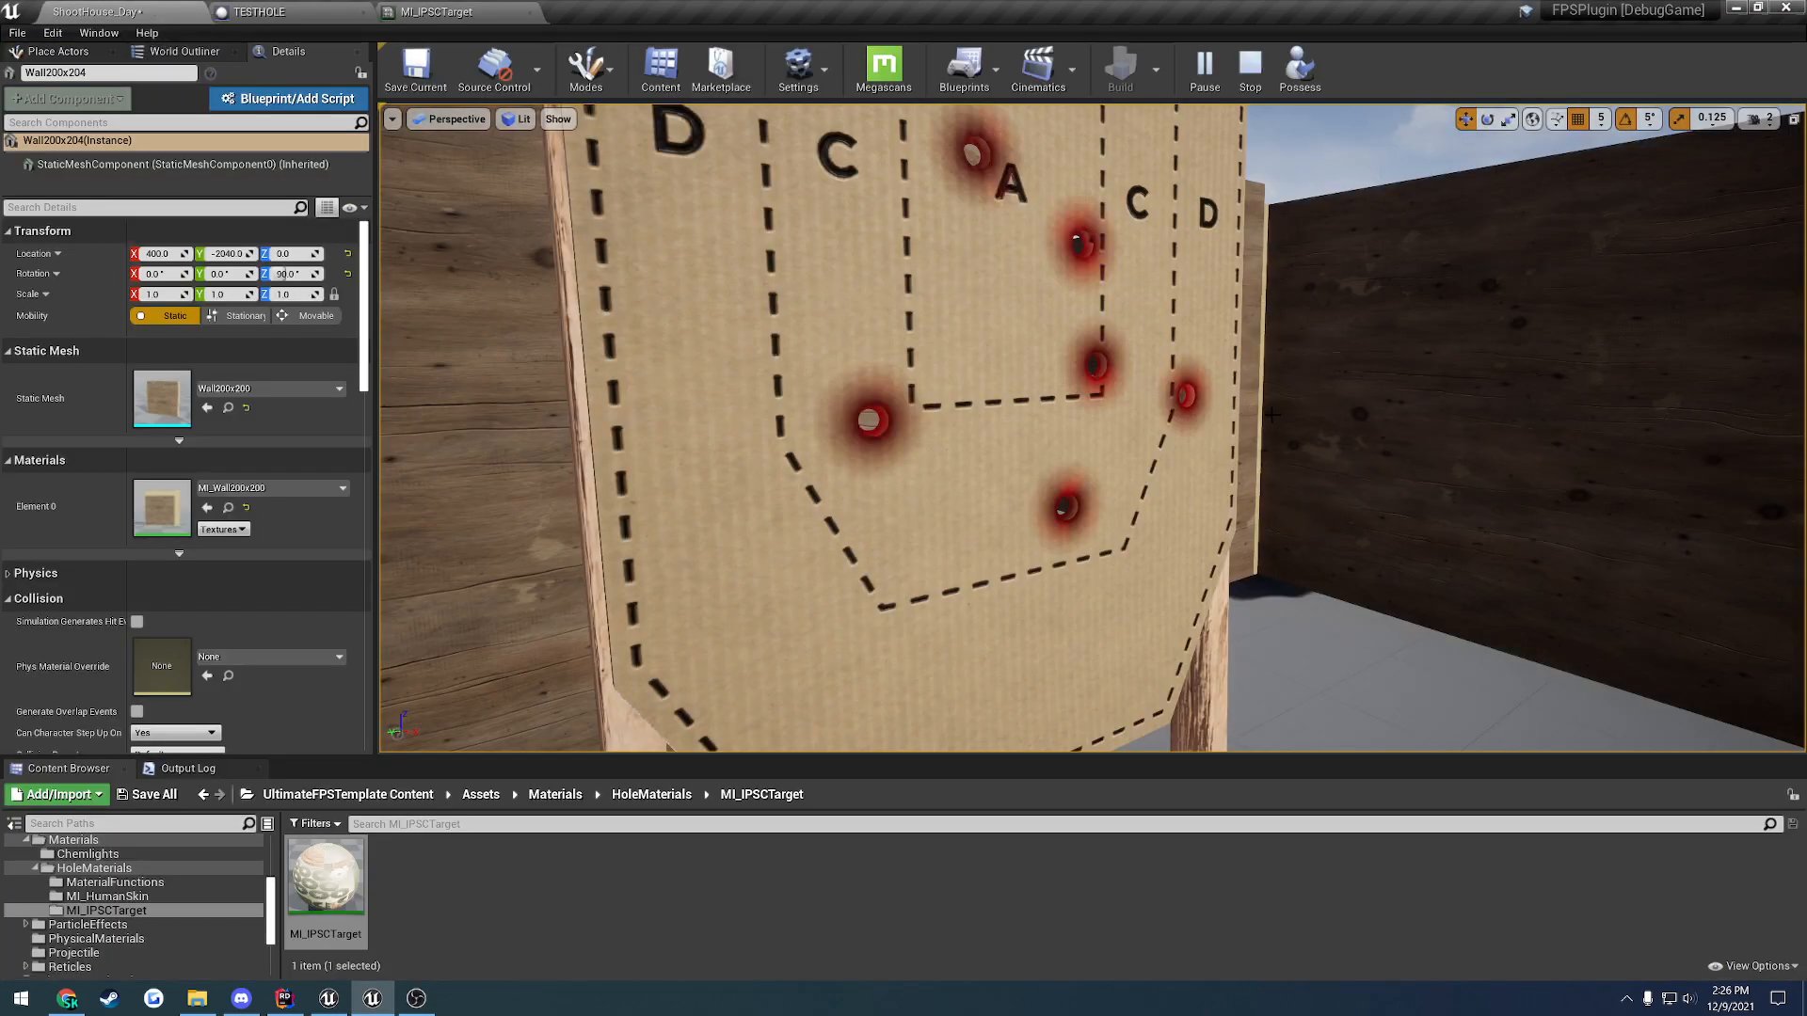
key("s")
right_click_drag(1210, 405, 1210, 405)
key("w")
key("s")
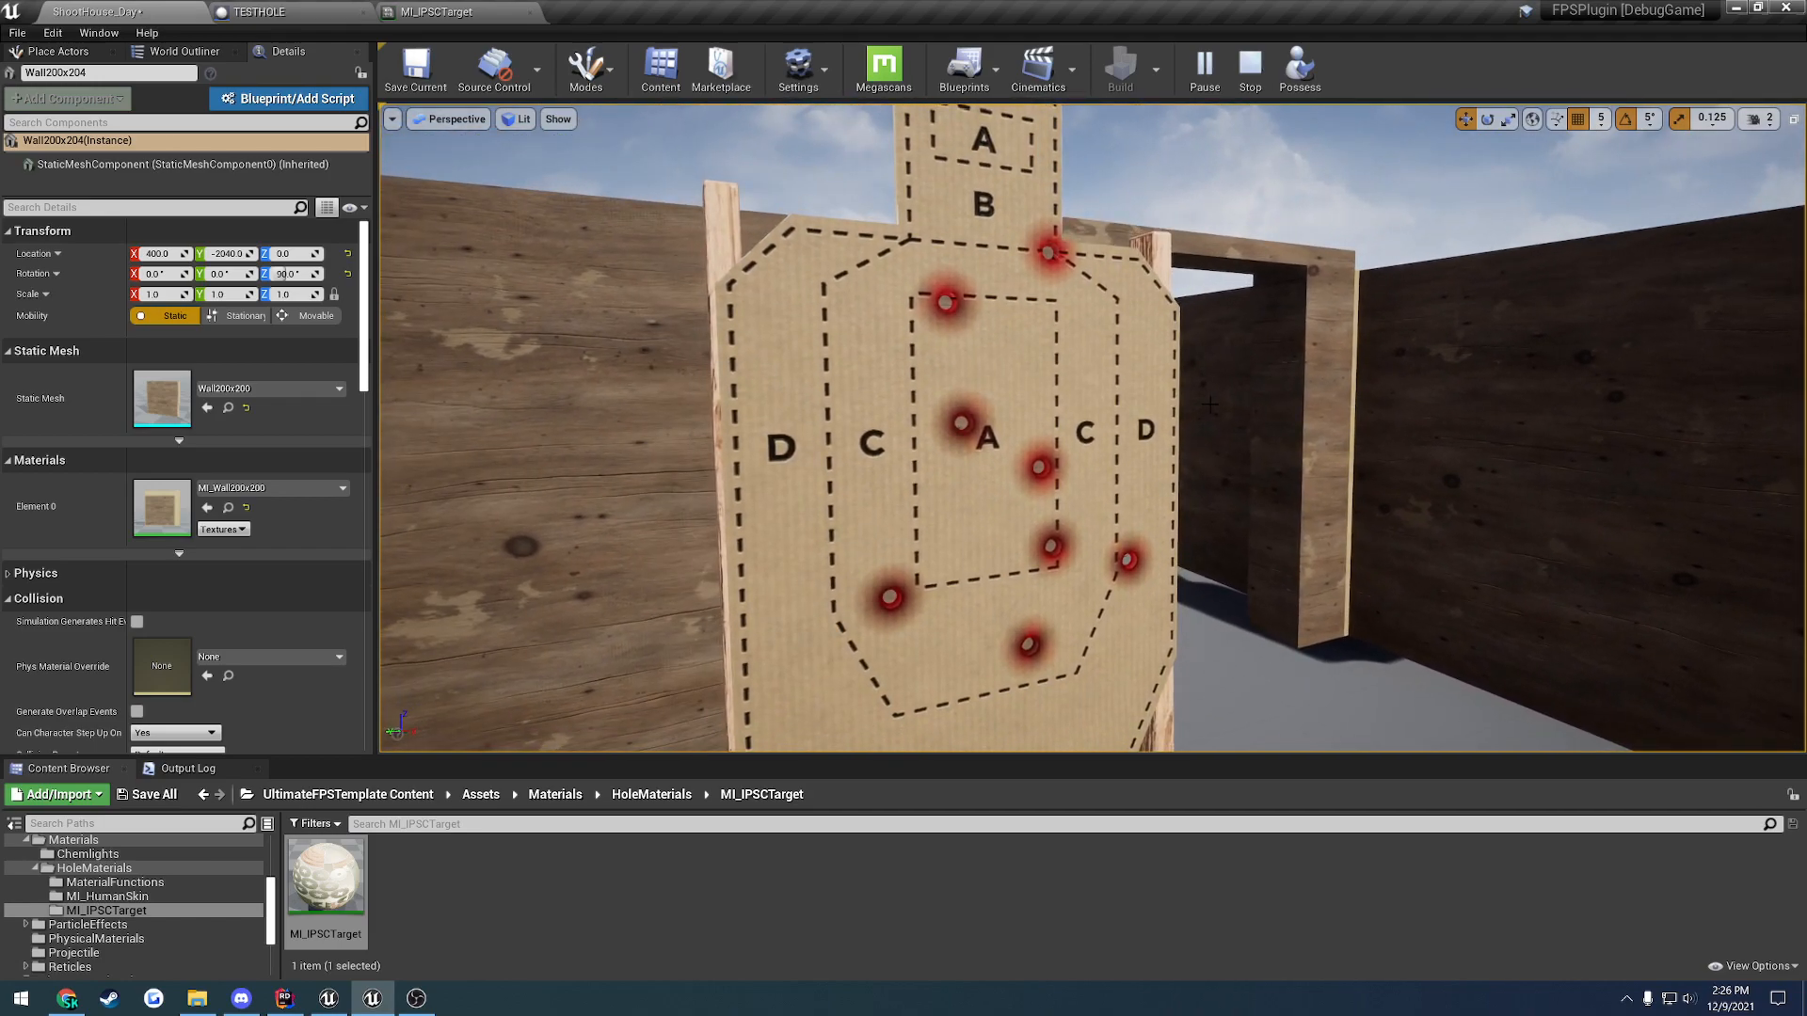
- Set UseRadialTexture of MI_IPSCTarget to 0.0, save the material instance, and return to the ShootHouse_Day level
left_click(437, 12)
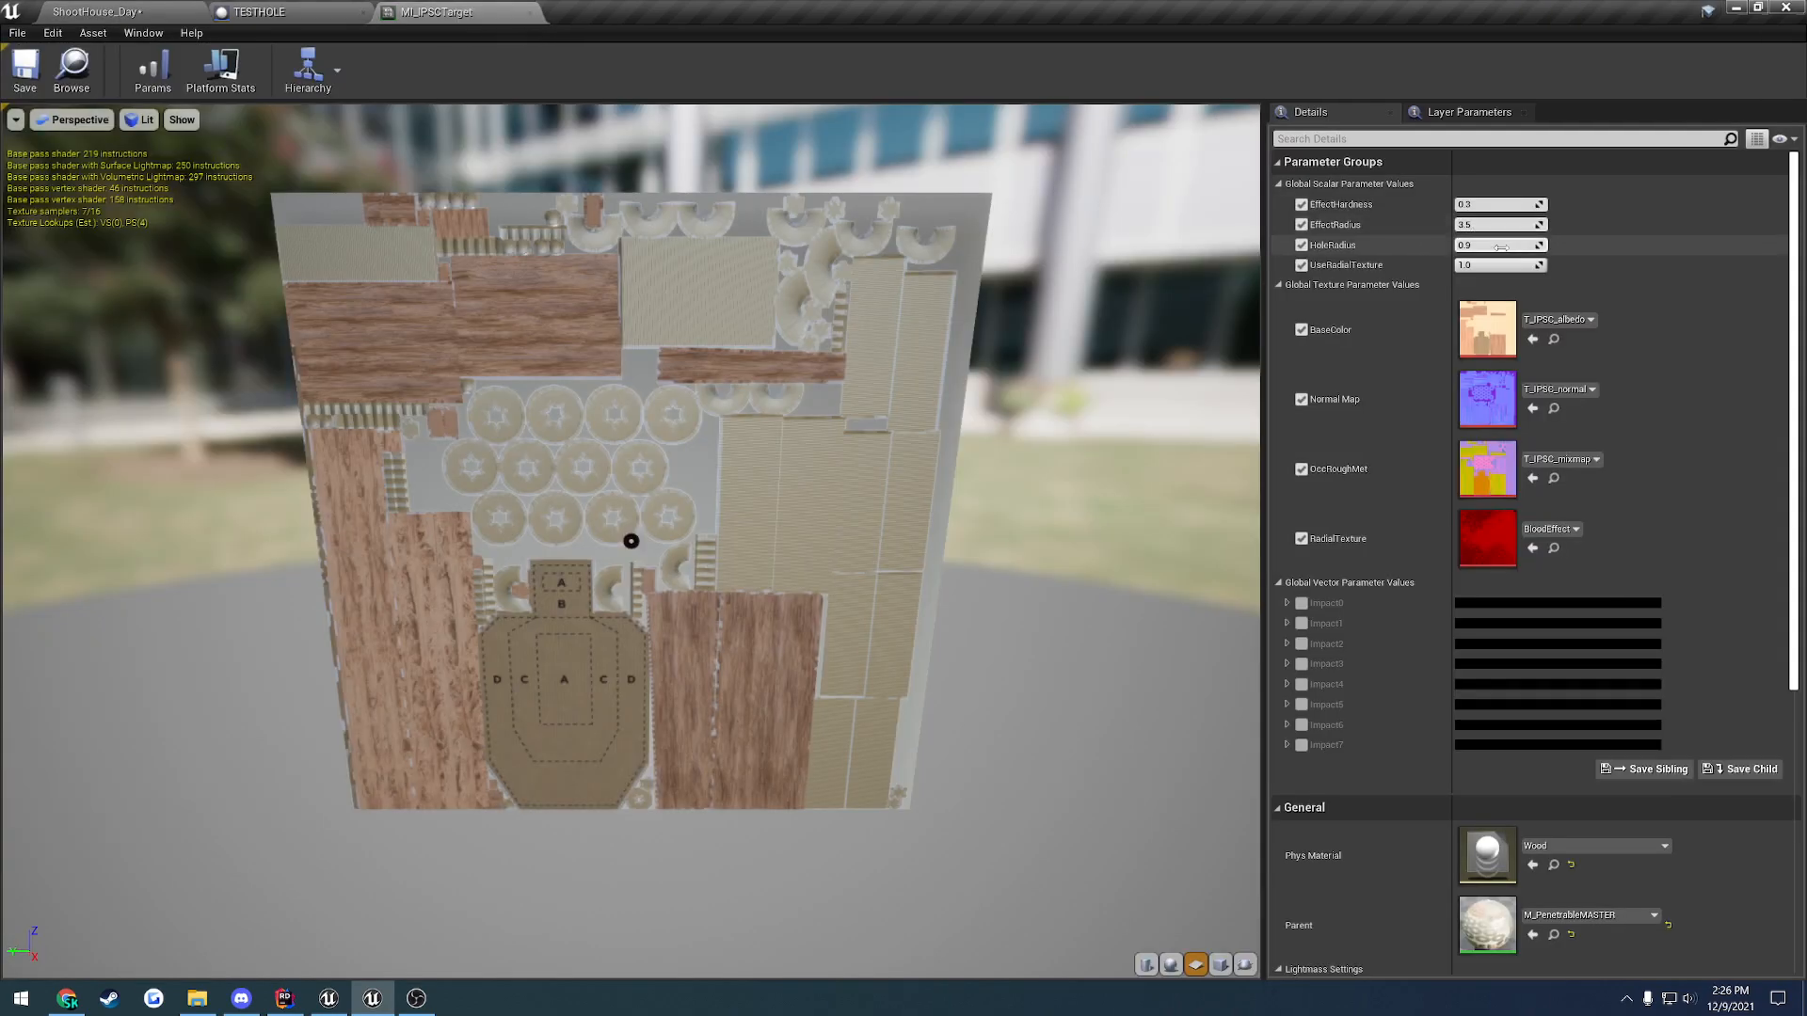
left_click(1504, 266)
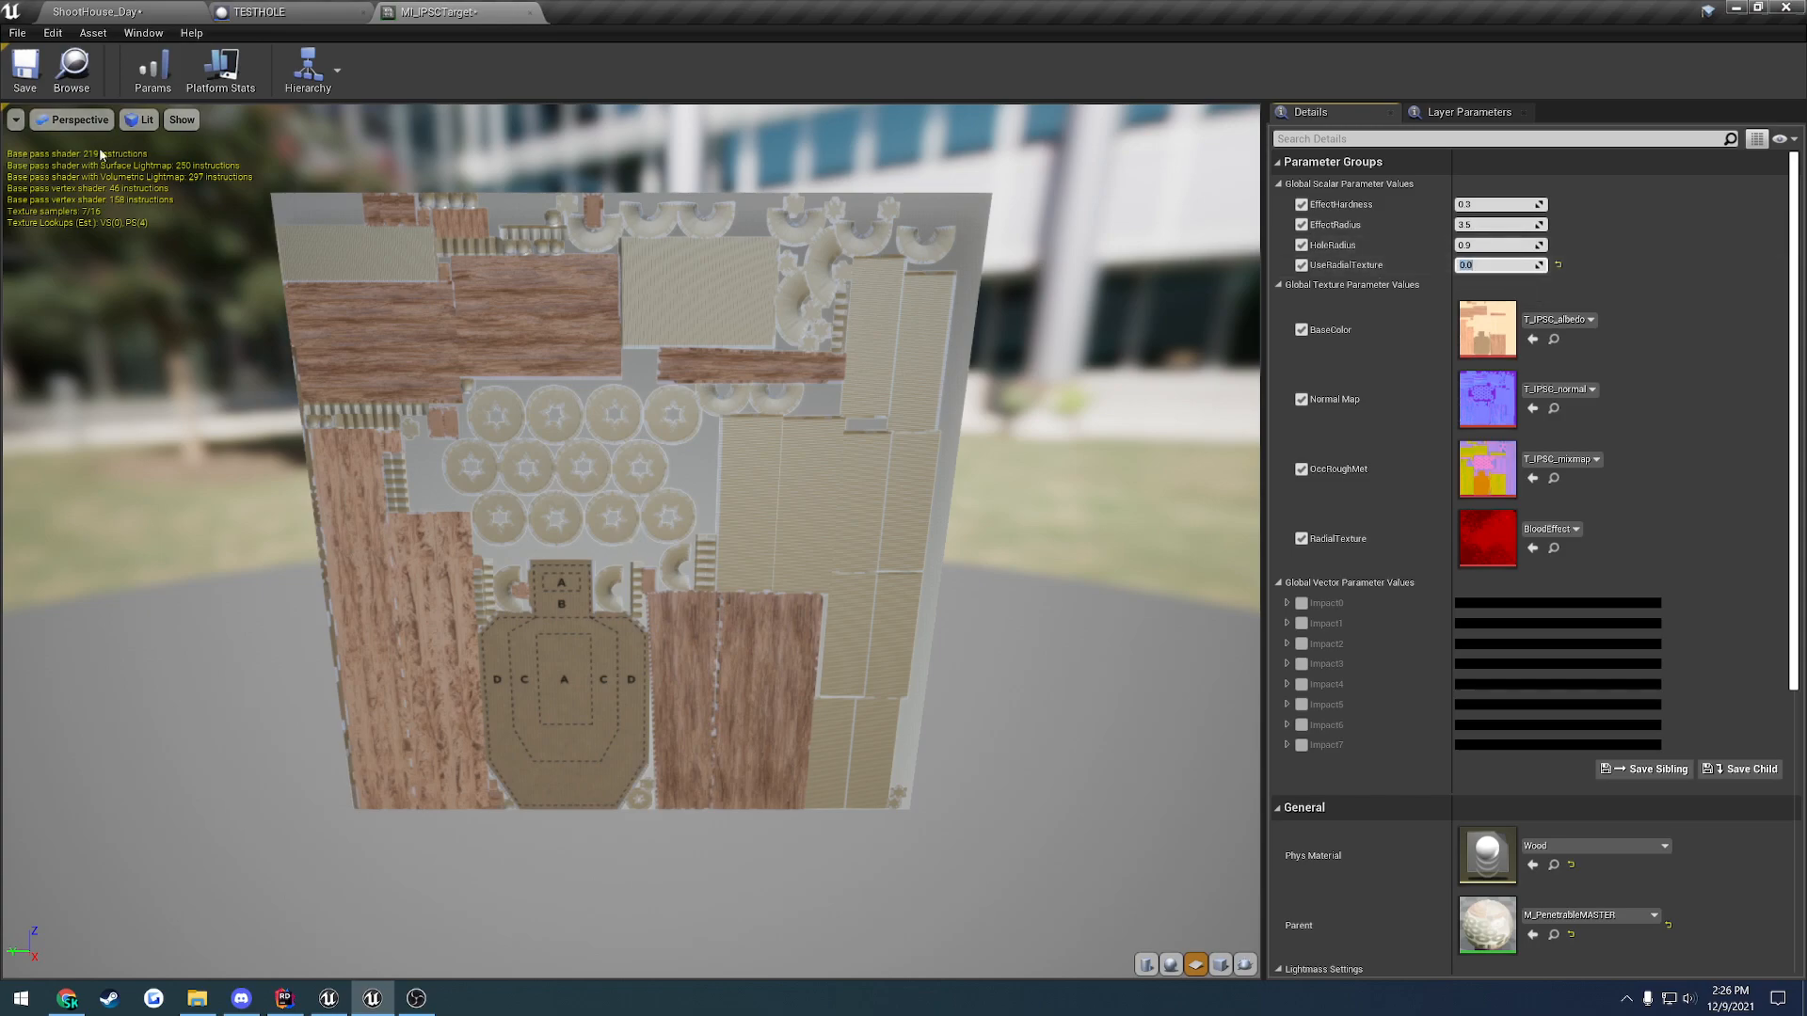
left_click(136, 15)
- End the play session and bring the blue barrel into close view in the ShootHouse_Day level
key("s")
right_click_drag(967, 393, 649, 373)
key("Escape")
right_click_drag(1092, 428, 1120, 475)
key("w")
key("a")
key("a")
mouse_move(1026, 379)
right_mouse_down()
mouse_move(1093, 379)
mouse_move(1030, 395)
right_mouse_up()
key("s")
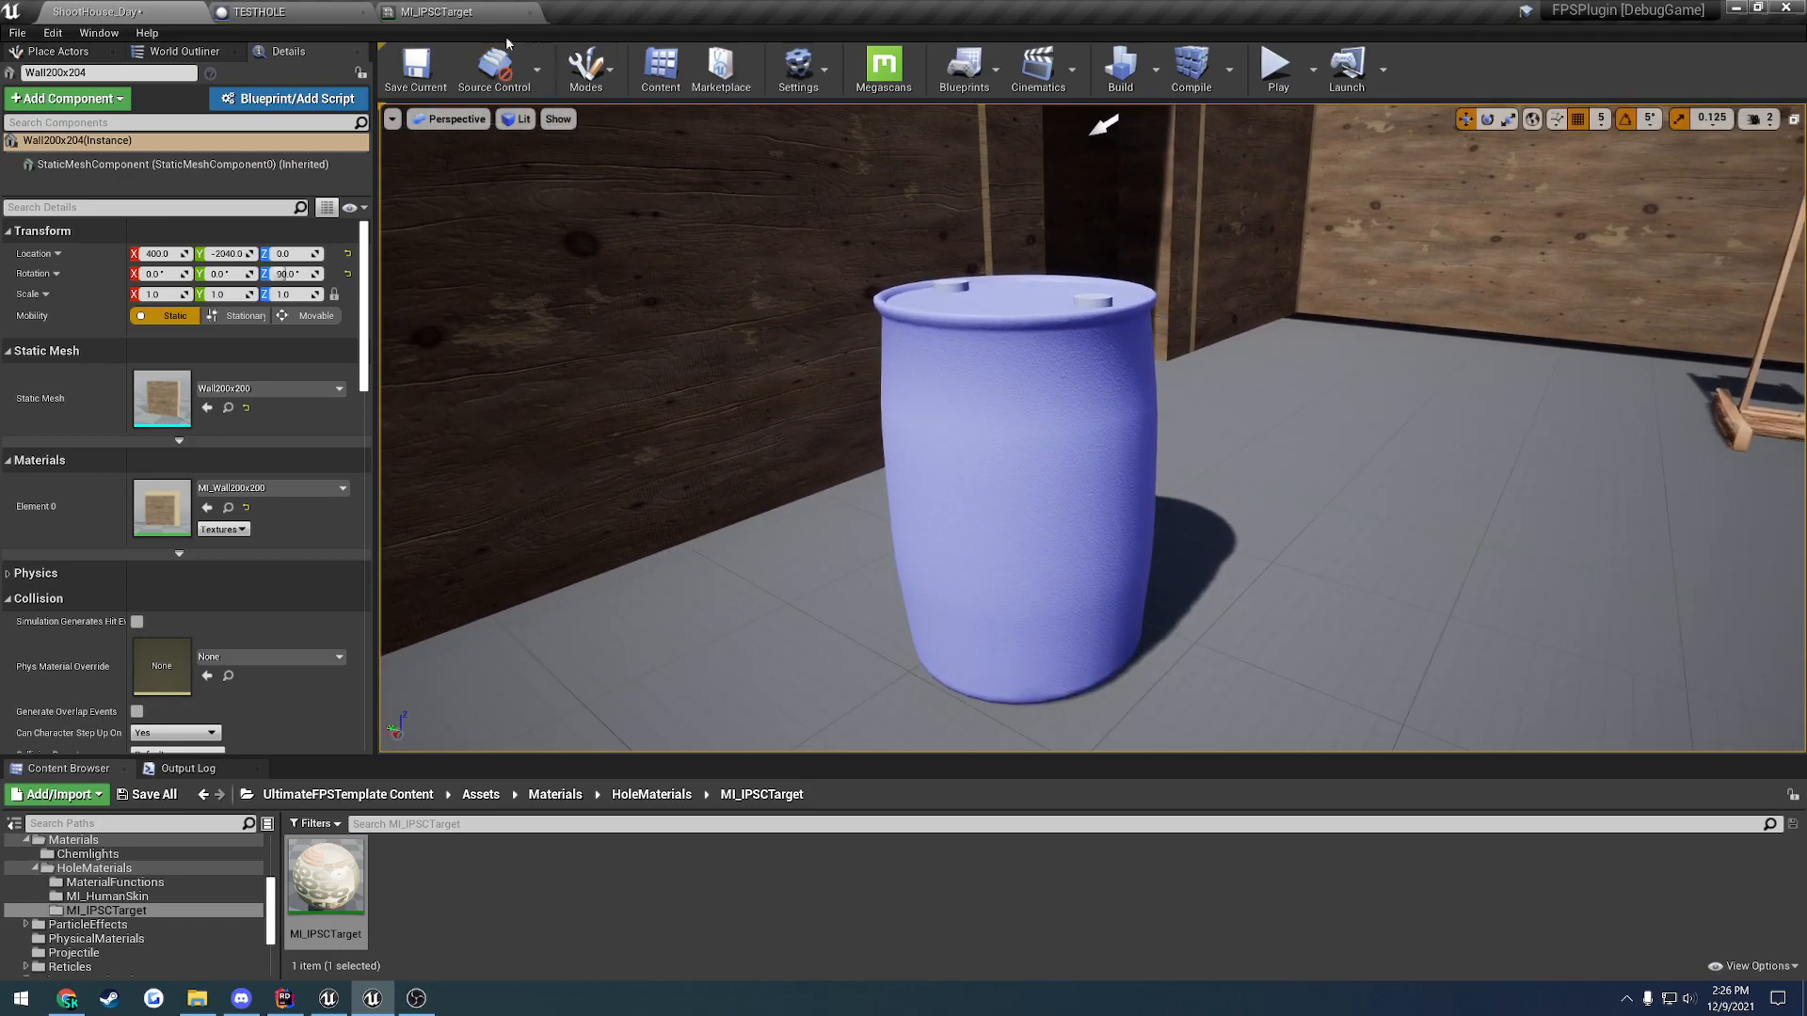
- Review the UseRadialTexture and RadialTexture parameters of MI_IPSCTarget and return to the barrel in the level
left_click(436, 11)
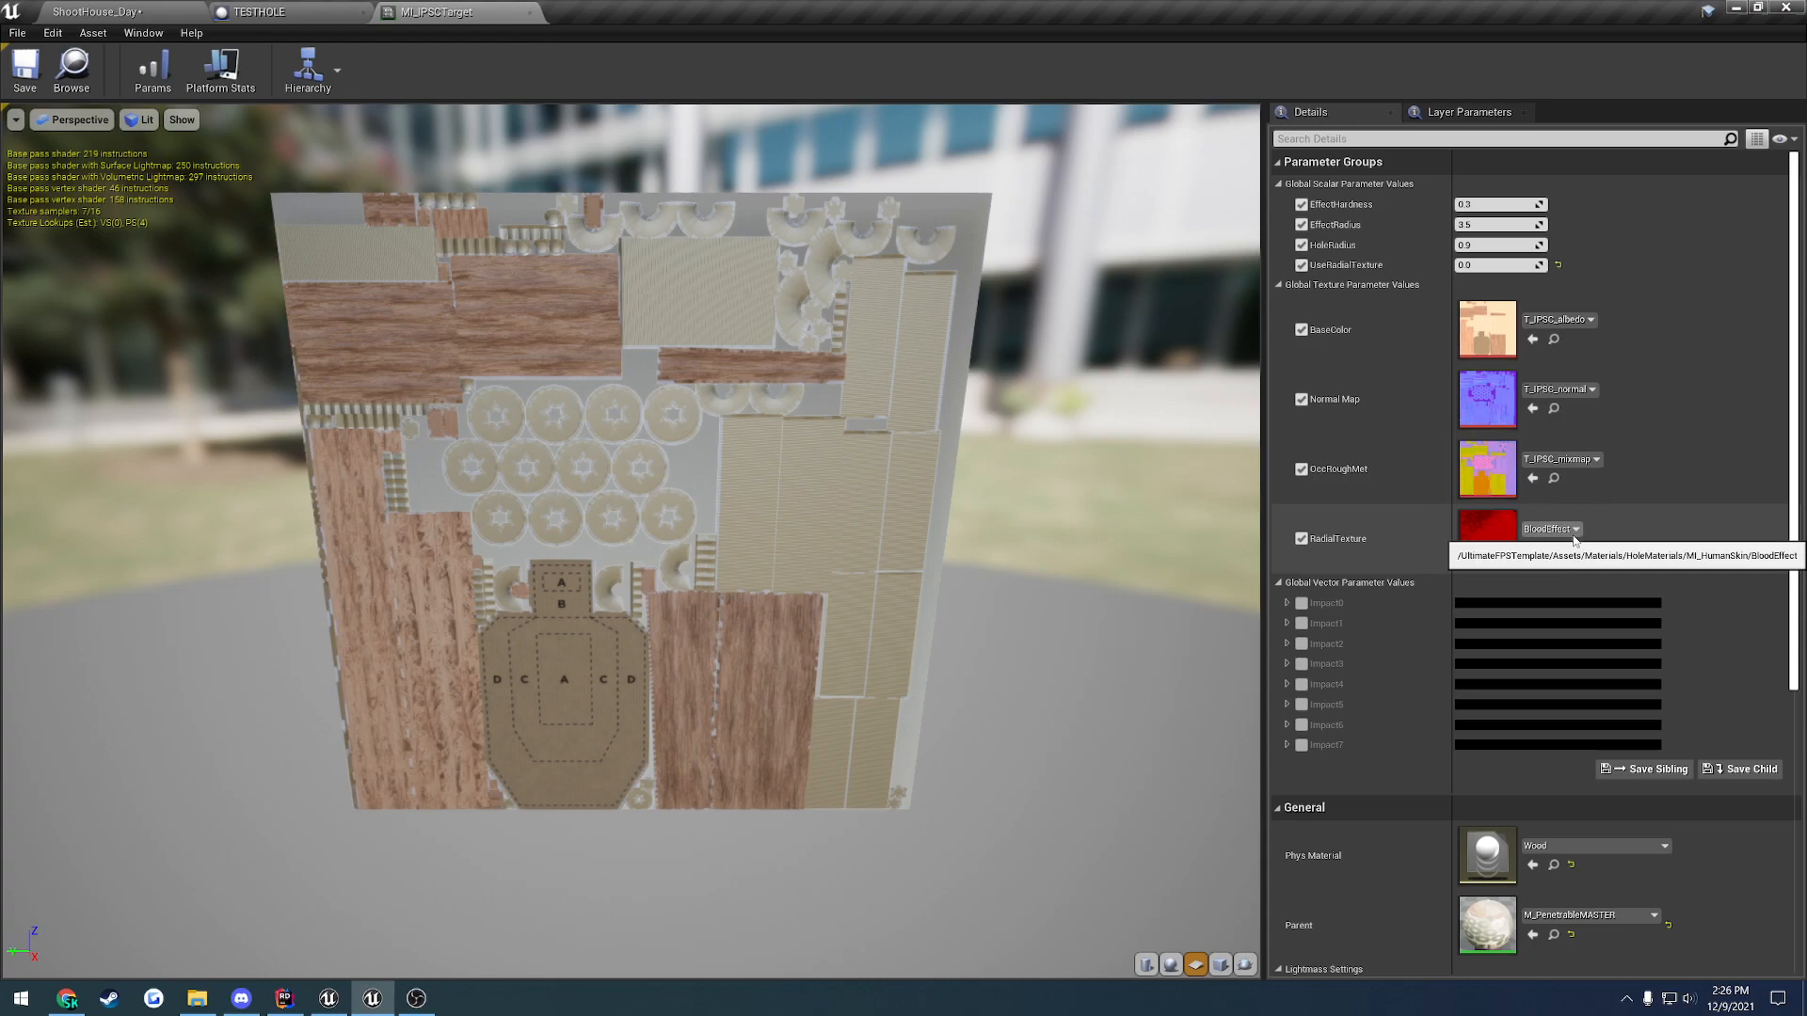
left_click(1494, 266)
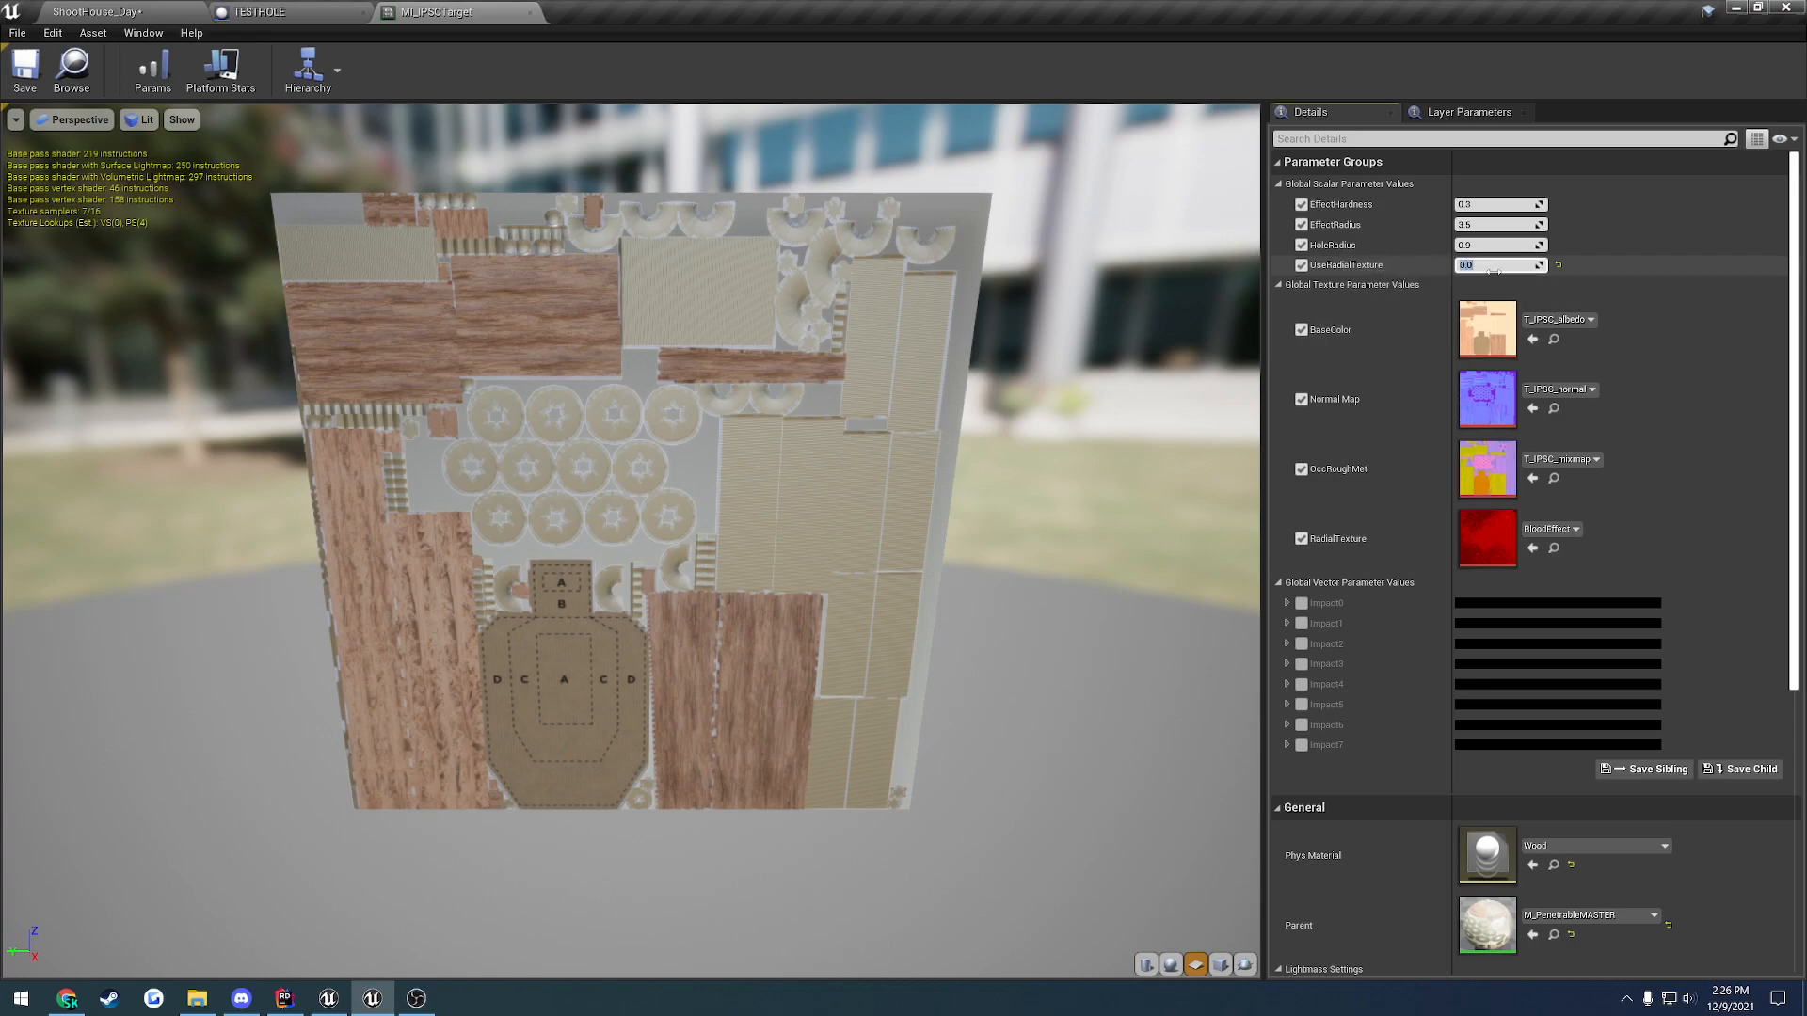
left_click(104, 12)
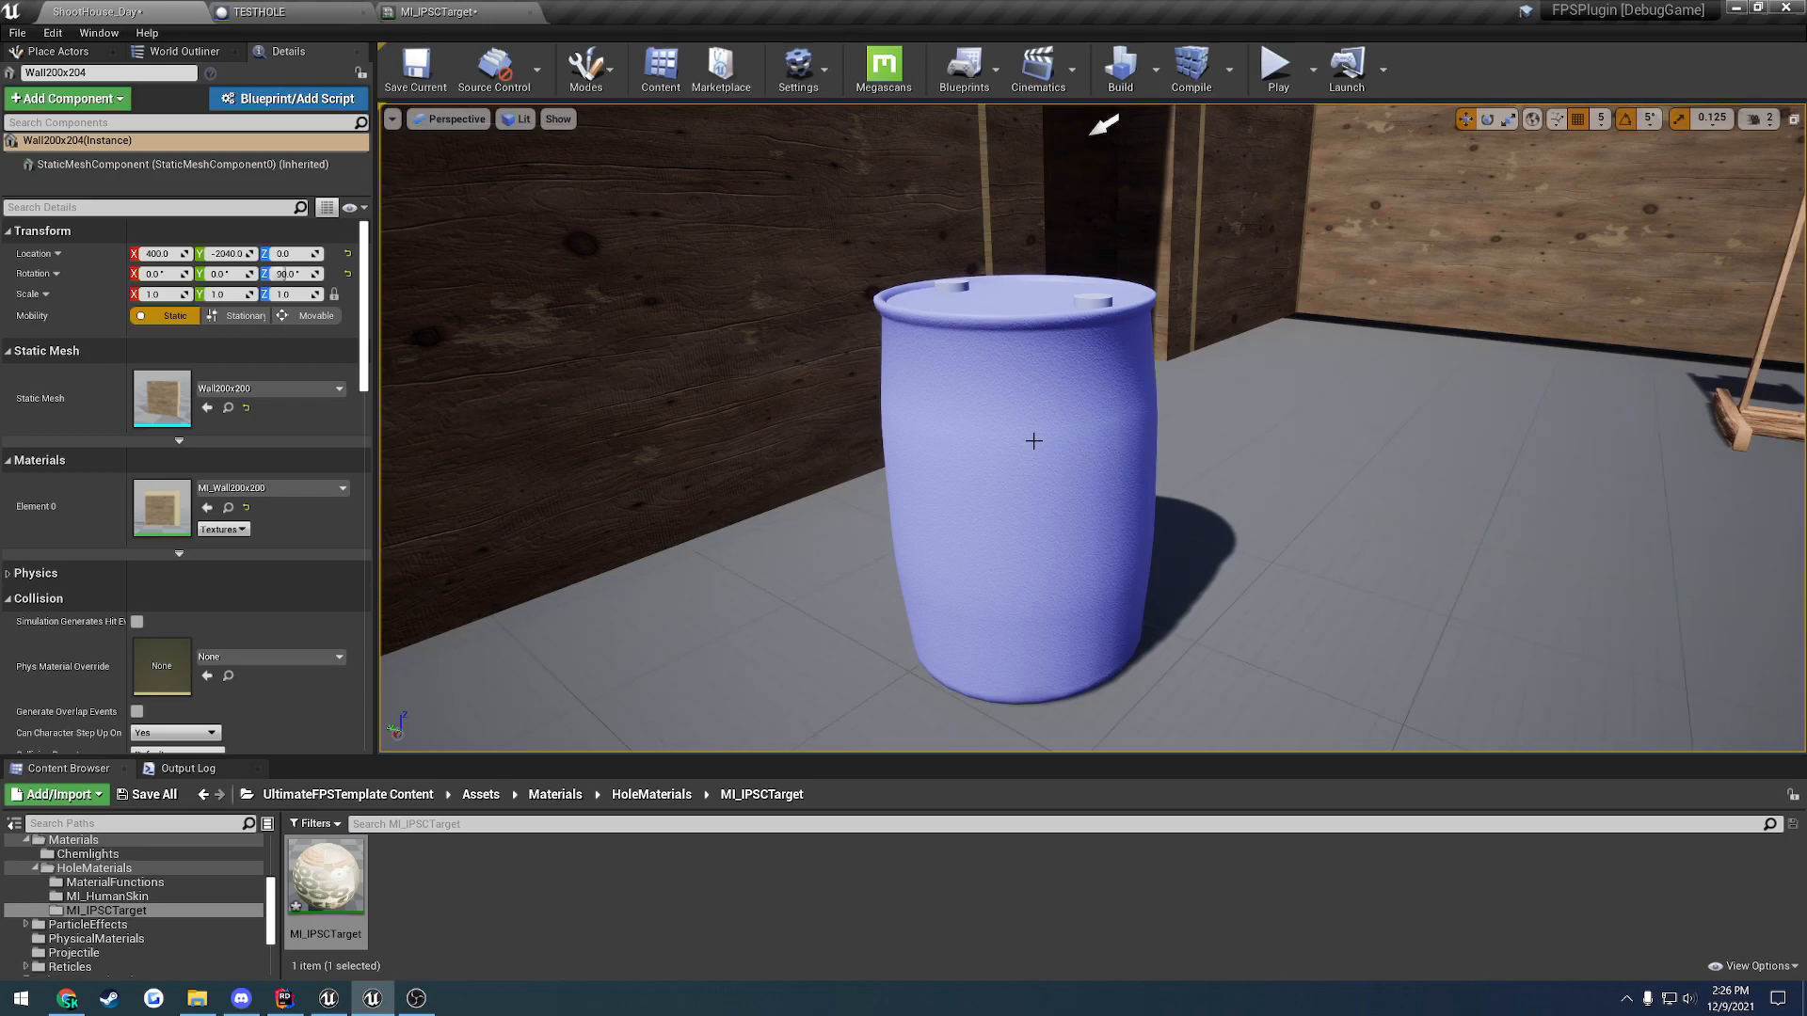
left_click(896, 1011)
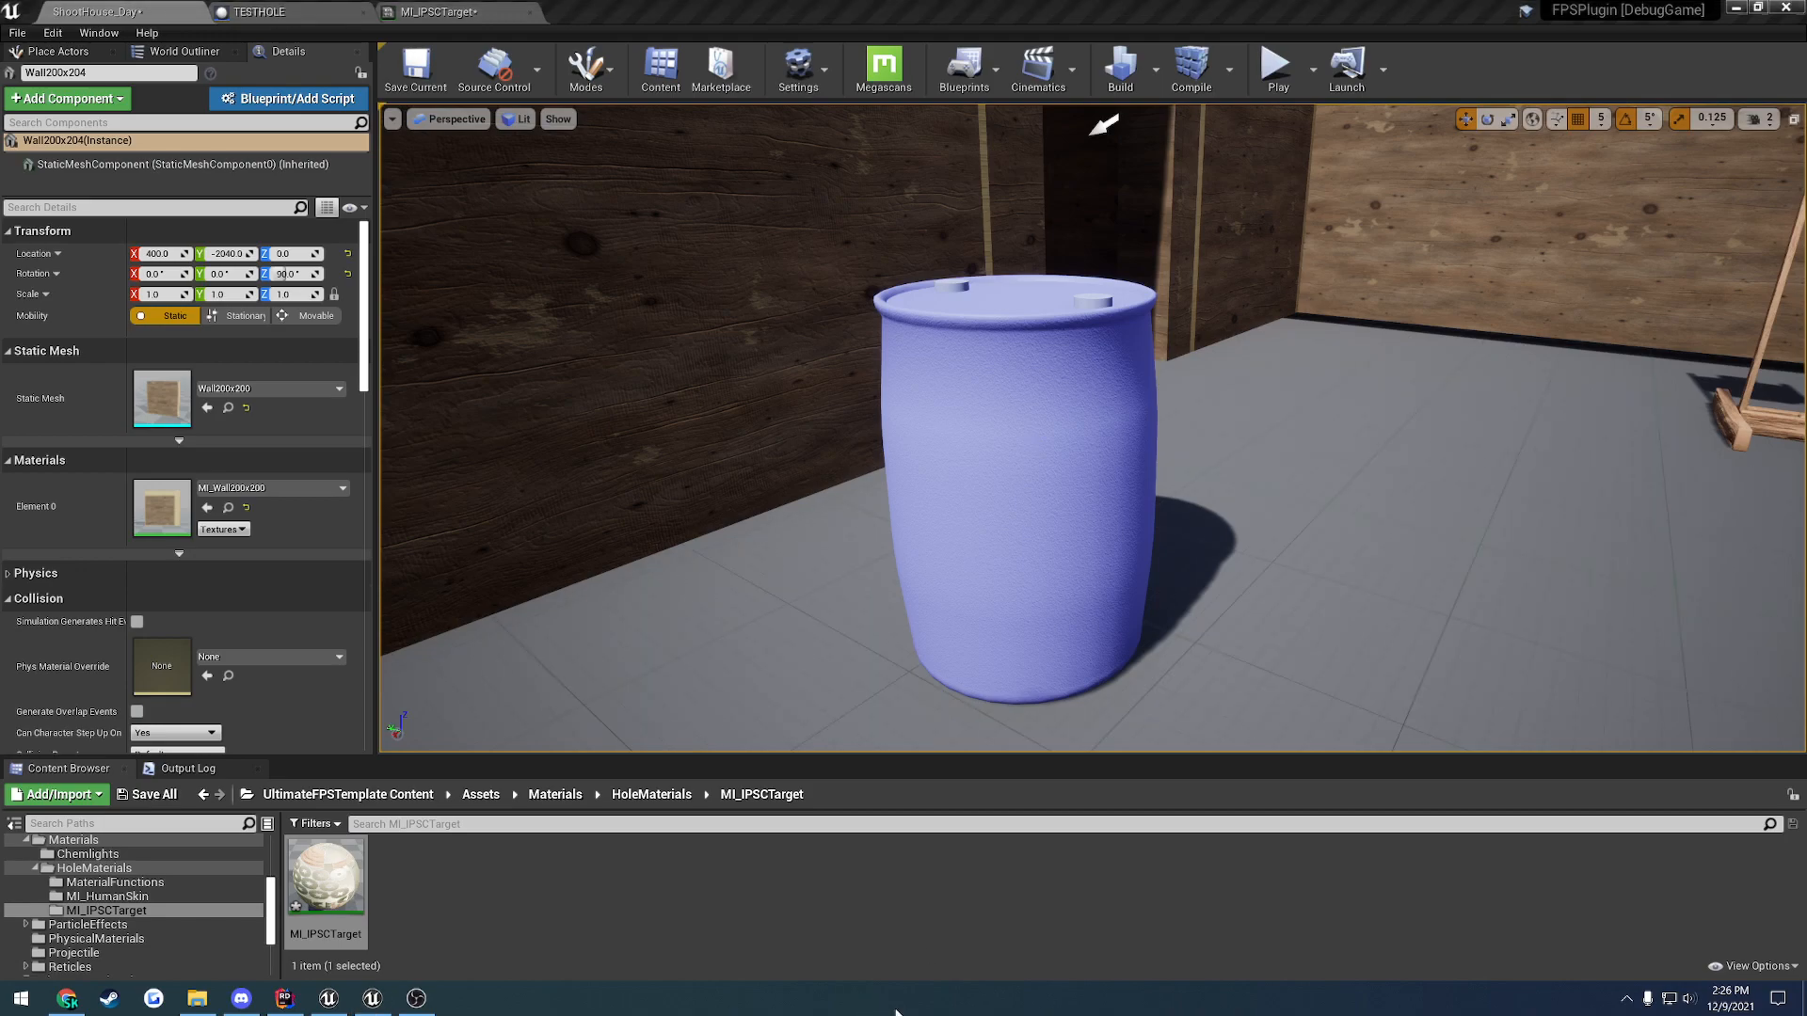